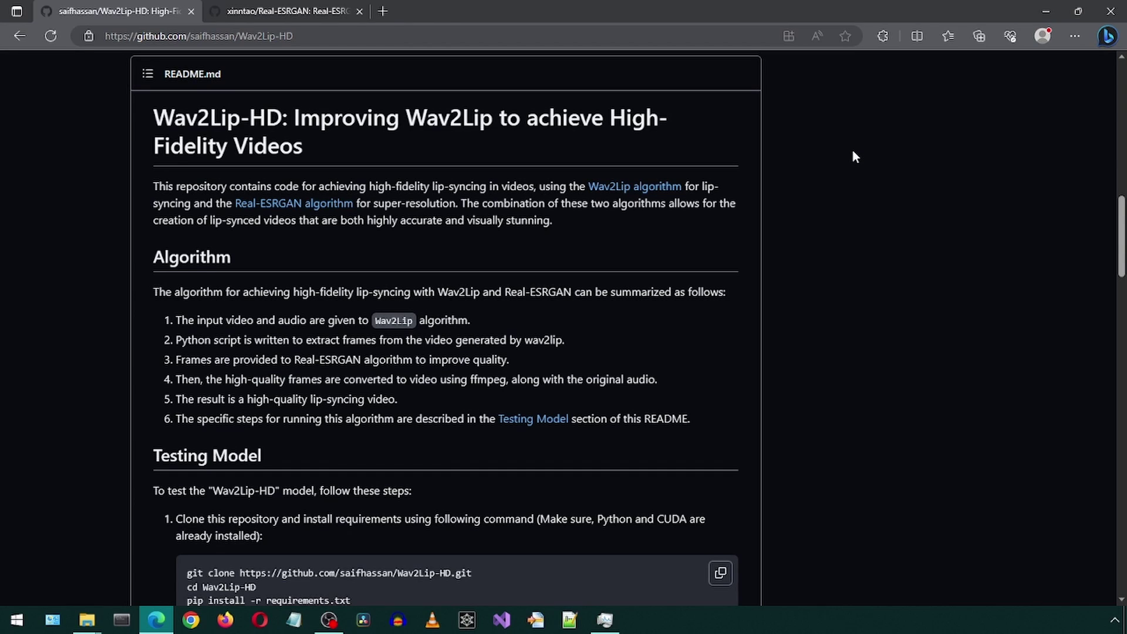
Switch from the Wav2Lip-HD README to the Real-ESRGAN repository page
left_click(273, 14)
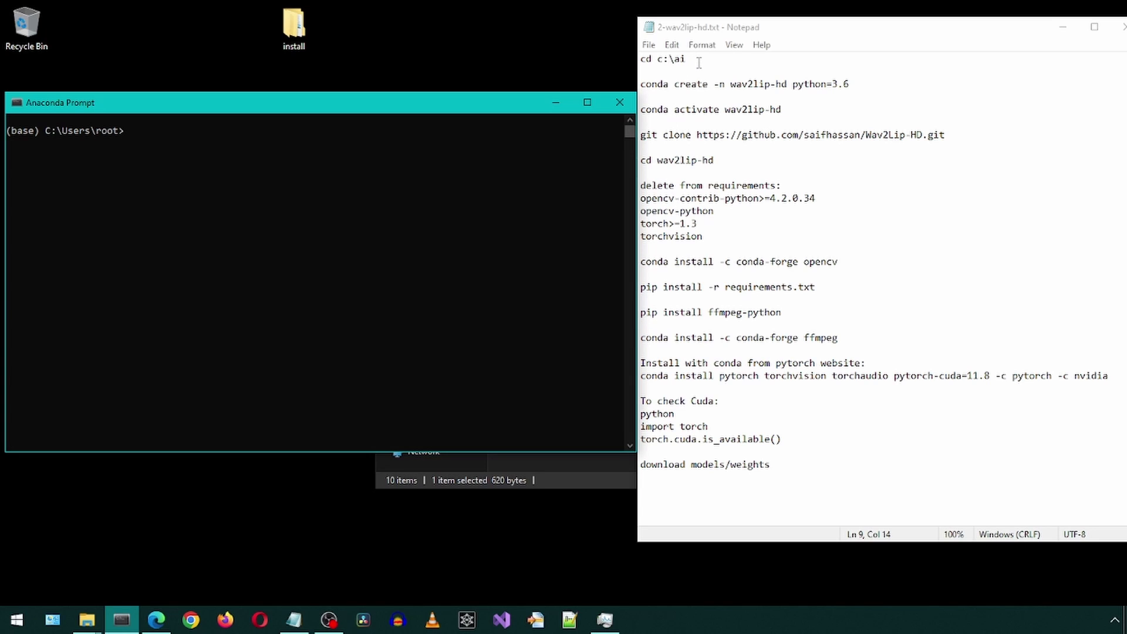
Change the prompt's working directory to c:\ai
left_click_drag(695, 58, 616, 64)
right_click(648, 58)
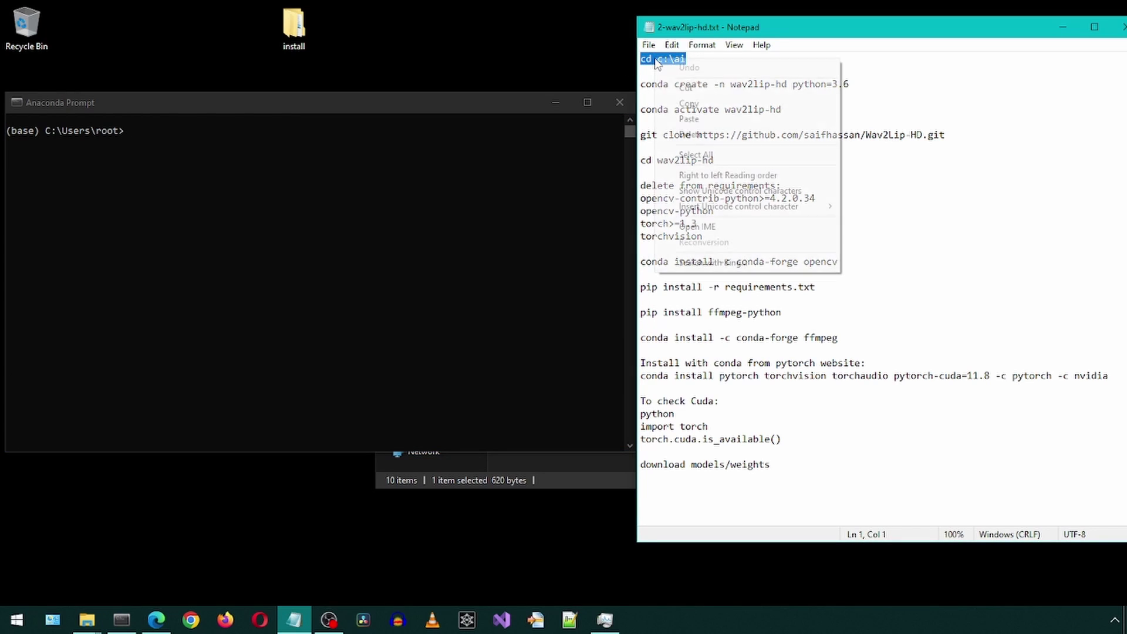
left_click(688, 104)
left_click(397, 110)
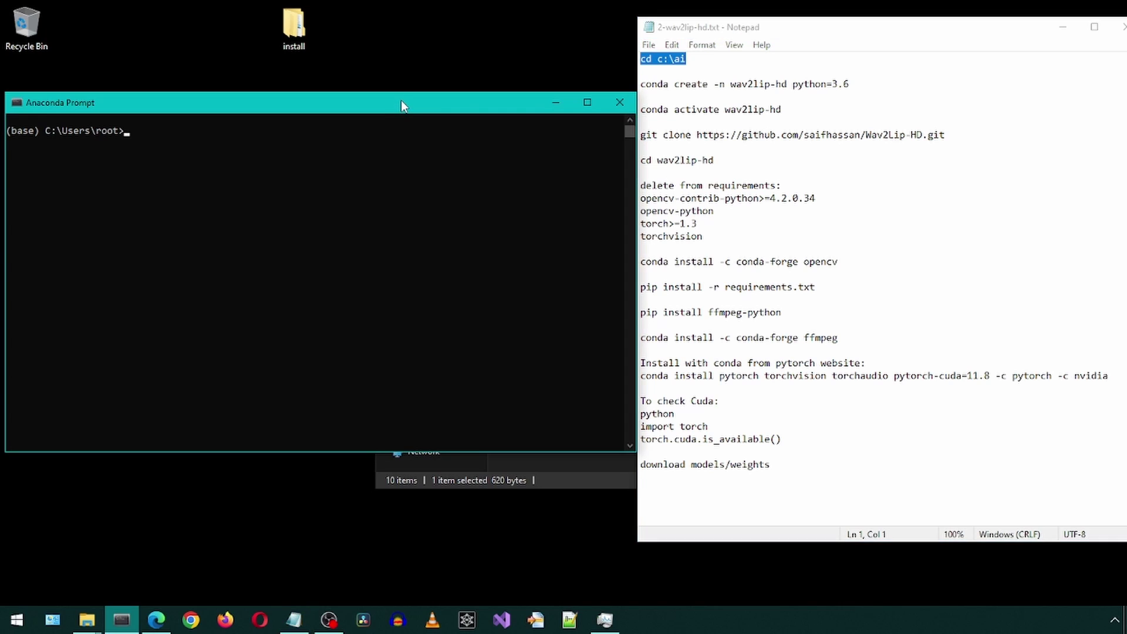
key("ctrl+v")
key("Return")
Create the wav2lip-hd conda environment with Python 3.6
left_click(848, 84)
left_click(640, 84, "shift")
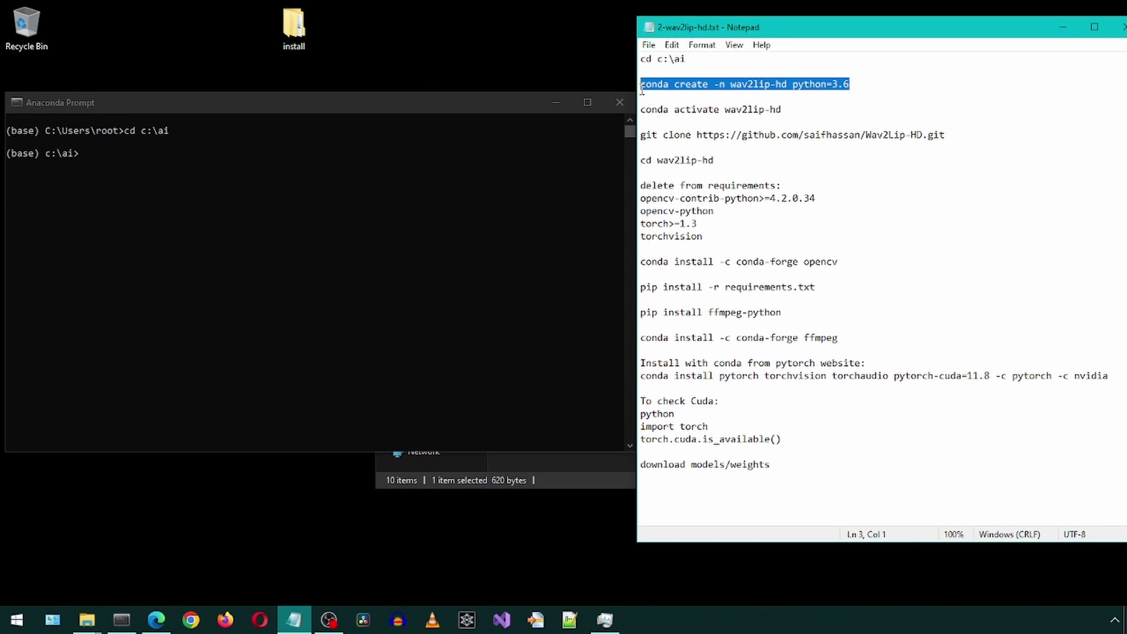
left_click(488, 110)
key("ctrl+v")
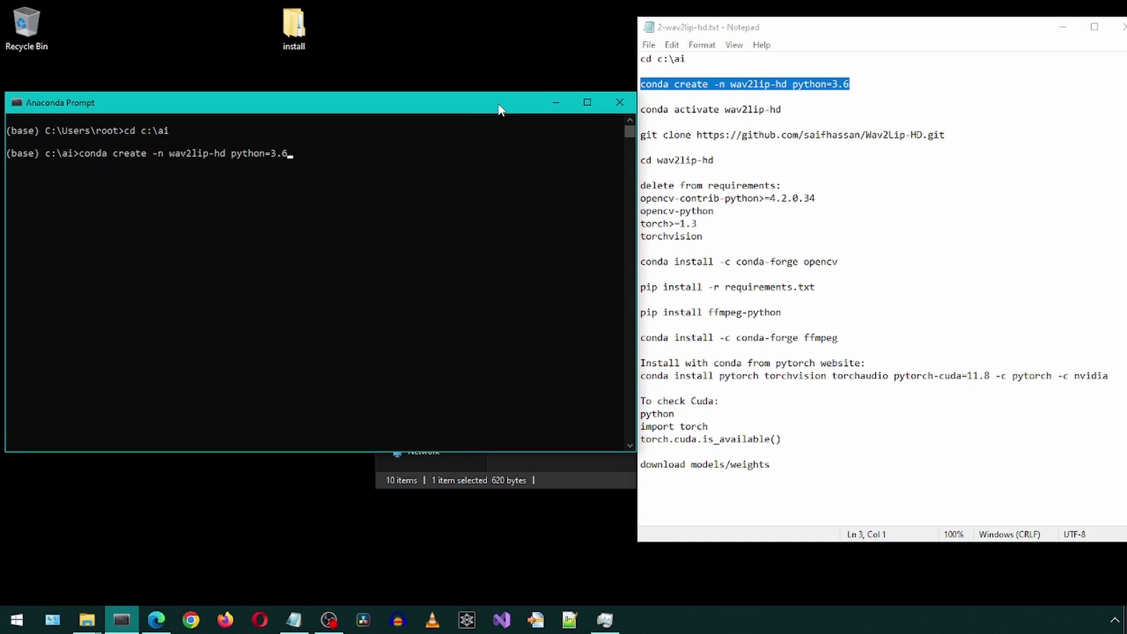
key("Return")
type("y")
Activate the wav2lip-hd environment
left_click(790, 111)
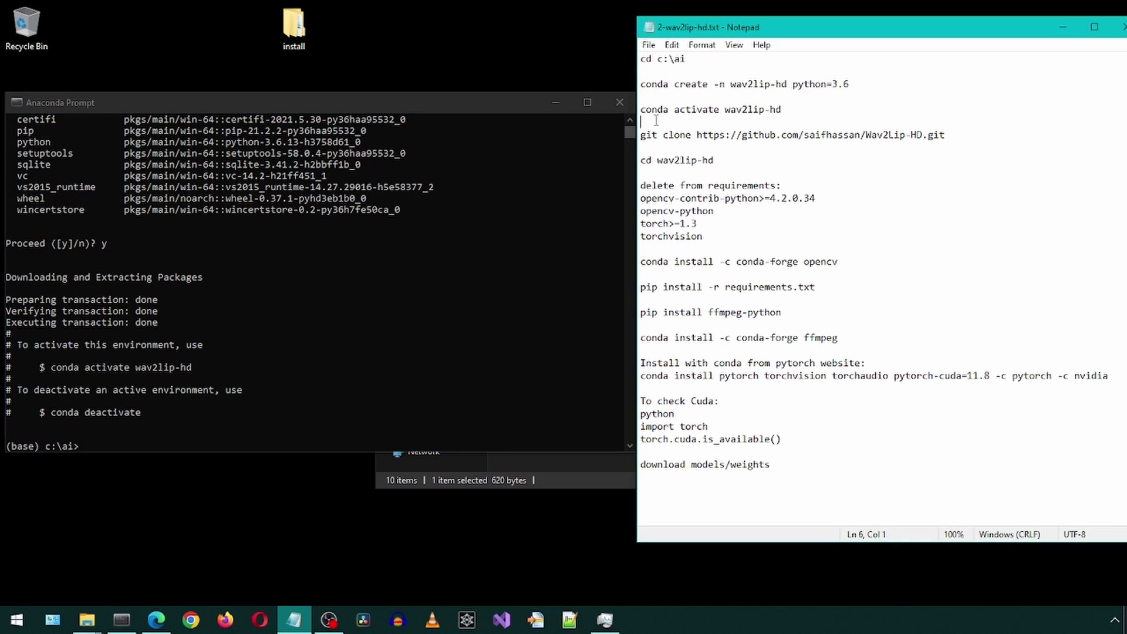
left_click(641, 111, "shift")
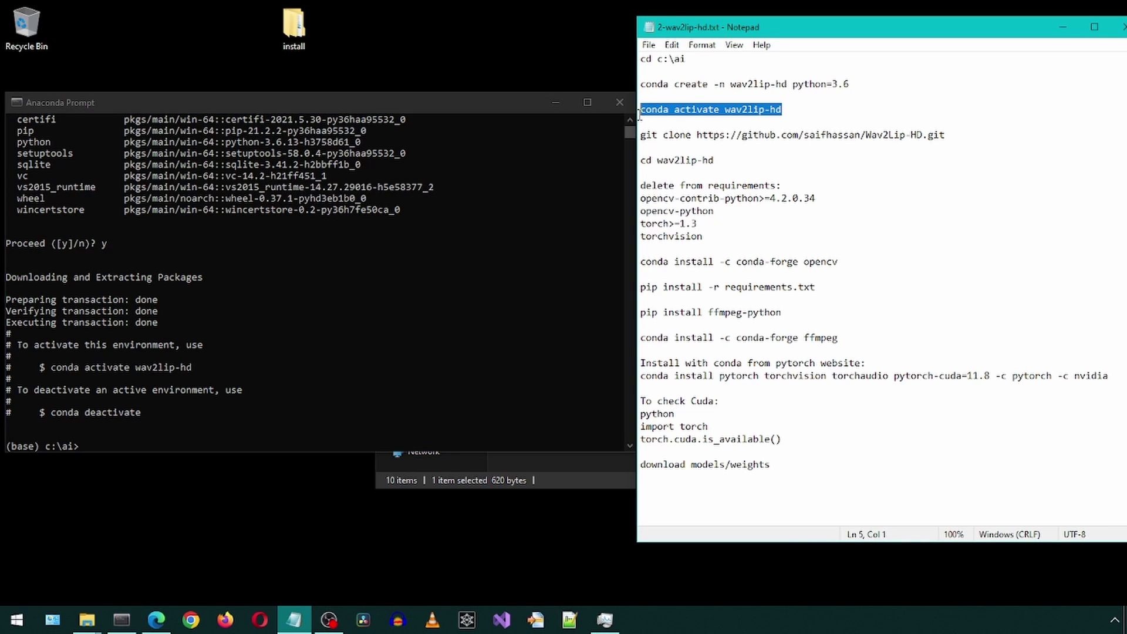
left_click(459, 100)
key("ctrl+v")
key("Return")
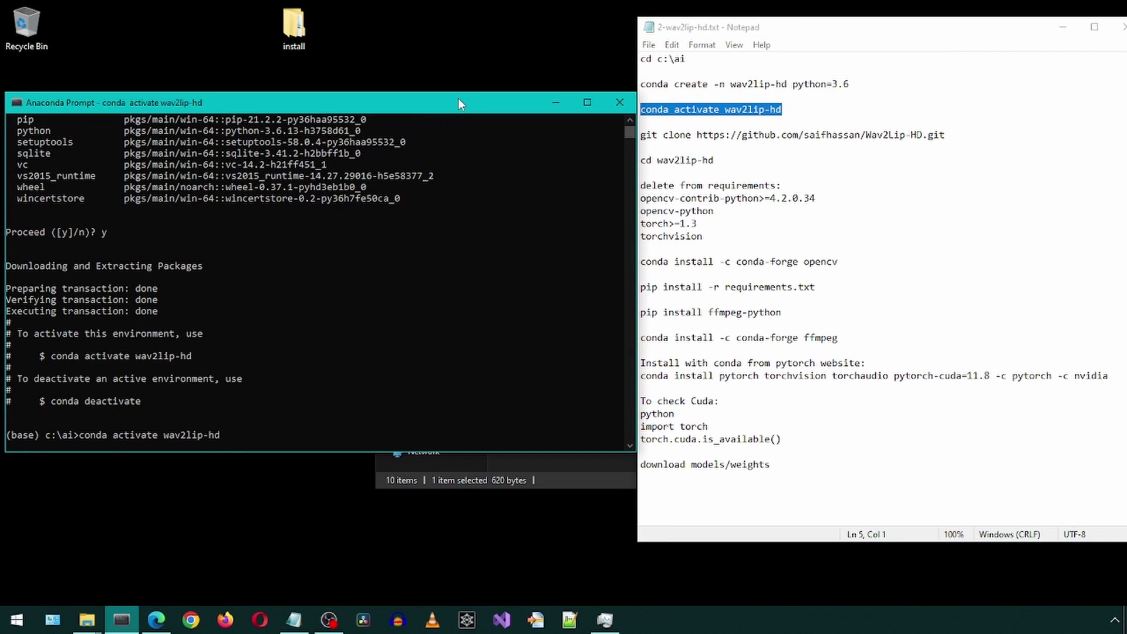
Clone the Wav2Lip-HD repository from GitHub
left_click(854, 143)
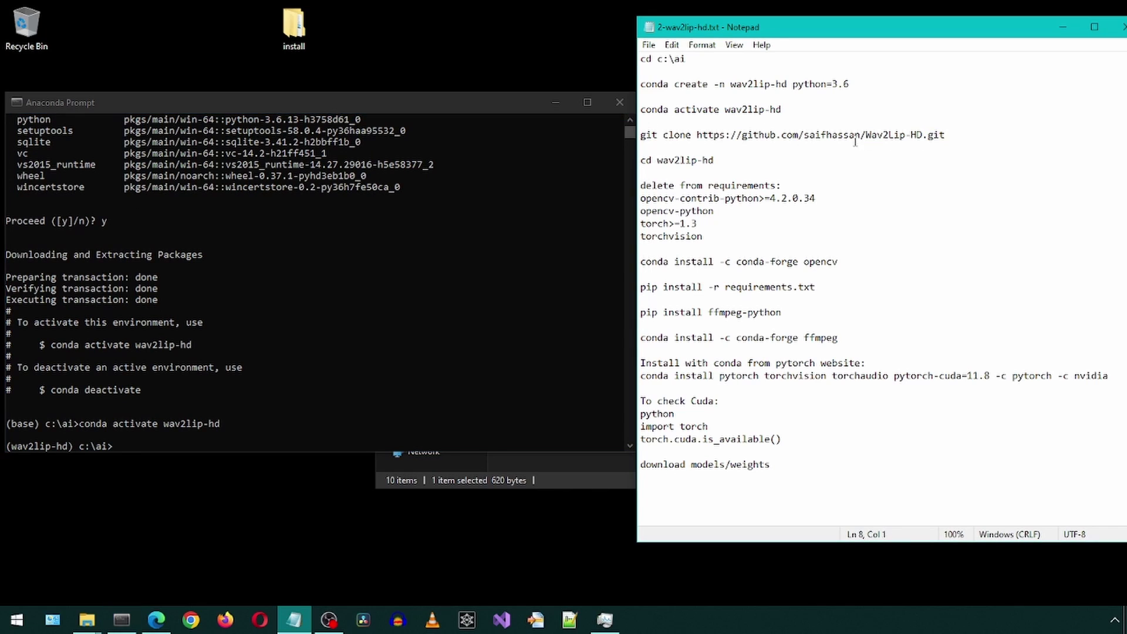
left_click(641, 134, "shift")
key("ctrl+c")
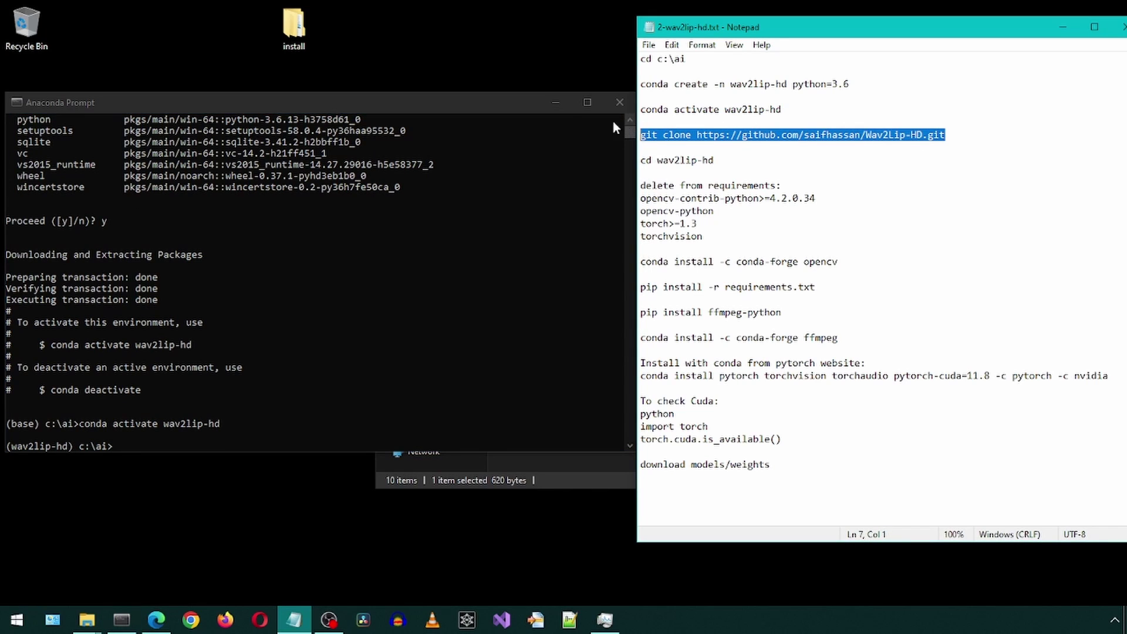
left_click(477, 101)
key("ctrl+v")
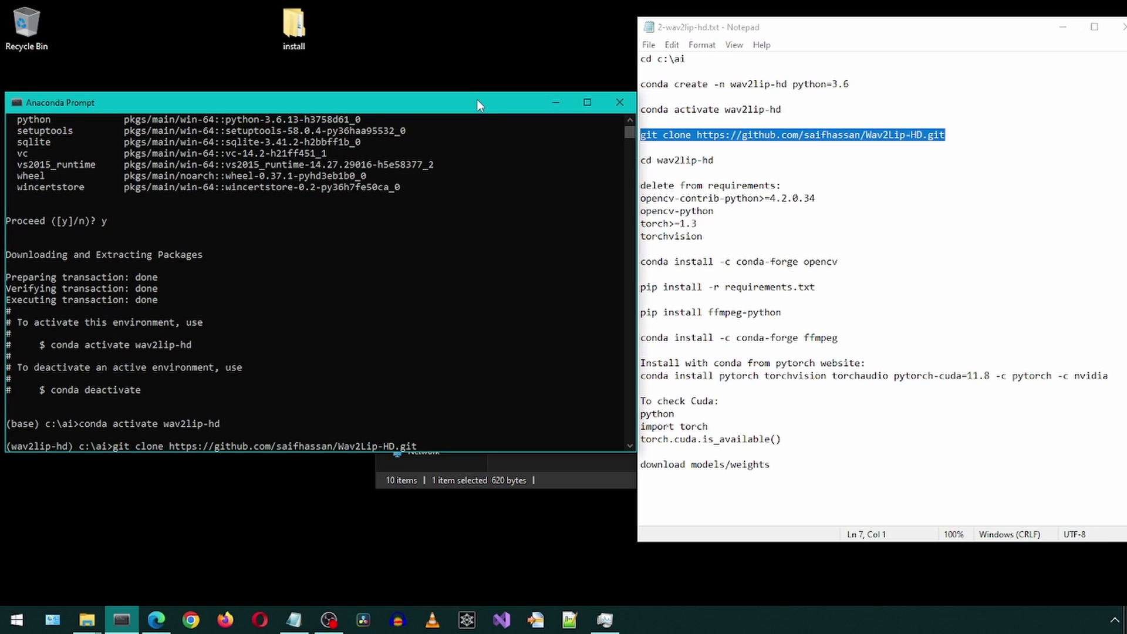
key("Return")
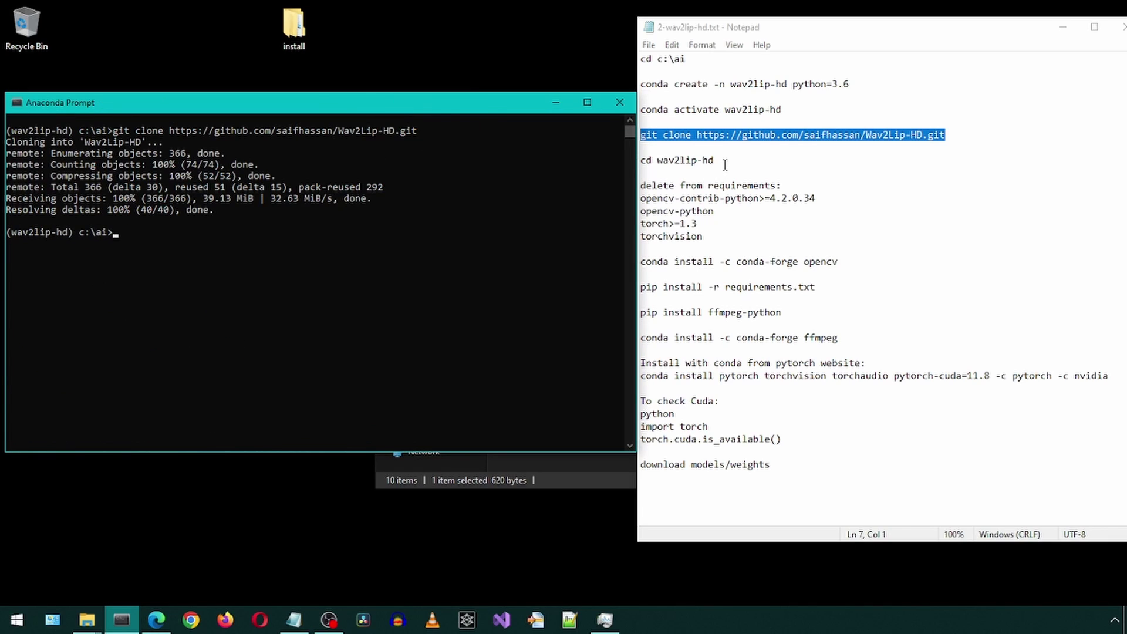
Change into the cloned wav2lip-hd folder
left_click_drag(724, 161, 640, 161)
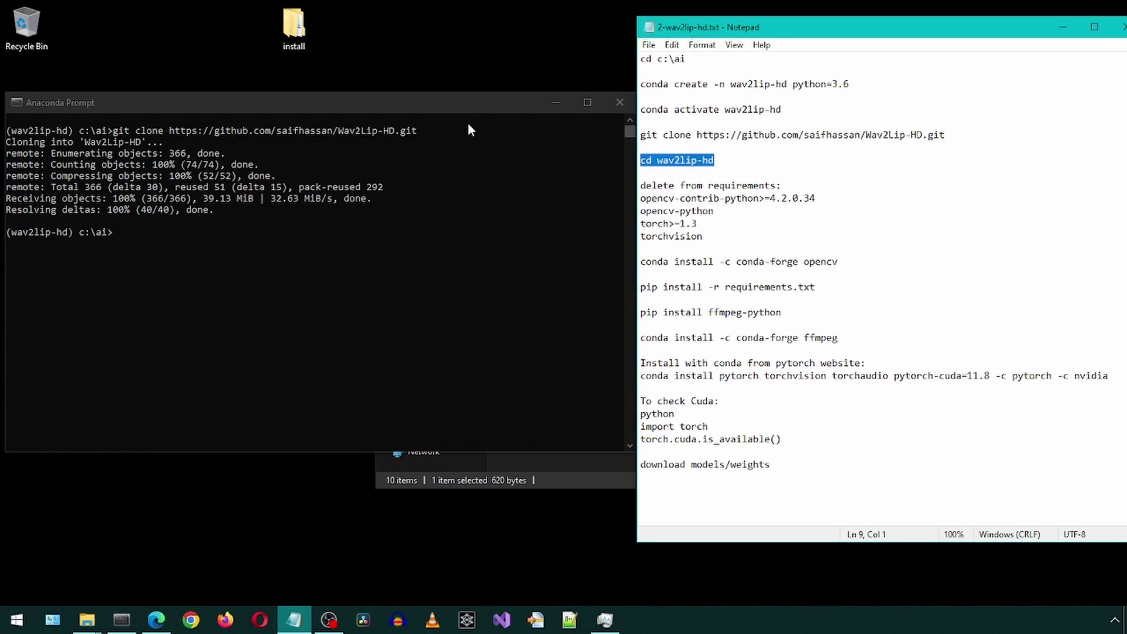
key("ctrl+c")
left_click(455, 110)
key("ctrl+v")
key("Return")
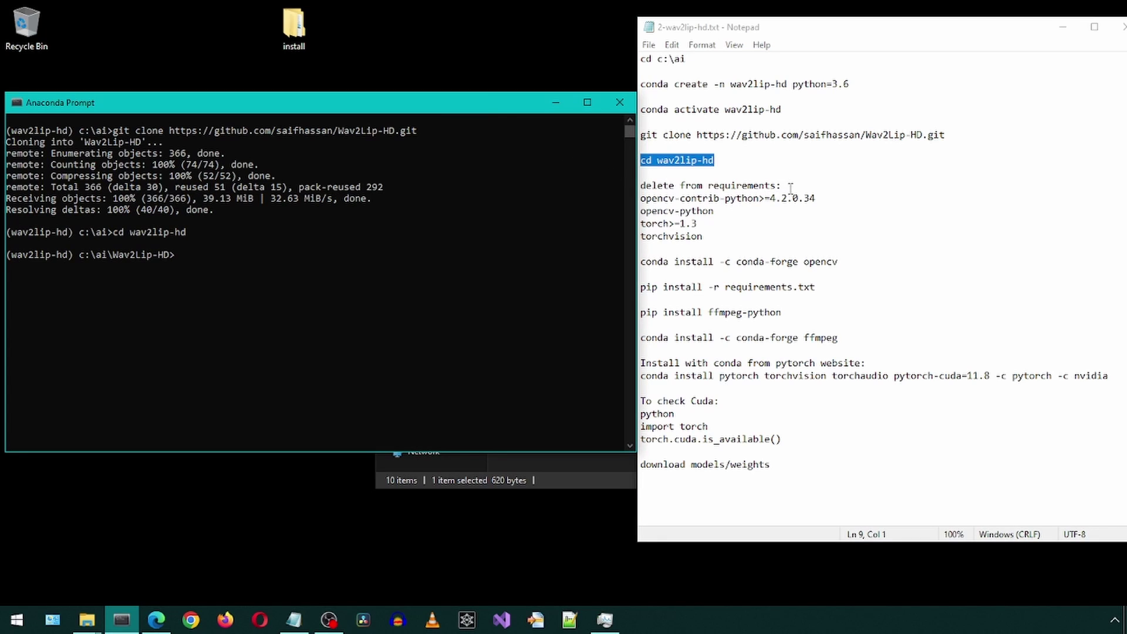
left_click(640, 198)
left_click_drag(640, 198, 628, 189)
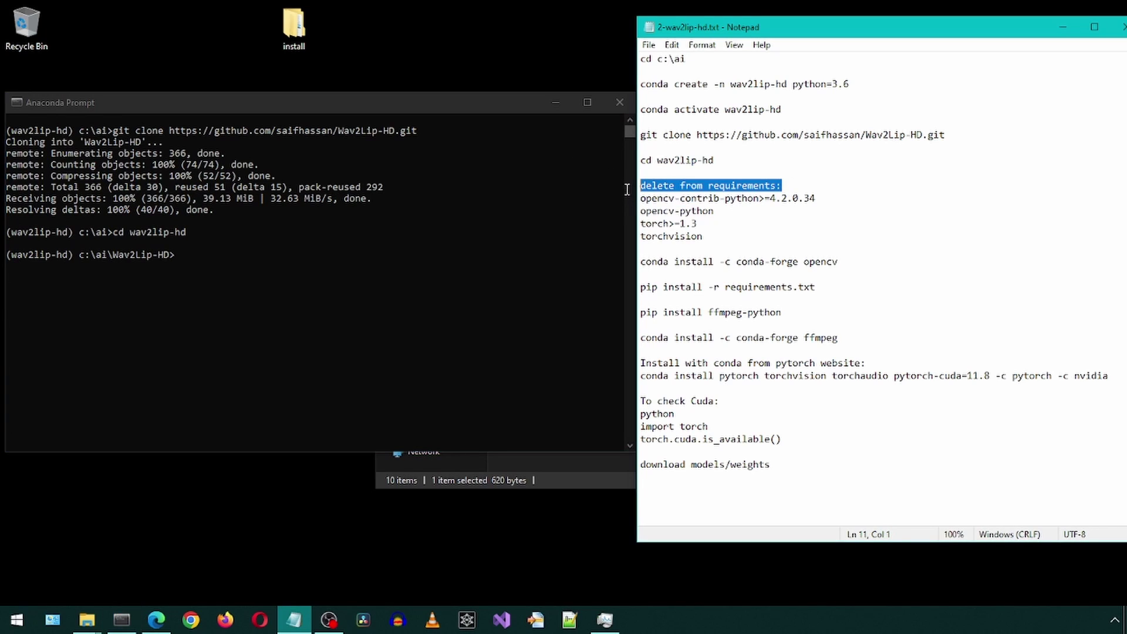
Open C:\ai\Wav2Lip-HD\requirements.txt from a new File Explorer window
right_click(87, 621)
left_click(61, 542)
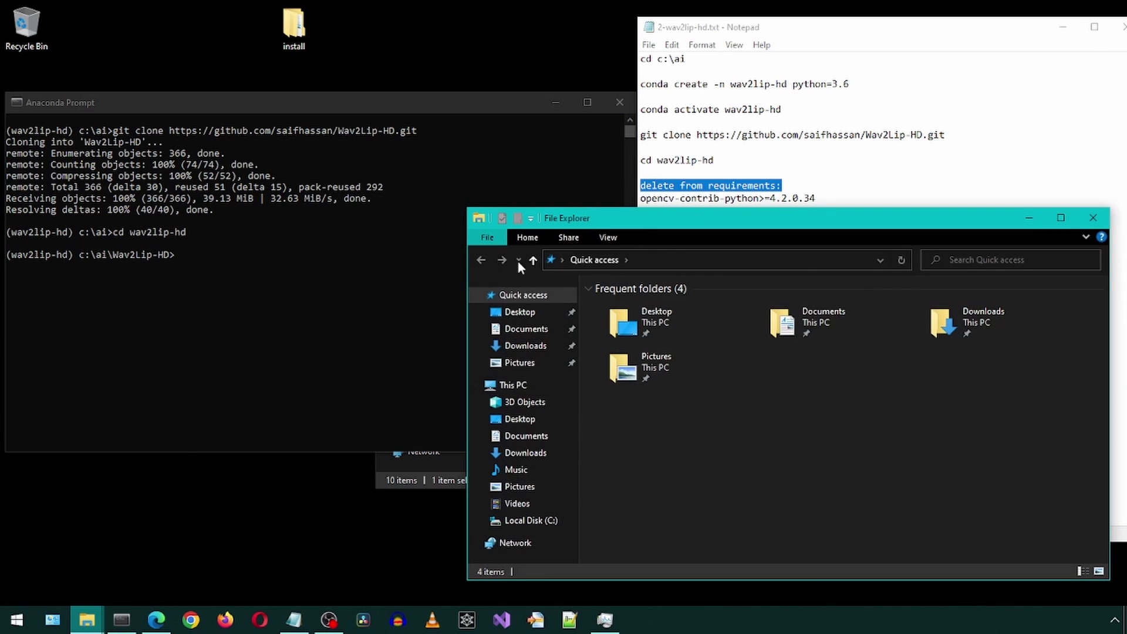
left_click_drag(570, 218, 129, 194)
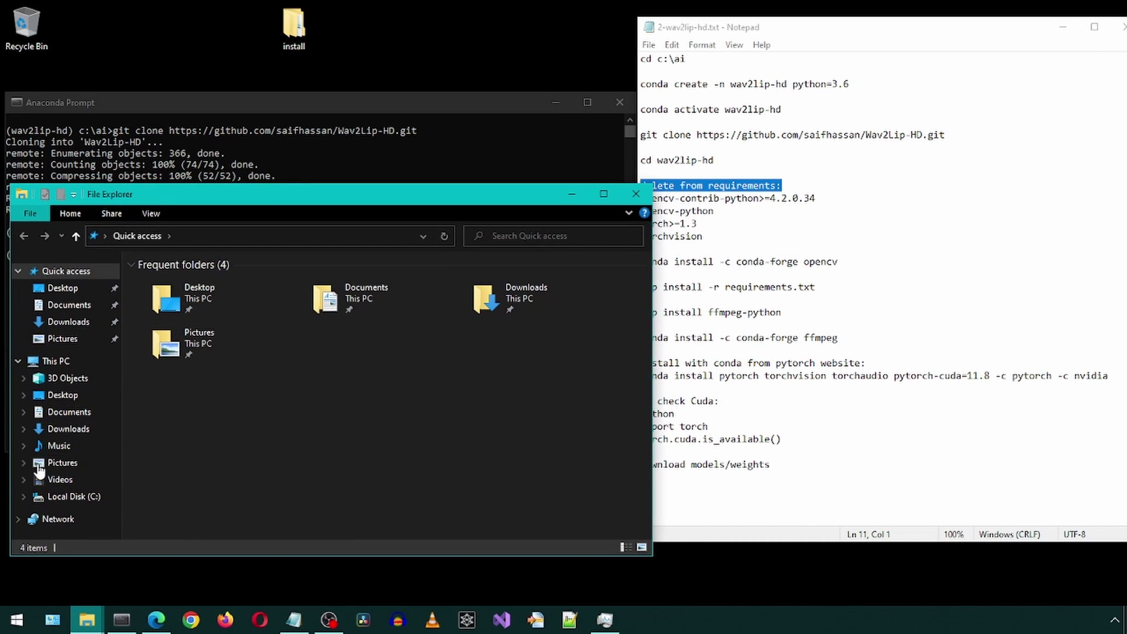
left_click(52, 497)
double_click(144, 296)
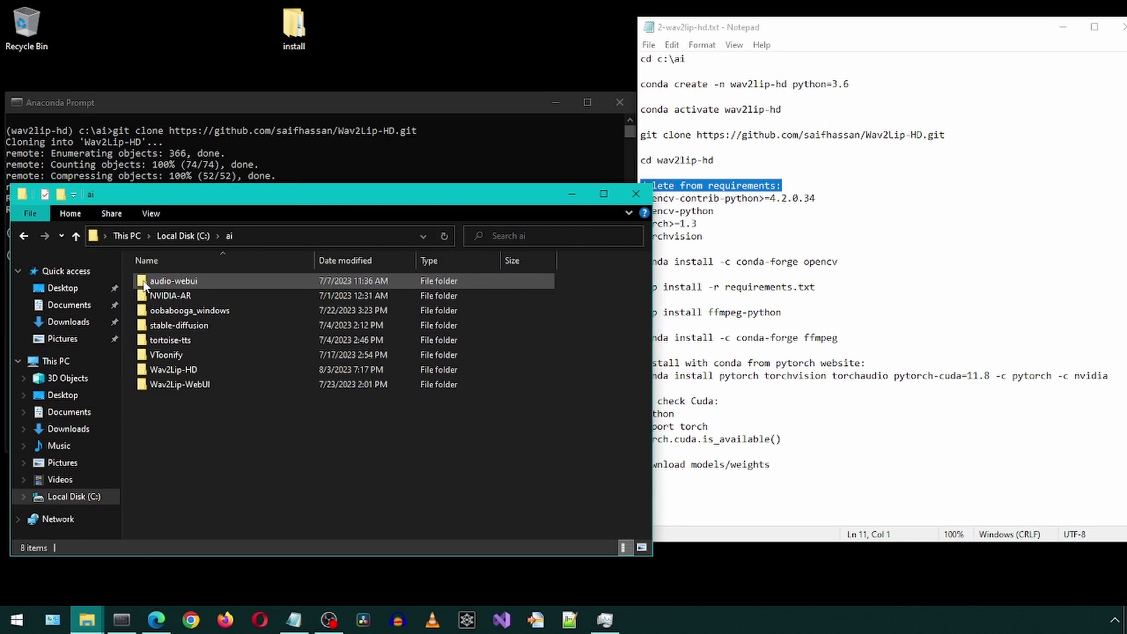
double_click(144, 370)
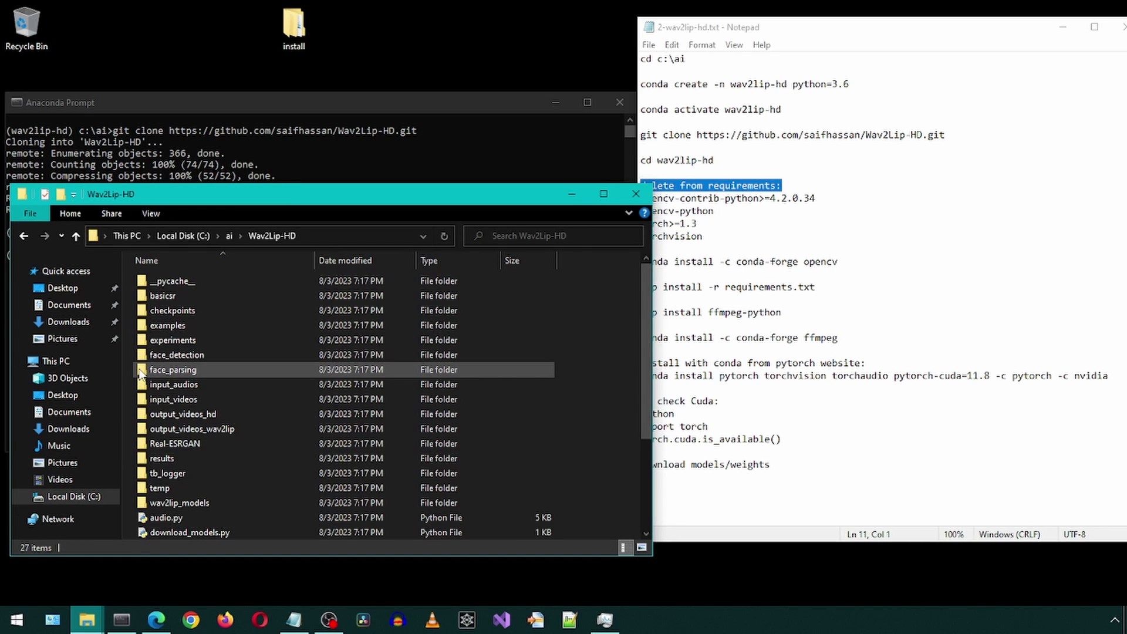
scroll(143, 387, "down", 3)
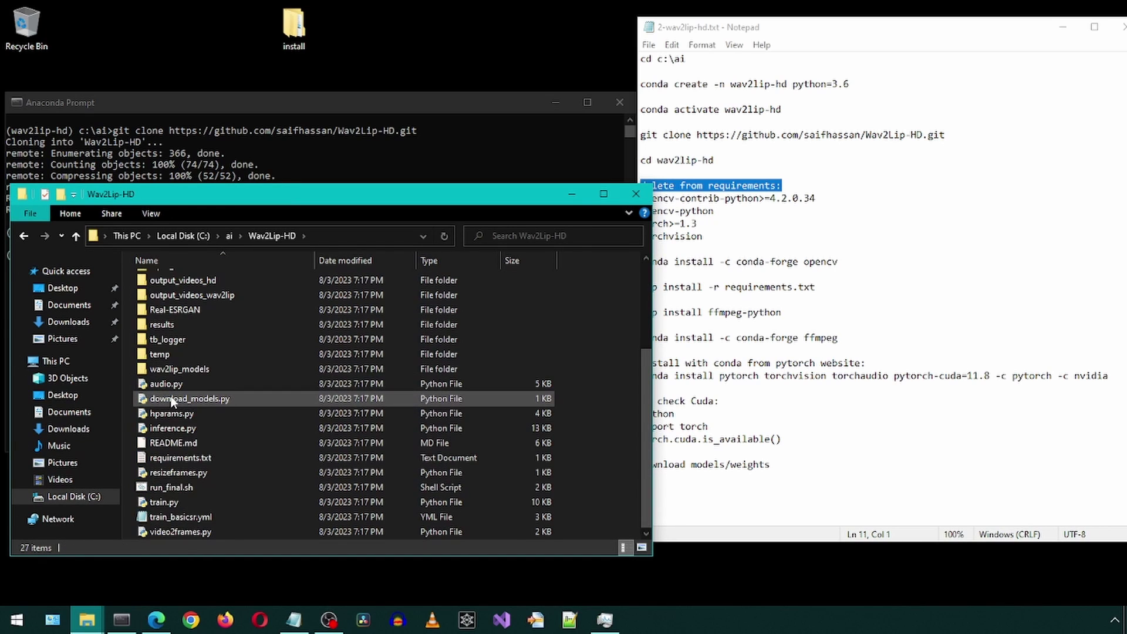
double_click(146, 458)
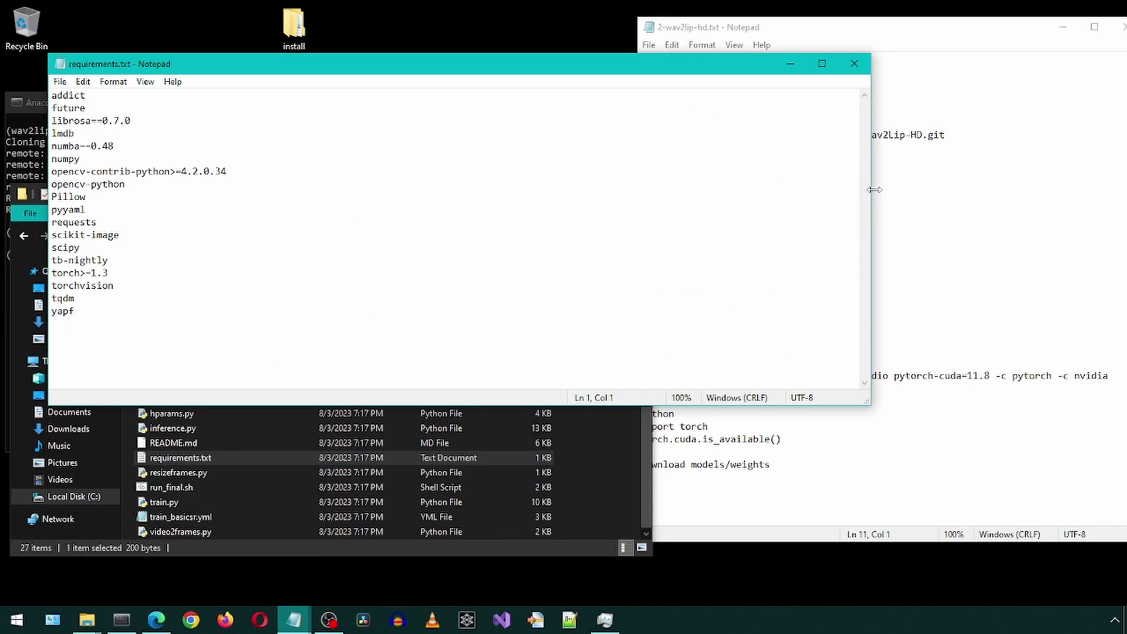
Delete the opencv-contrib-python, opencv-python, torch and torchvision lines and save
left_click_drag(868, 197, 582, 211)
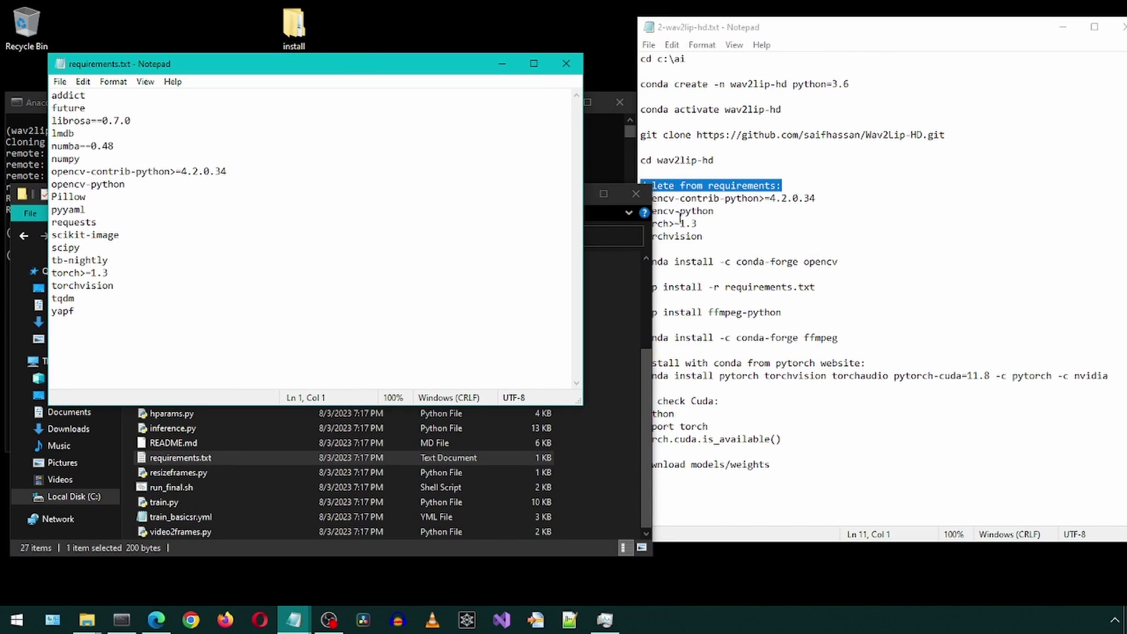
left_click(782, 41)
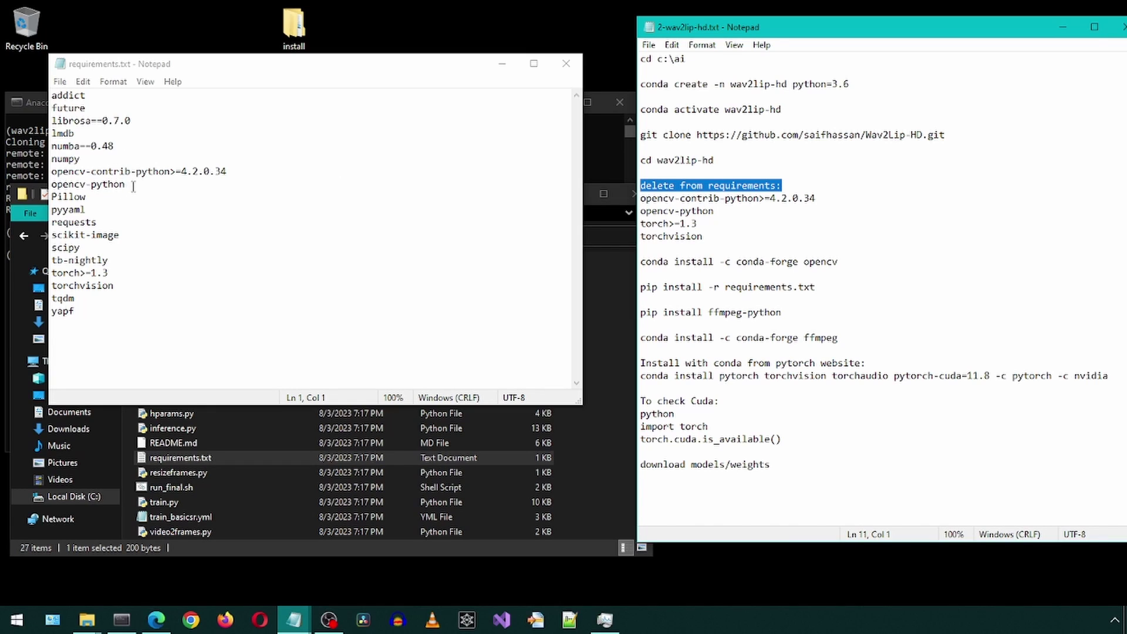
left_click_drag(131, 189, 34, 166)
key("Delete")
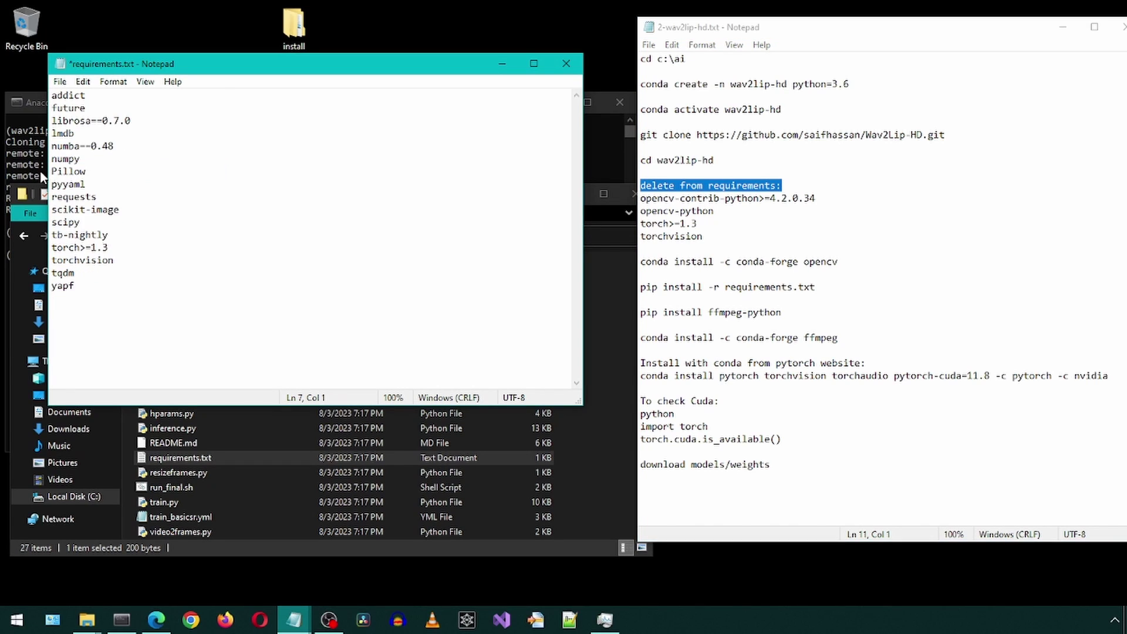
left_click_drag(120, 260, 49, 248)
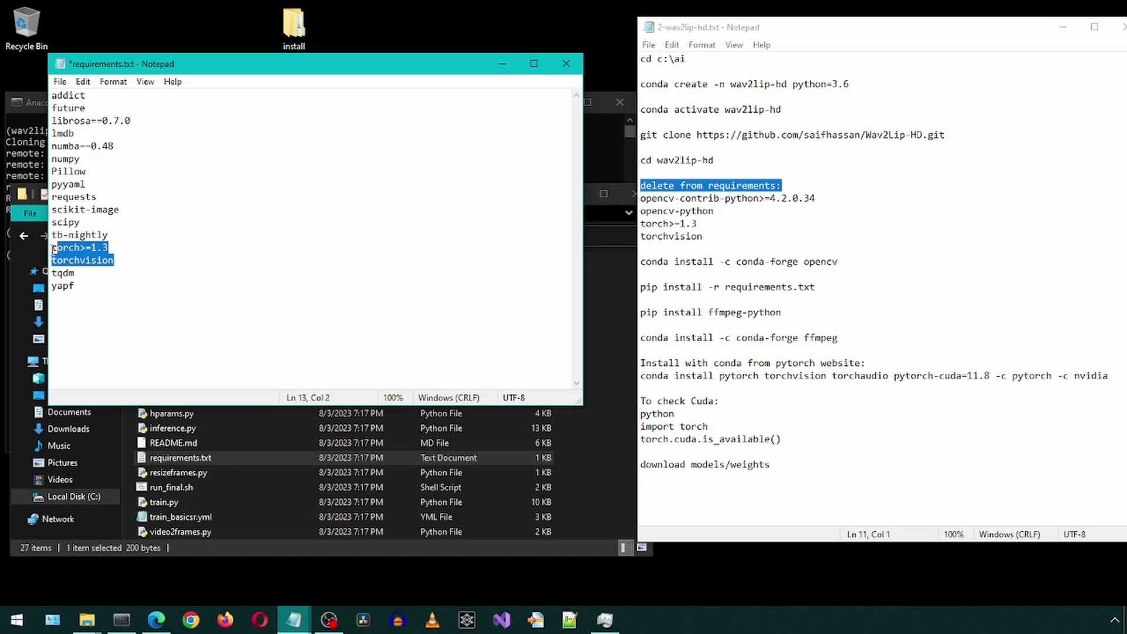
key("Delete")
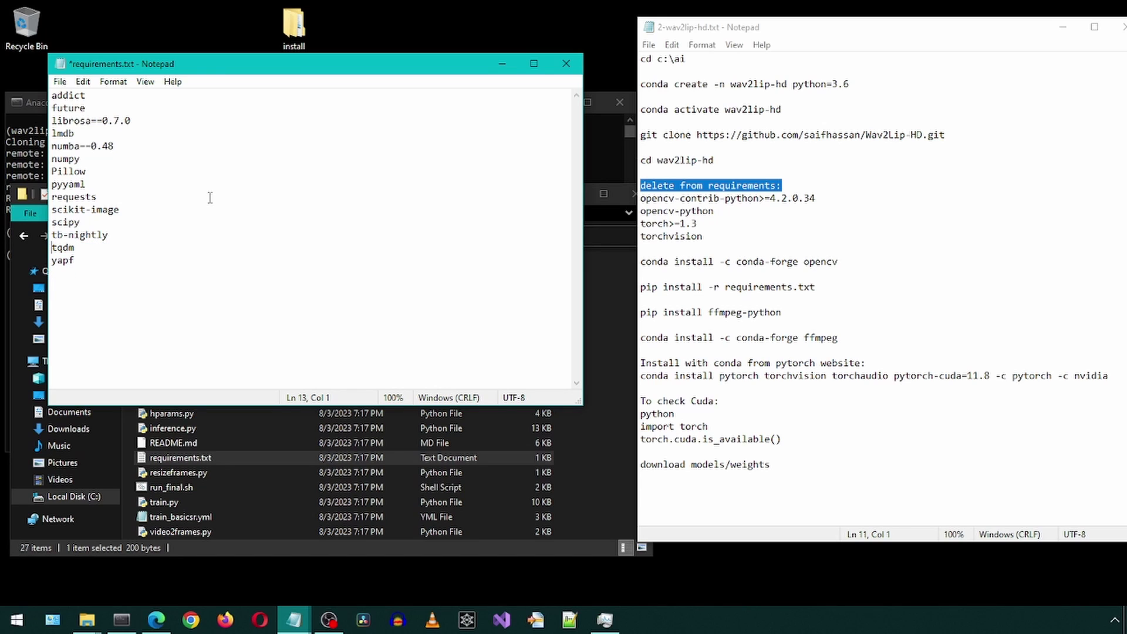
key("ctrl+s")
left_click(566, 63)
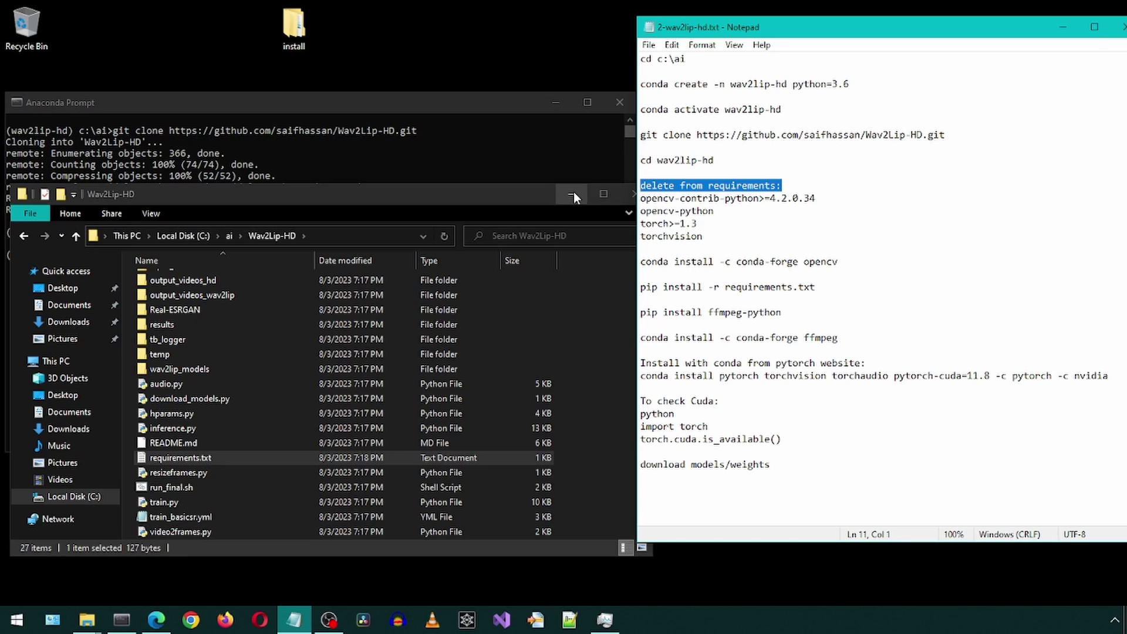
Install OpenCV from conda-forge into the wav2lip-hd environment
left_click(573, 191)
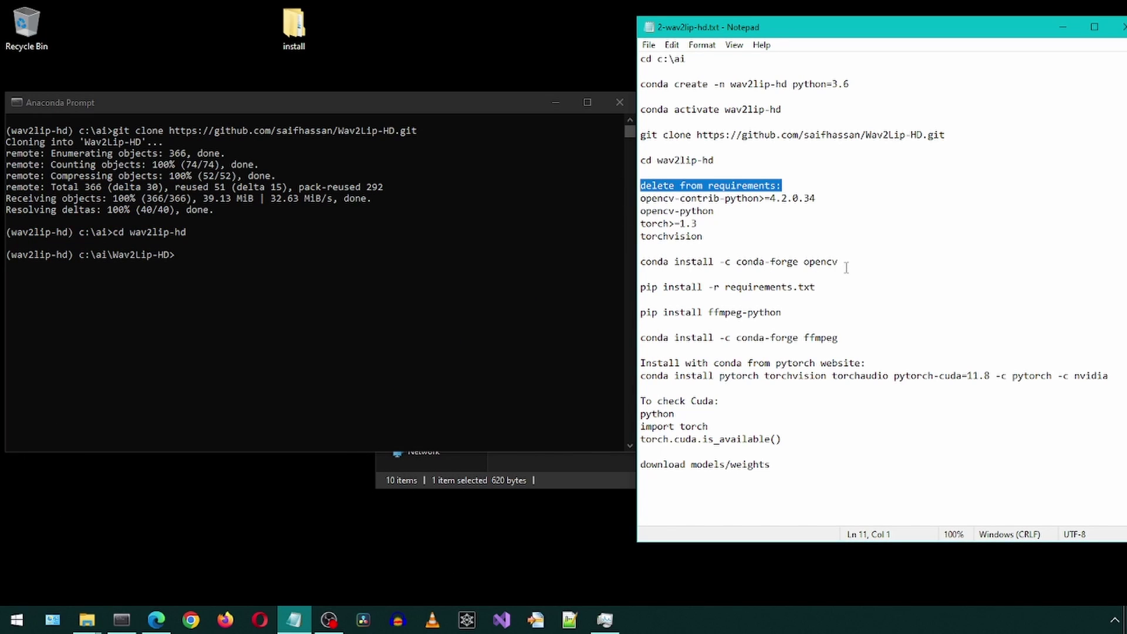
left_click_drag(844, 263, 631, 260)
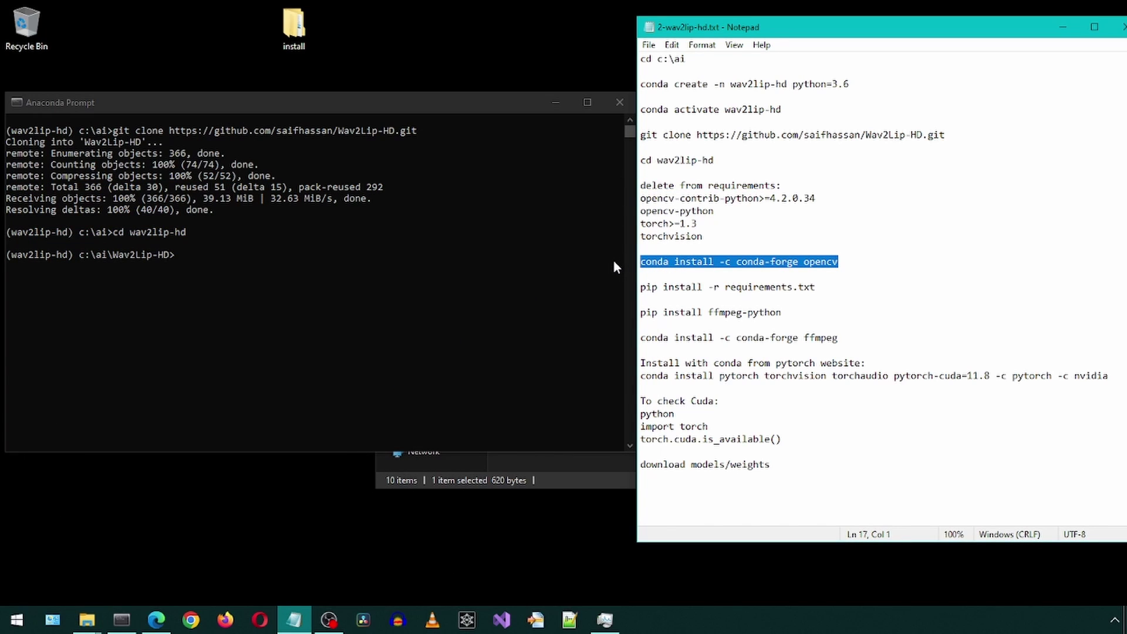
left_click(401, 105)
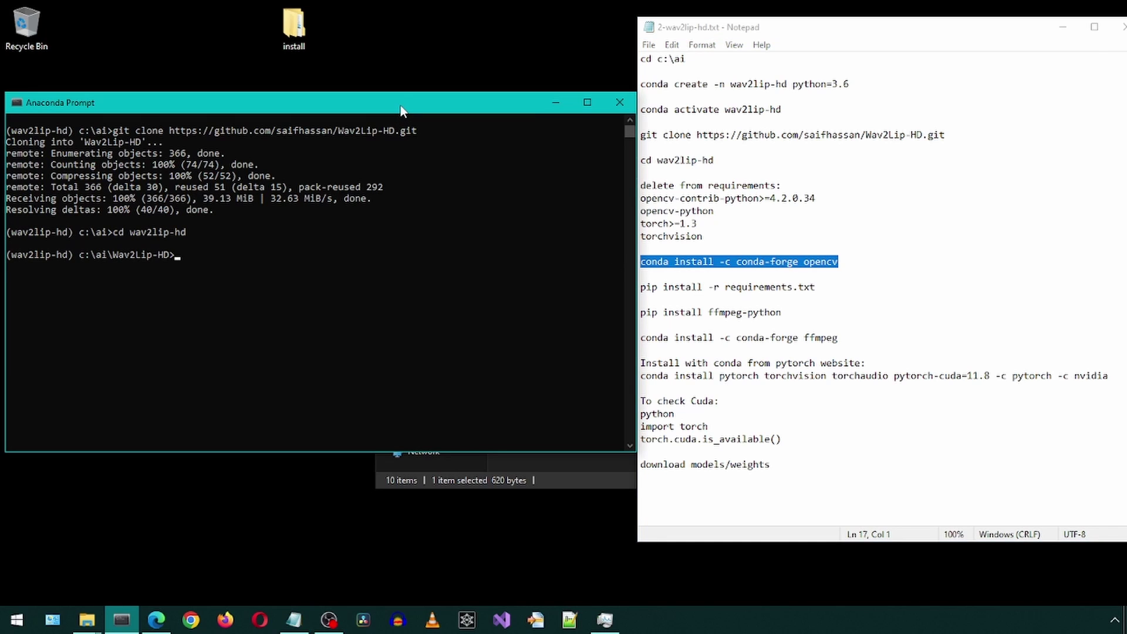
type("conda install -c conda-forge opencv")
key("Return")
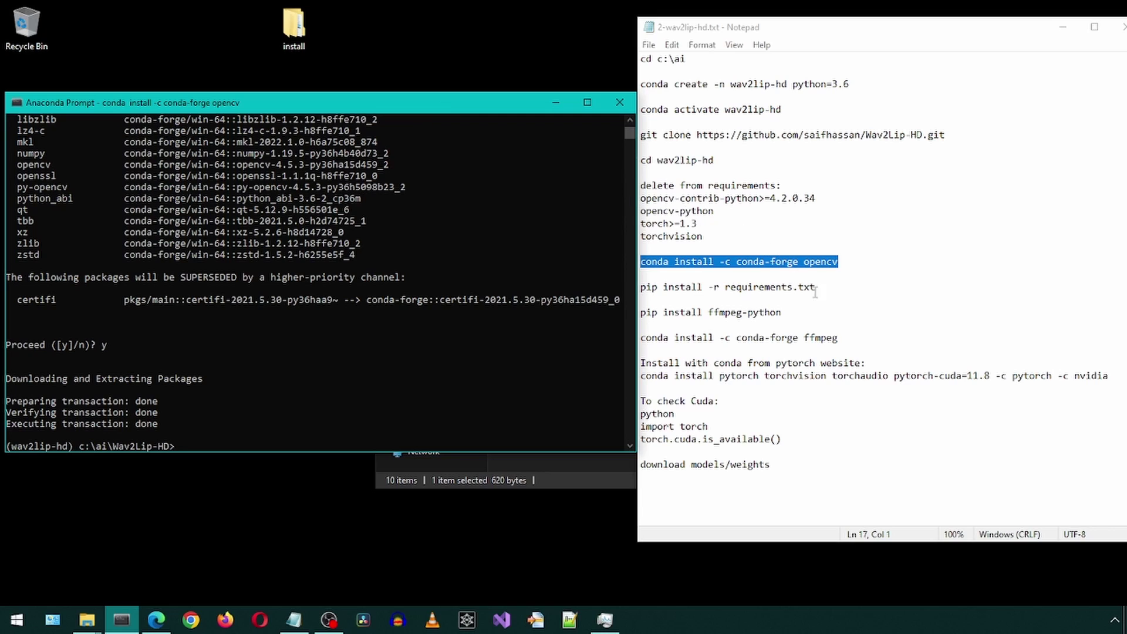
Install the trimmed requirements with 'pip install -r requirements.txt'
left_click_drag(815, 287, 641, 287)
key("ctrl+c")
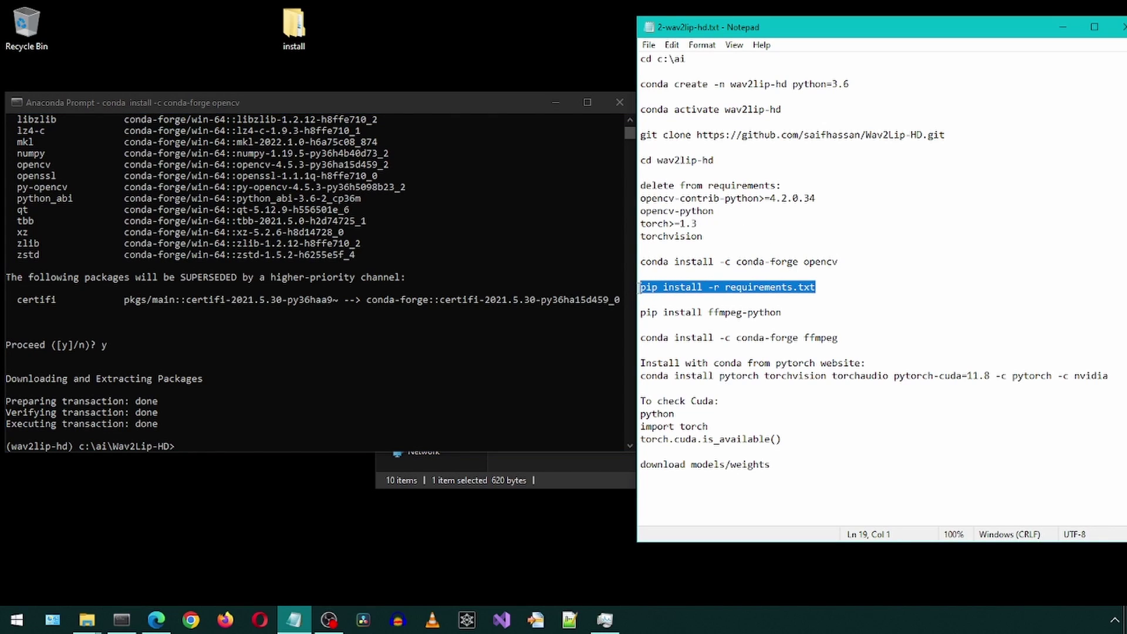
left_click(418, 100)
key("ctrl+v")
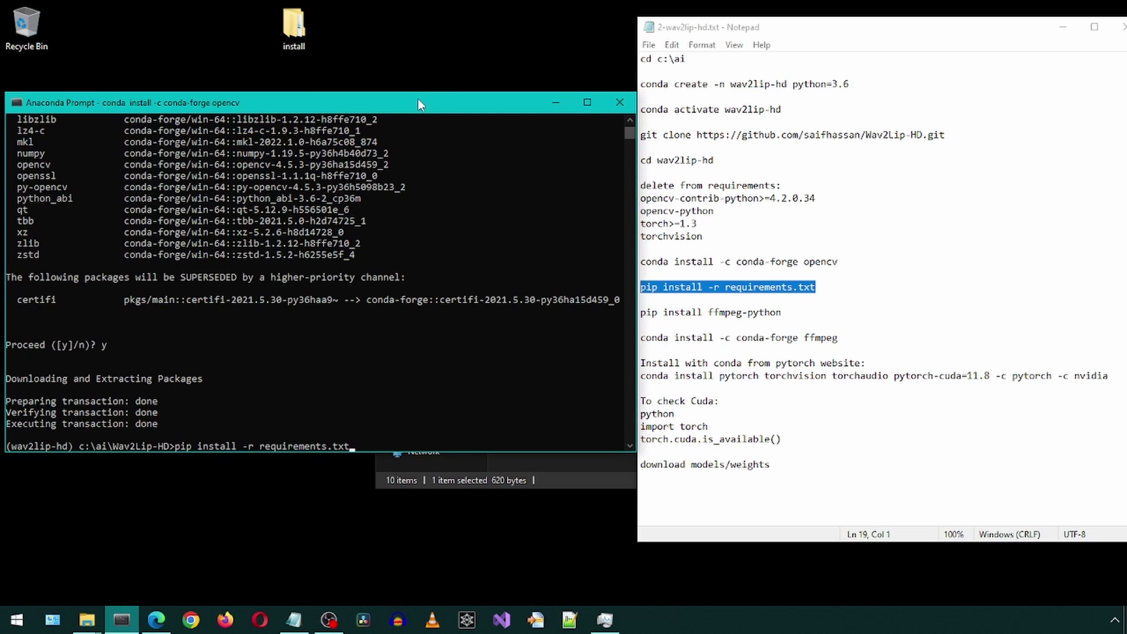
key("Return")
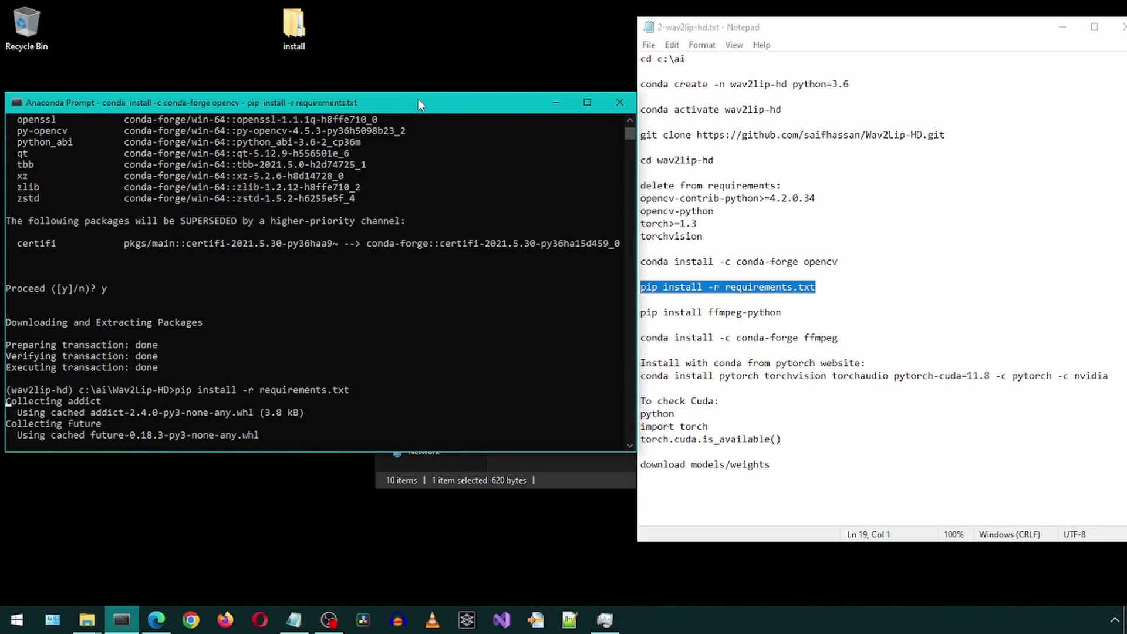
left_click_drag(783, 312, 640, 312)
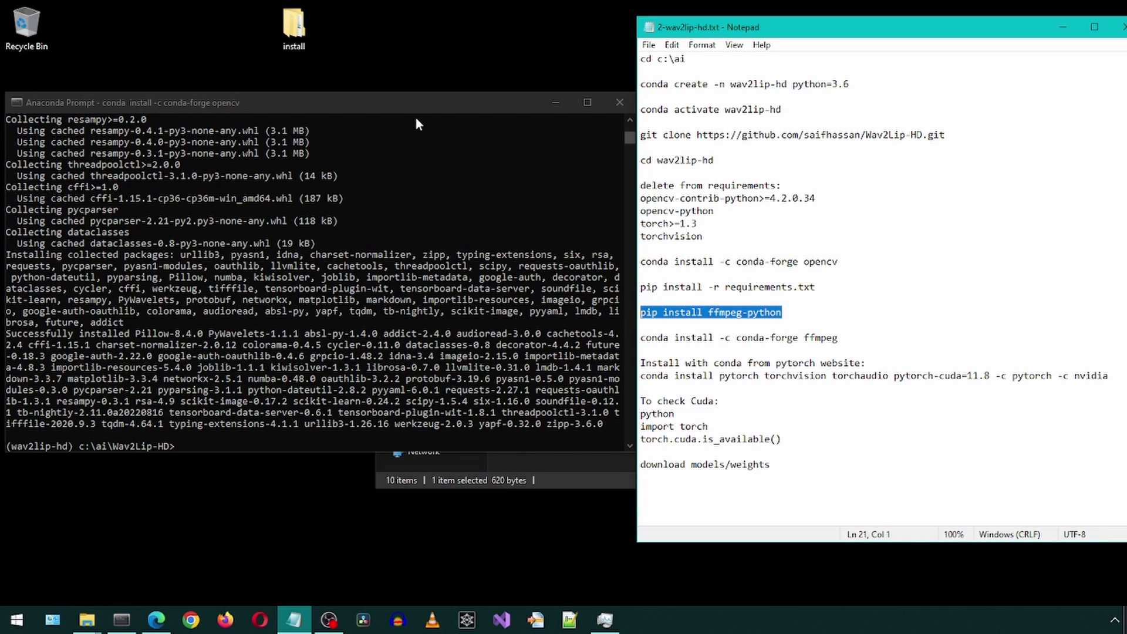
Install ffmpeg-python via pip and ffmpeg from conda-forge
left_click(428, 105)
type("pip install ffmpeg-python")
key("Return")
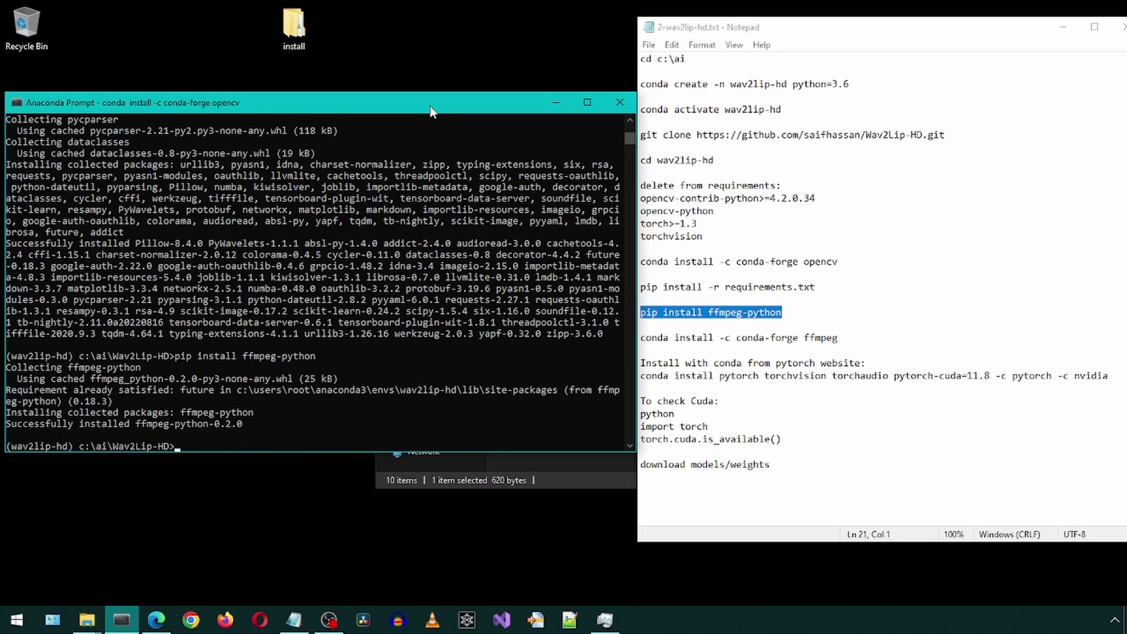
left_click_drag(841, 337, 640, 334)
key("ctrl+c")
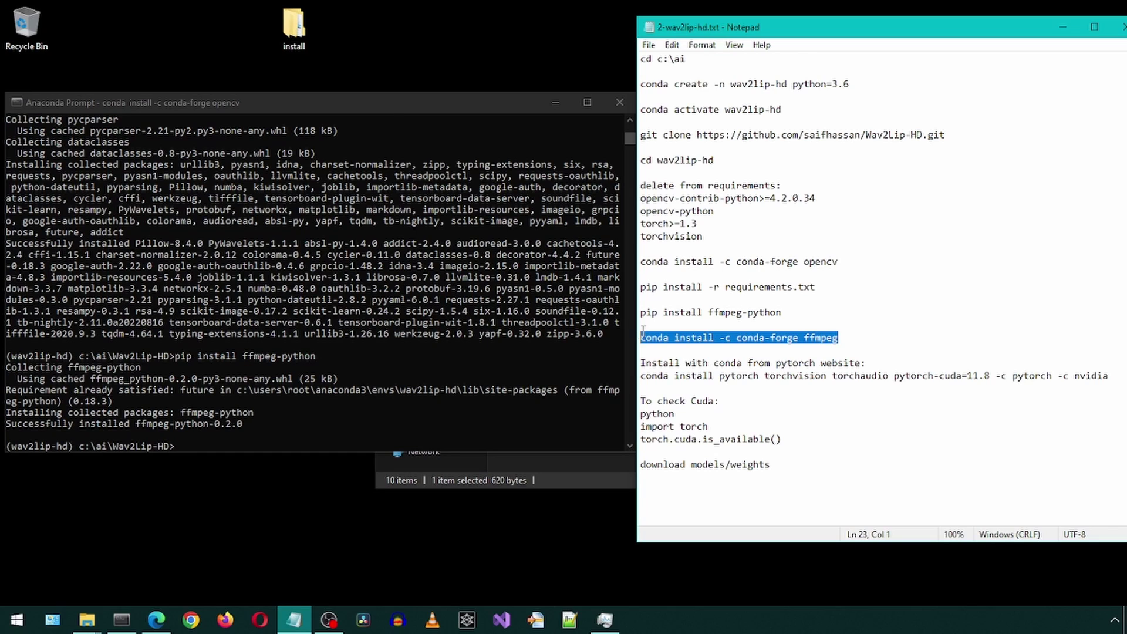
left_click(384, 108)
key("ctrl+v")
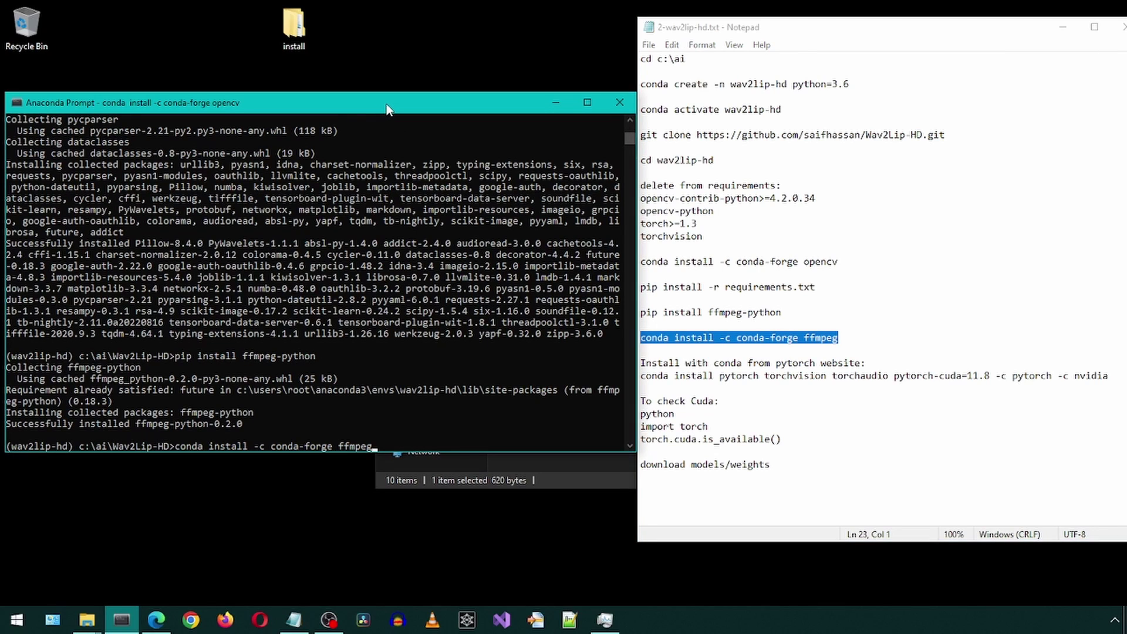
key("Return")
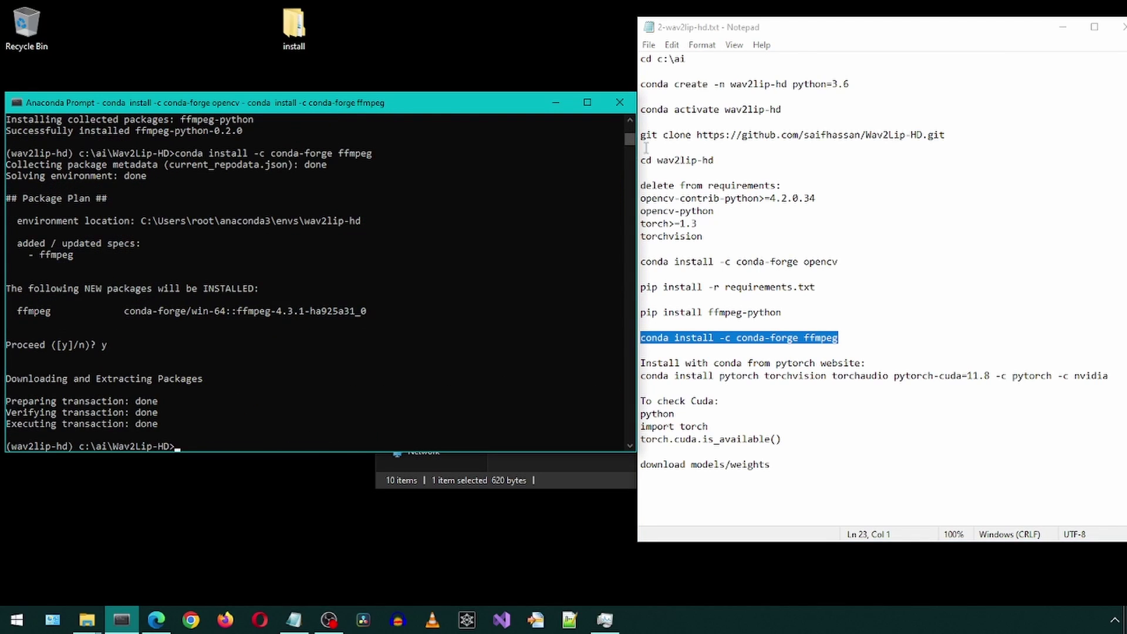
Install PyTorch, torchvision and torchaudio with pytorch-cuda=11.8
left_click_drag(1111, 375, 612, 364)
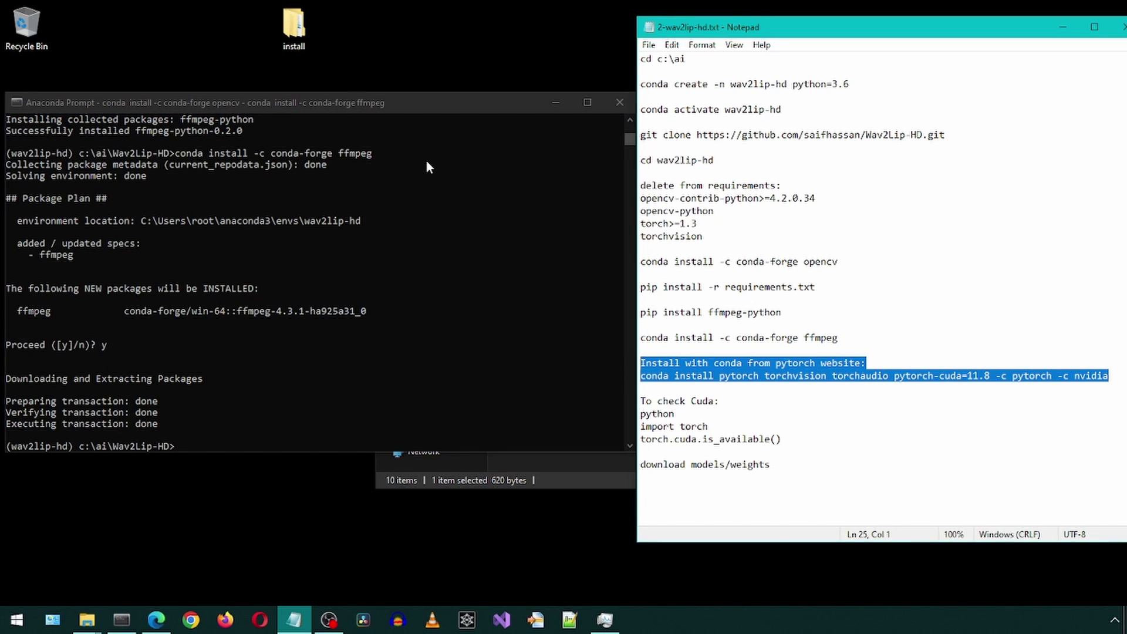
left_click(346, 96)
key("ctrl+v")
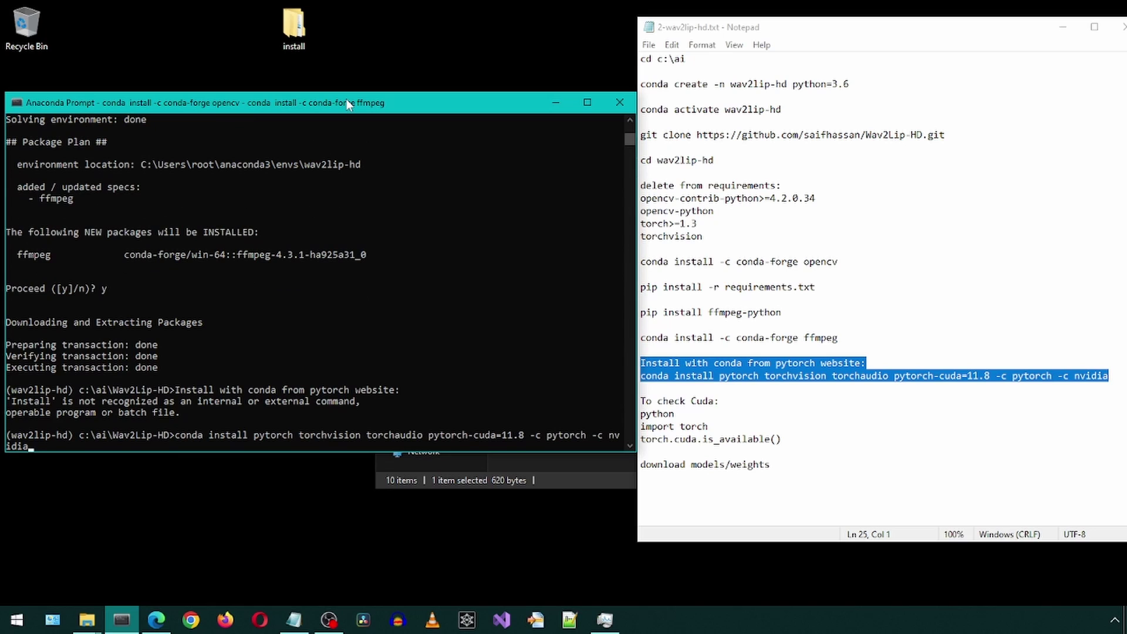
key("Return")
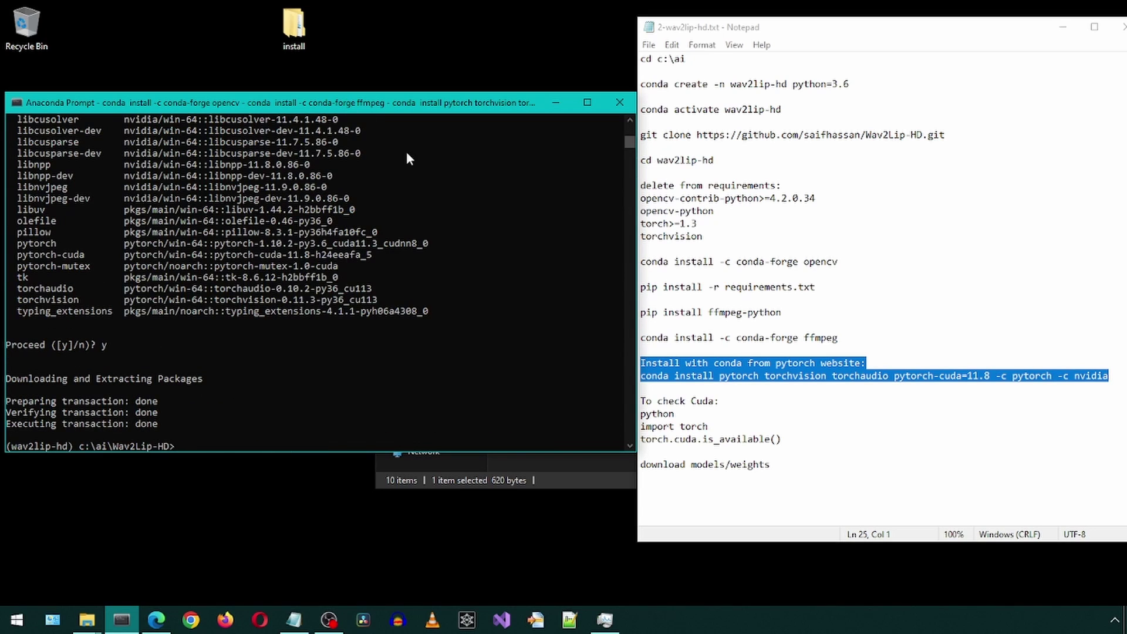
Start the Python interpreter and import torch
left_click_drag(686, 415, 640, 413)
key("ctrl+c")
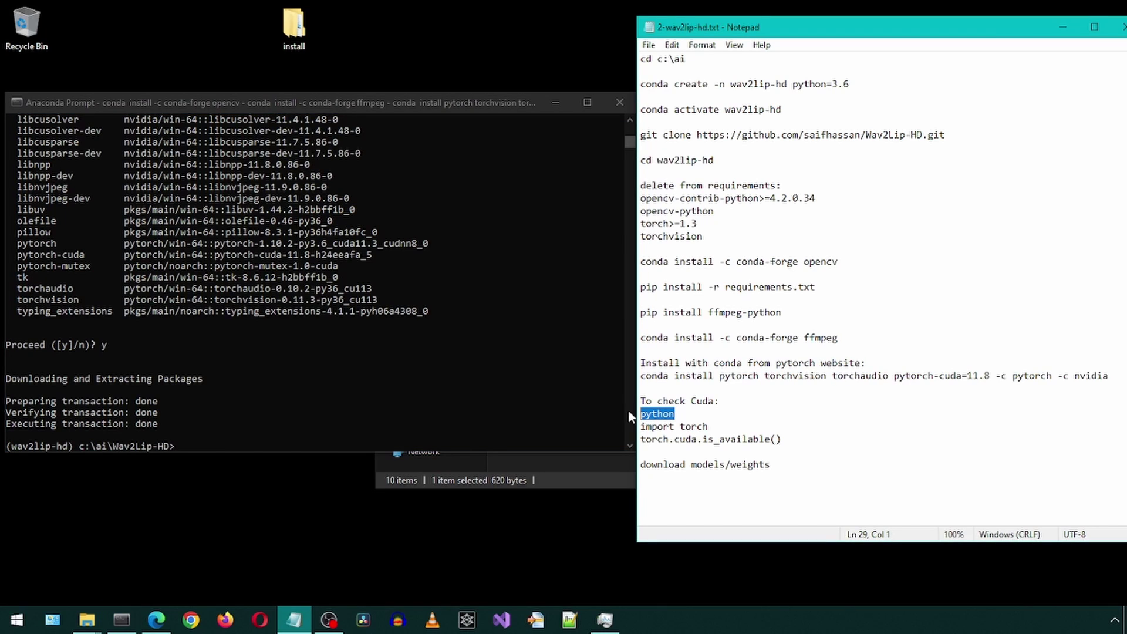
left_click(455, 381)
key("ctrl+v")
key("Return")
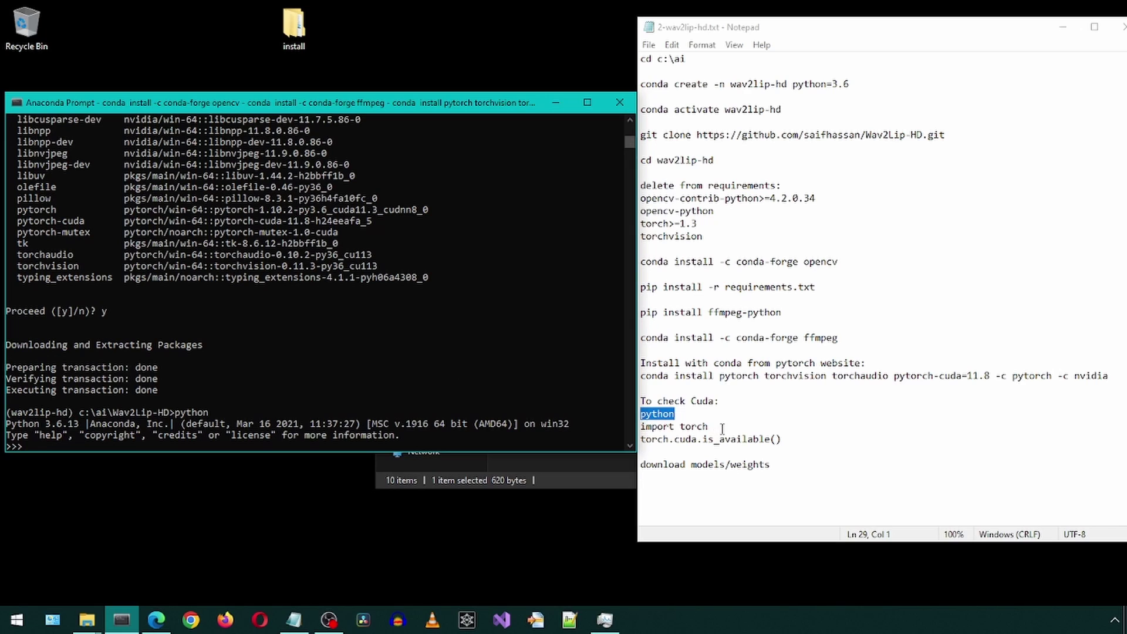
left_click_drag(711, 426, 640, 426)
key("ctrl+c")
left_click(462, 405)
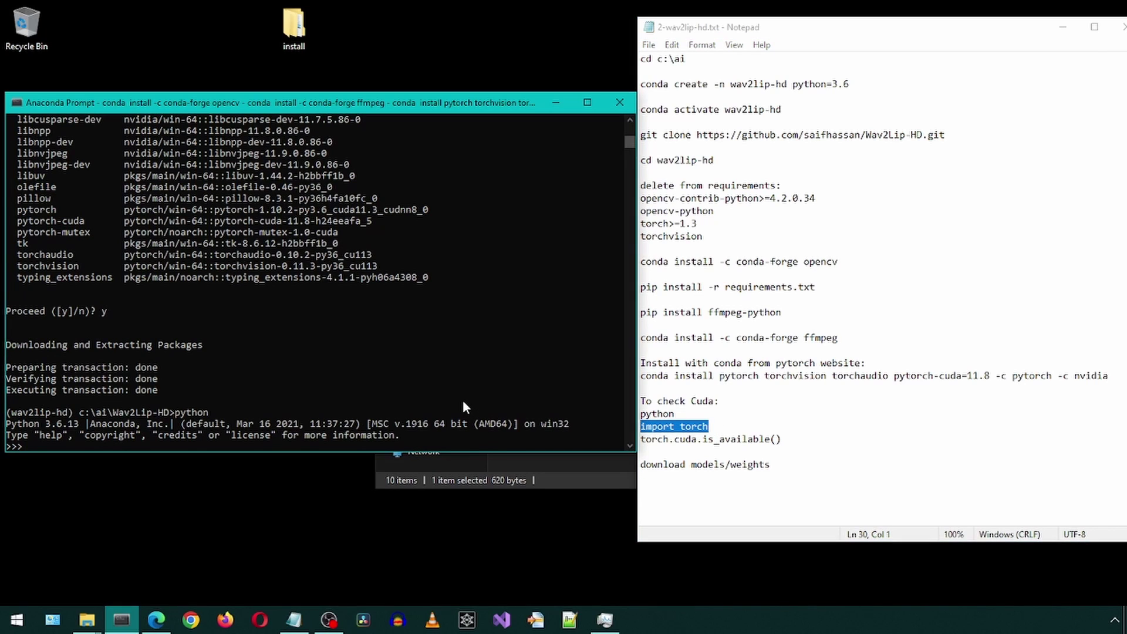
key("ctrl+v")
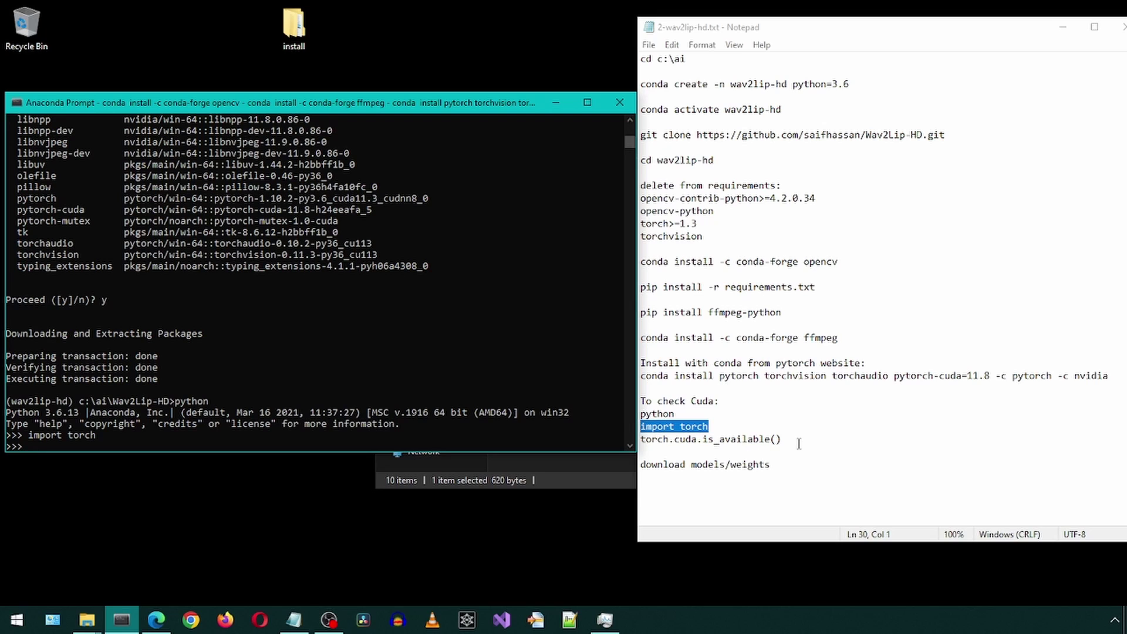
Confirm torch.cuda.is_available() returns True, then exit Python
left_click_drag(793, 439, 640, 440)
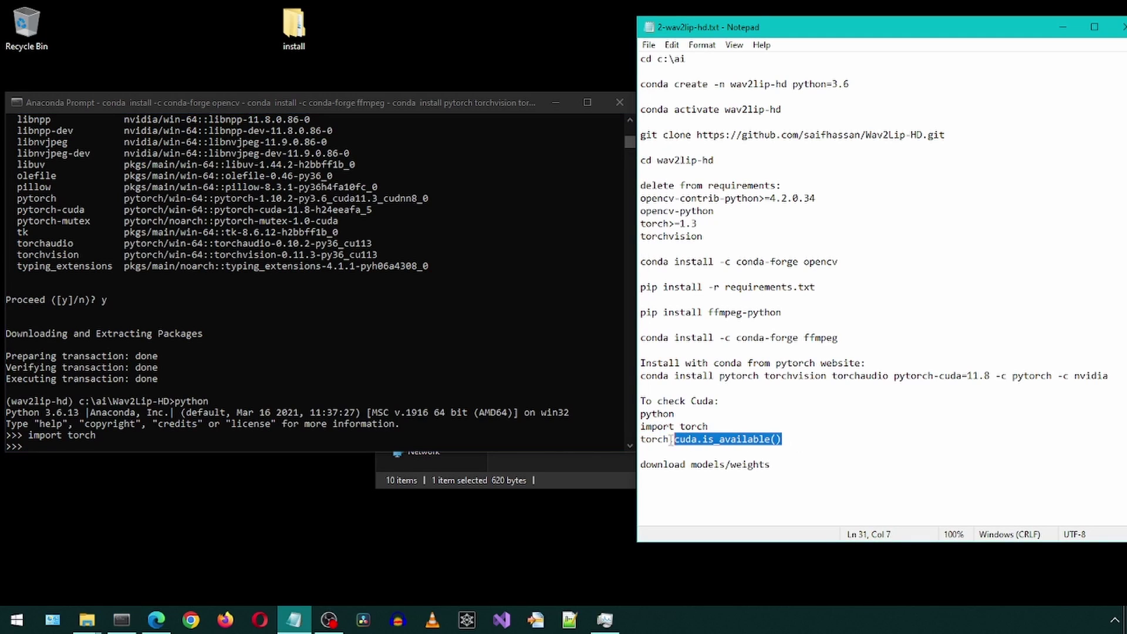
key("ctrl+c")
left_click(474, 371)
key("ctrl+v")
key("Return")
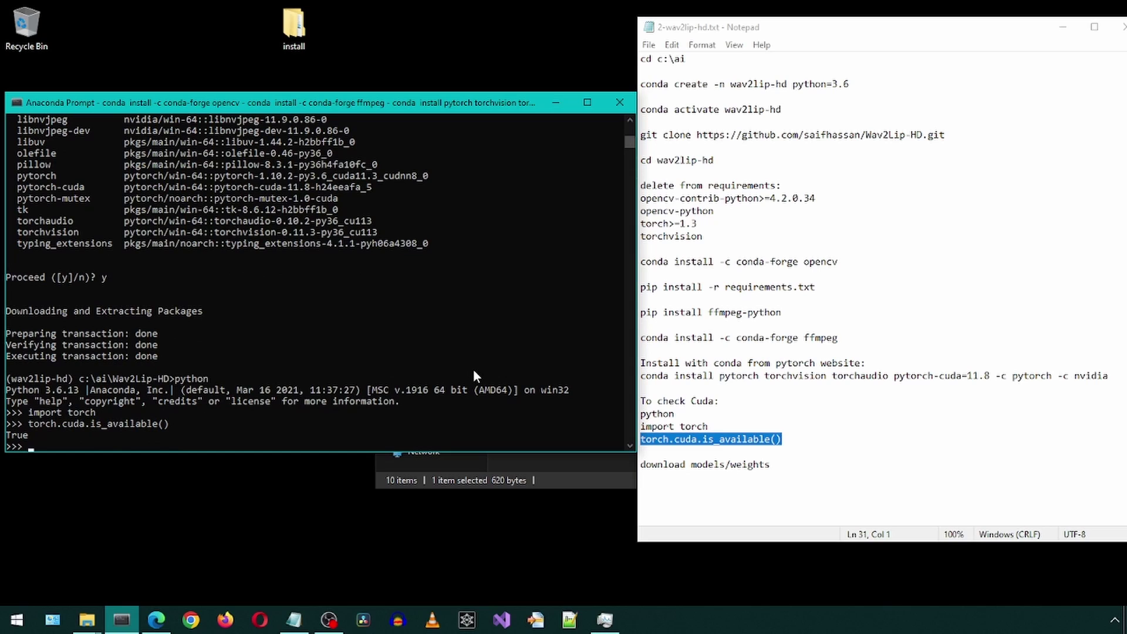
type("exi")
type("t()")
key("Return")
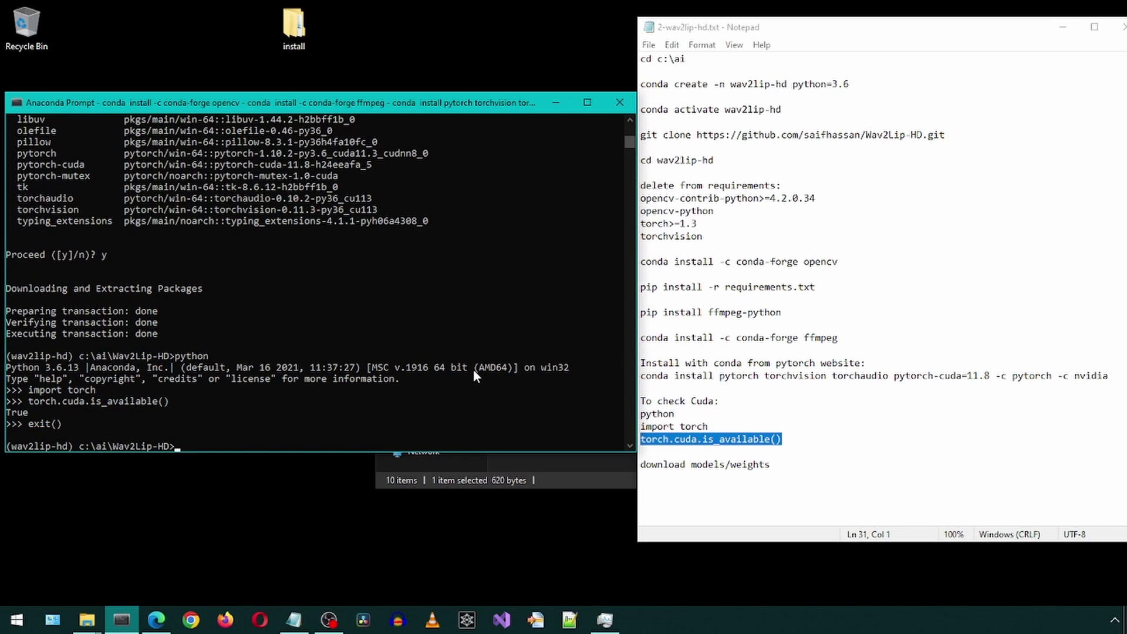
Bring up the Wav2Lip-HD GitHub tab in Edge to view its model weights downloads
left_click_drag(773, 465, 640, 465)
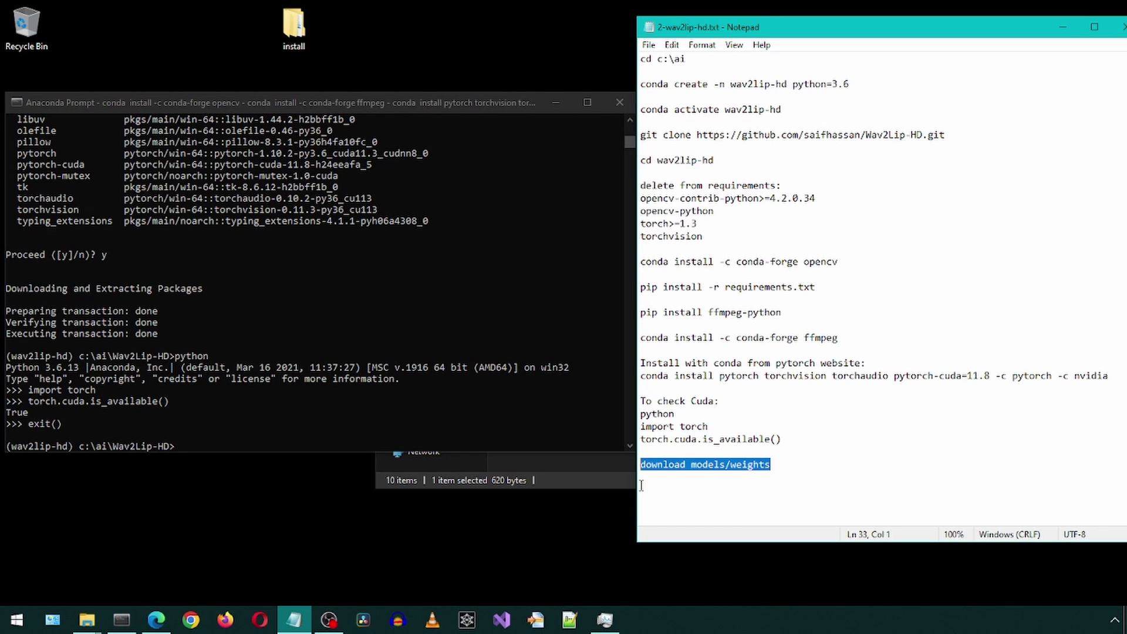
left_click(156, 621)
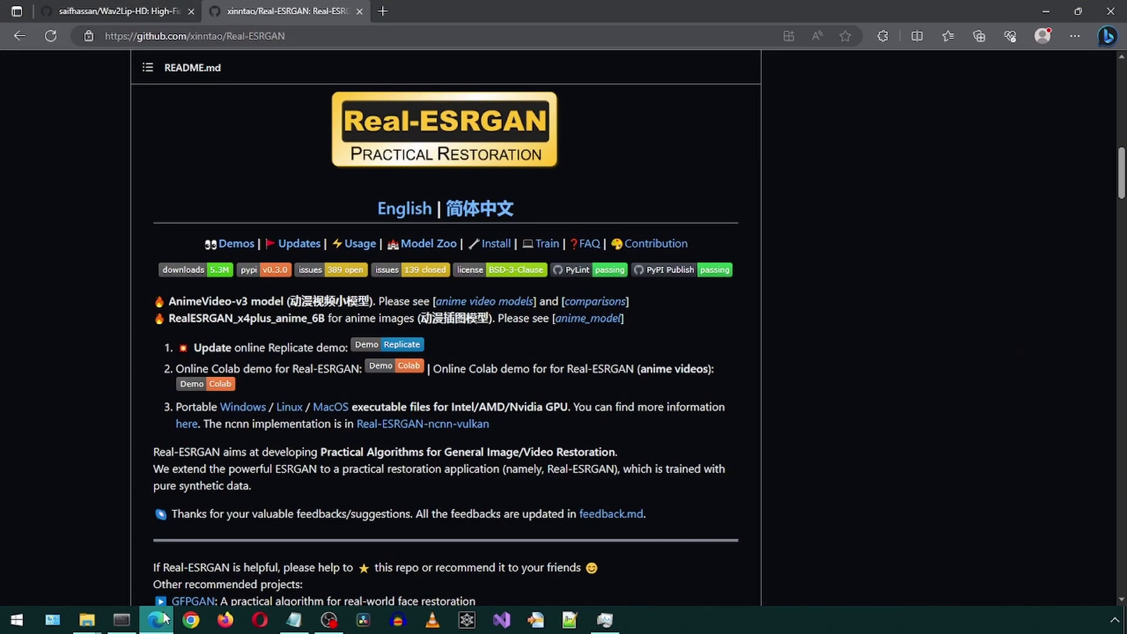
left_click(126, 11)
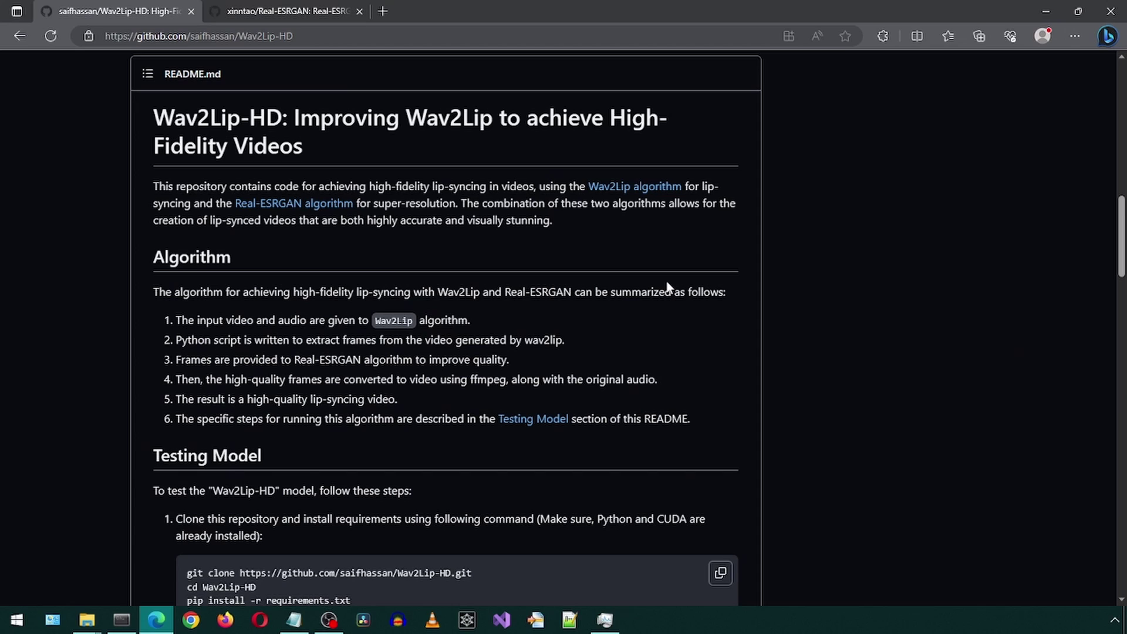
scroll(901, 303, "down", 2)
scroll(895, 304, "down", 2)
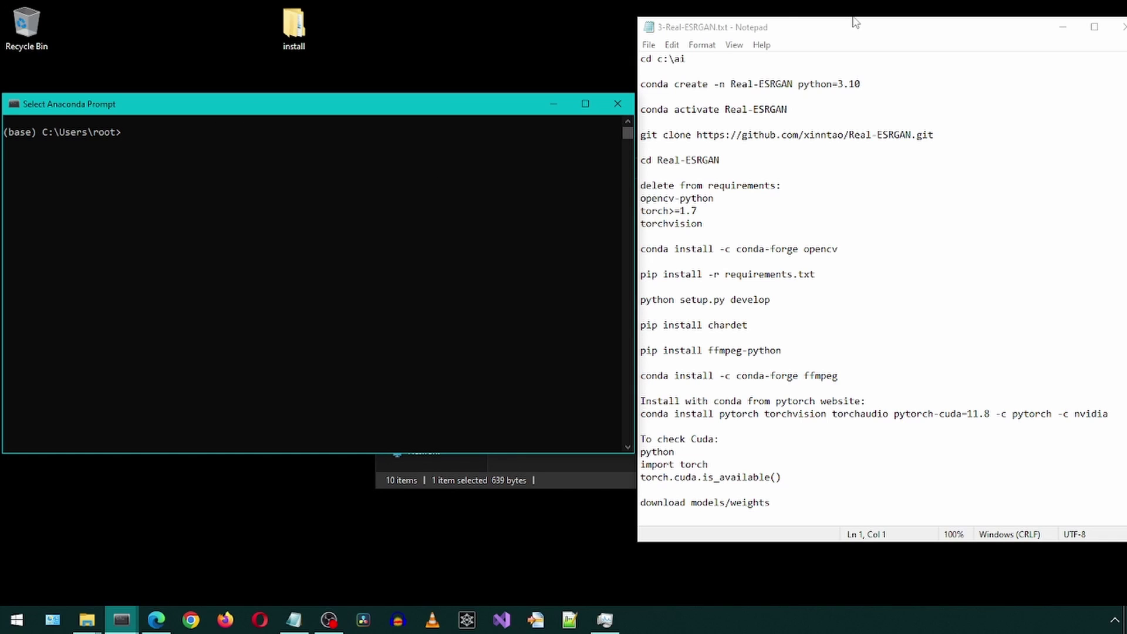
Move to c:\ai in a new prompt and create the Real-ESRGAN conda environment
left_click_drag(689, 58, 597, 43)
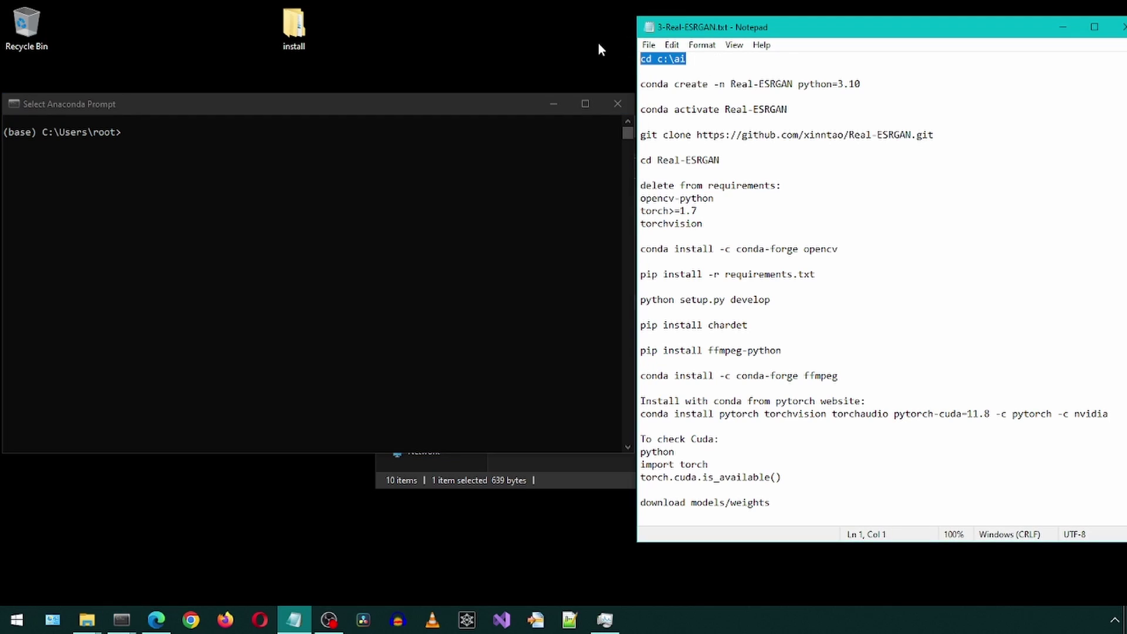
left_click(347, 175)
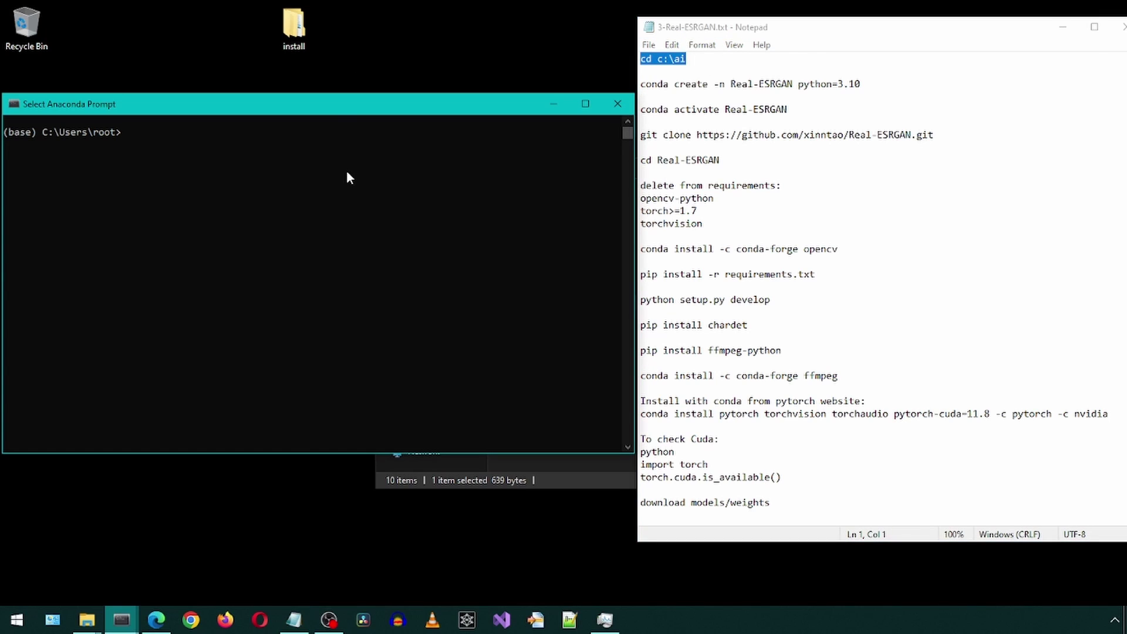
key("ctrl+v")
key("Return")
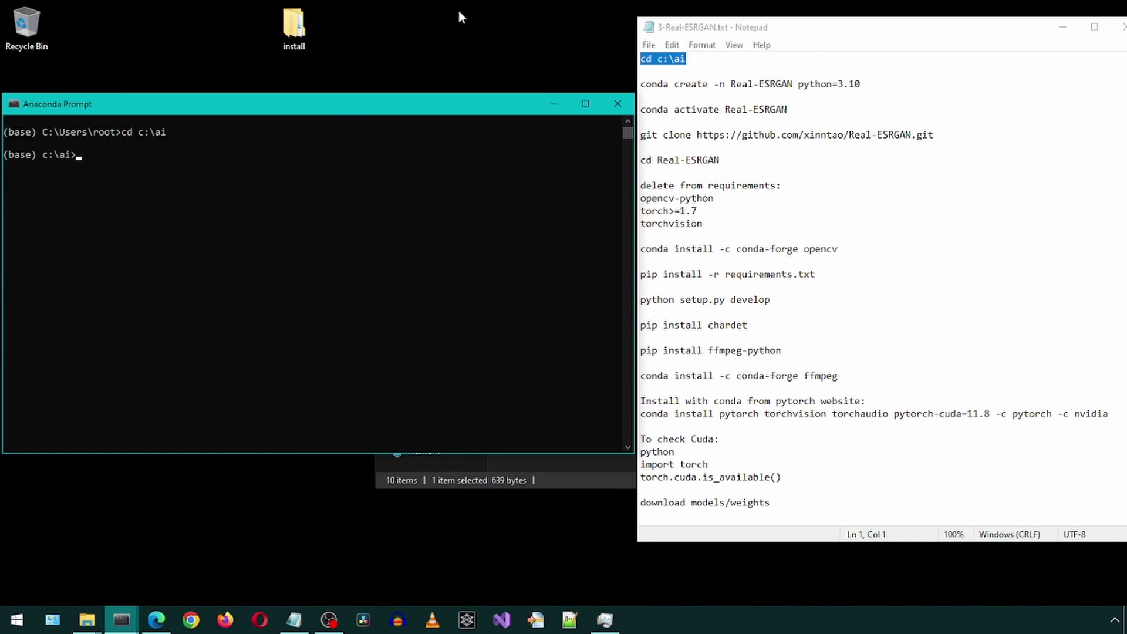
left_click_drag(880, 85, 599, 84)
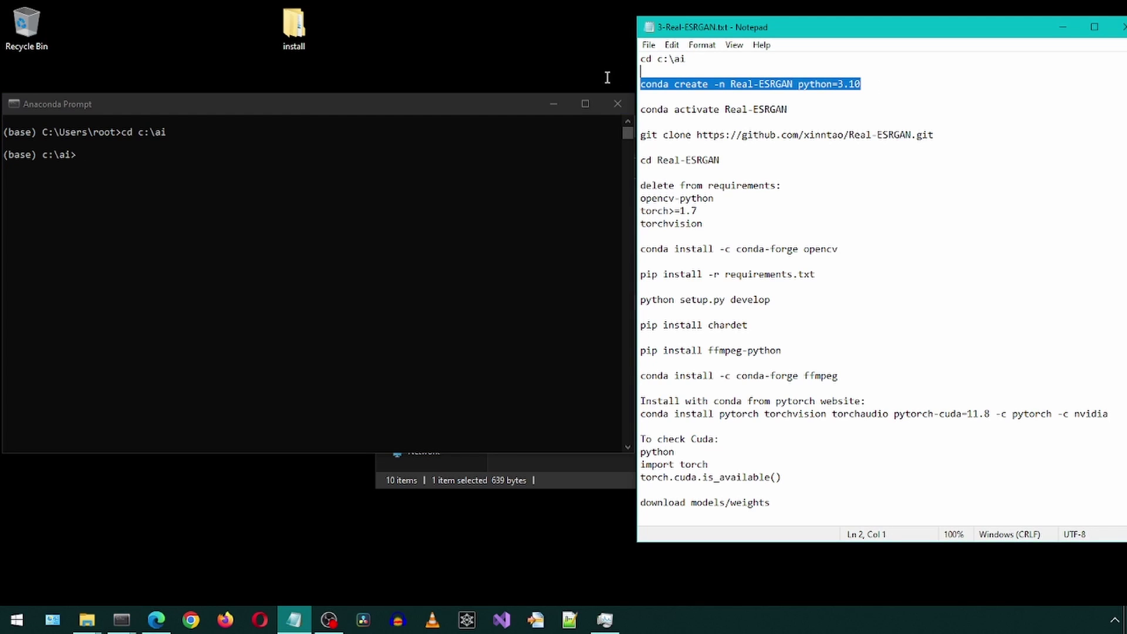
left_click(420, 131)
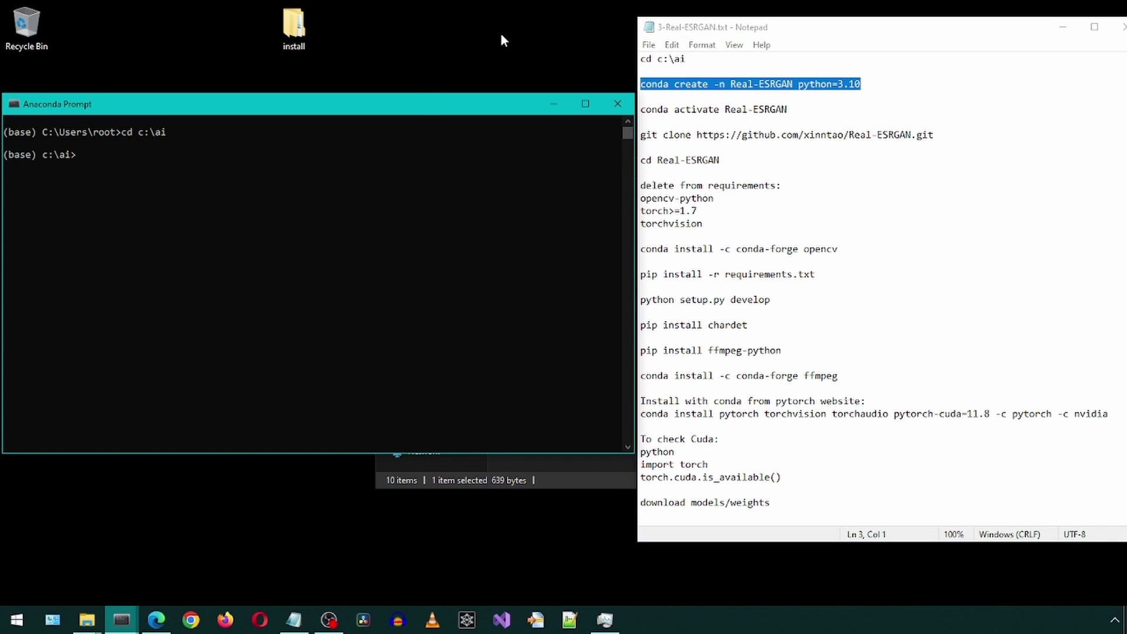
key("ctrl+v")
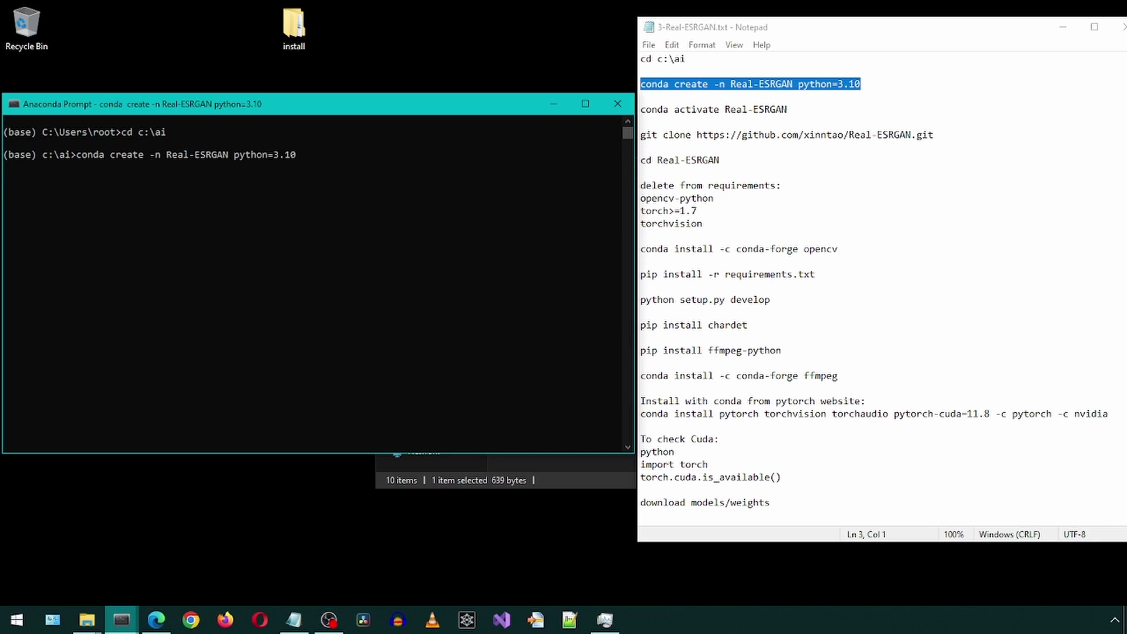
key("Return")
key("Return")
type("y")
key("Return")
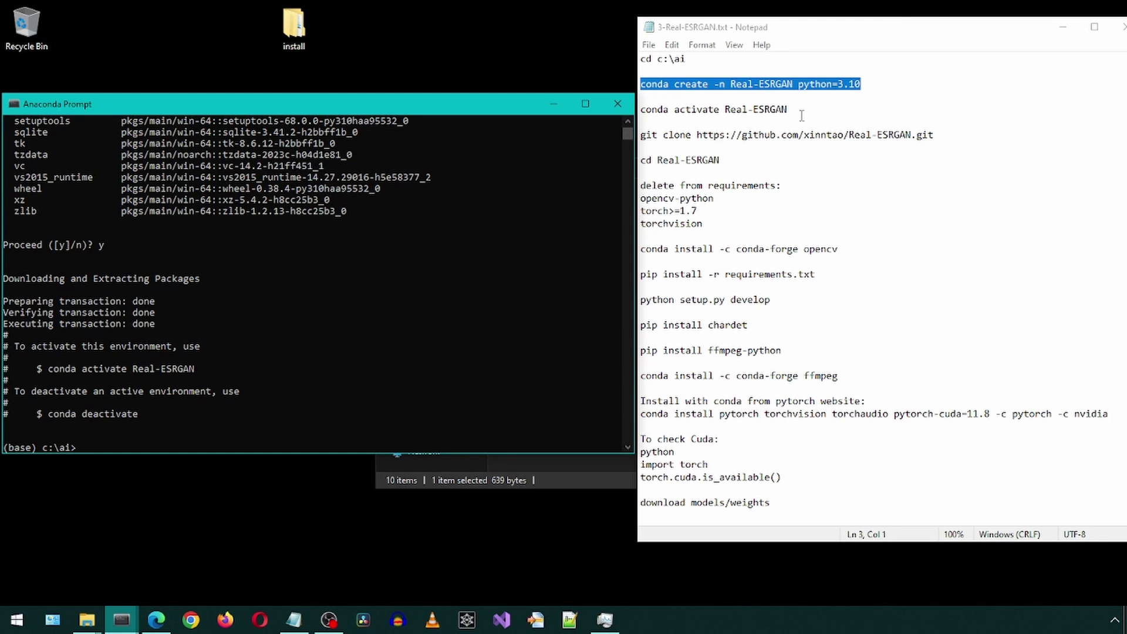
left_click_drag(788, 109, 642, 109)
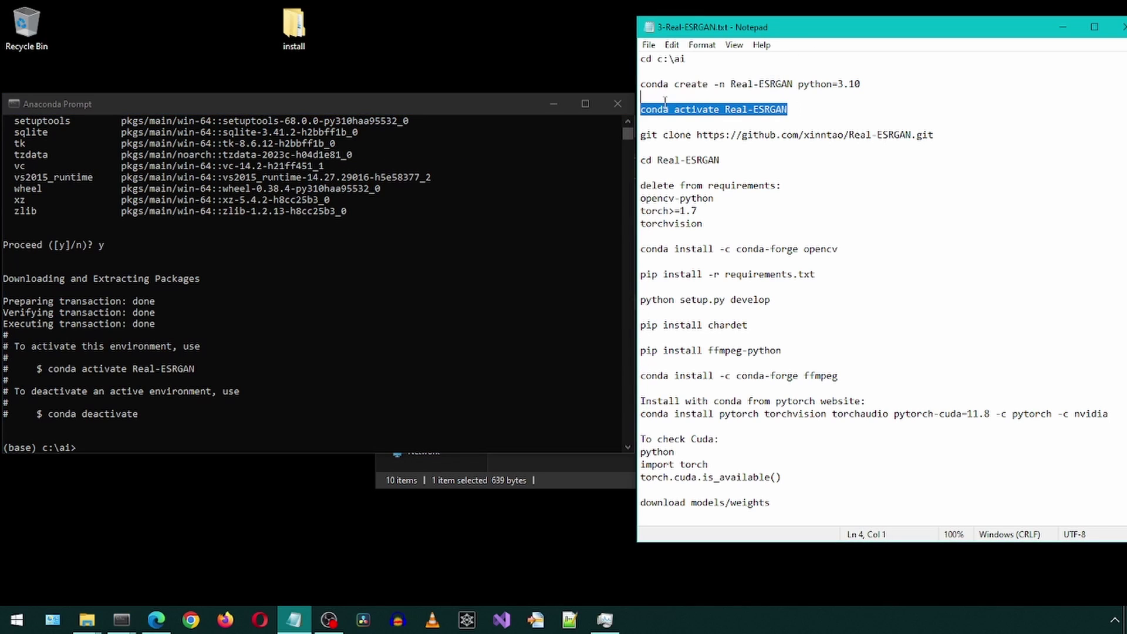
left_click(493, 203)
key("ctrl+v")
key("Return")
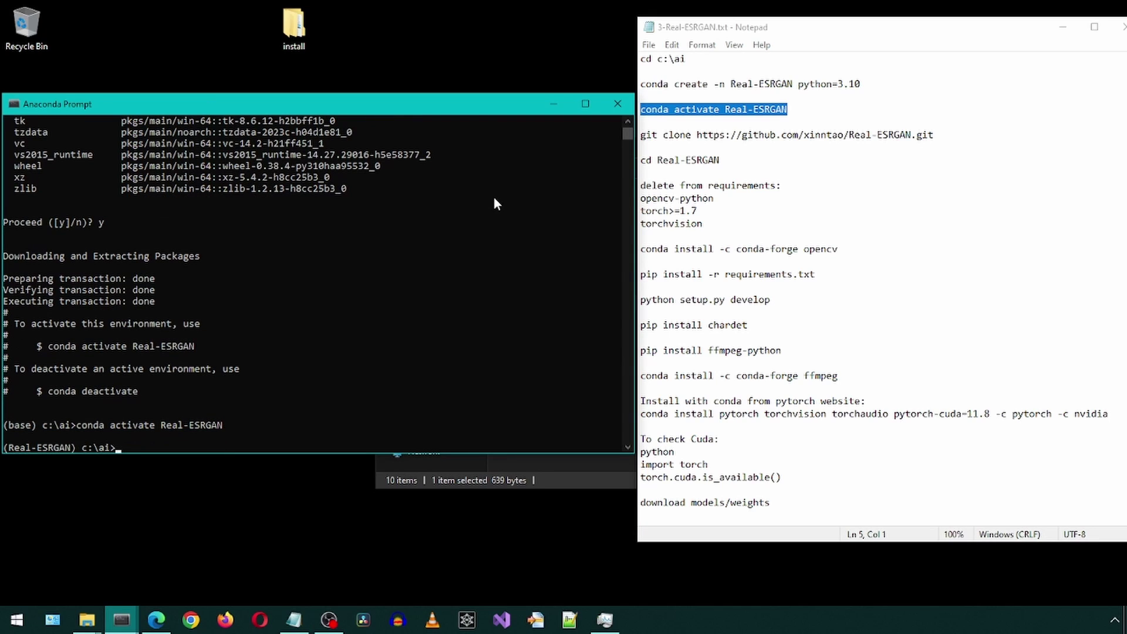
left_click_drag(935, 135, 640, 135)
key("ctrl+c")
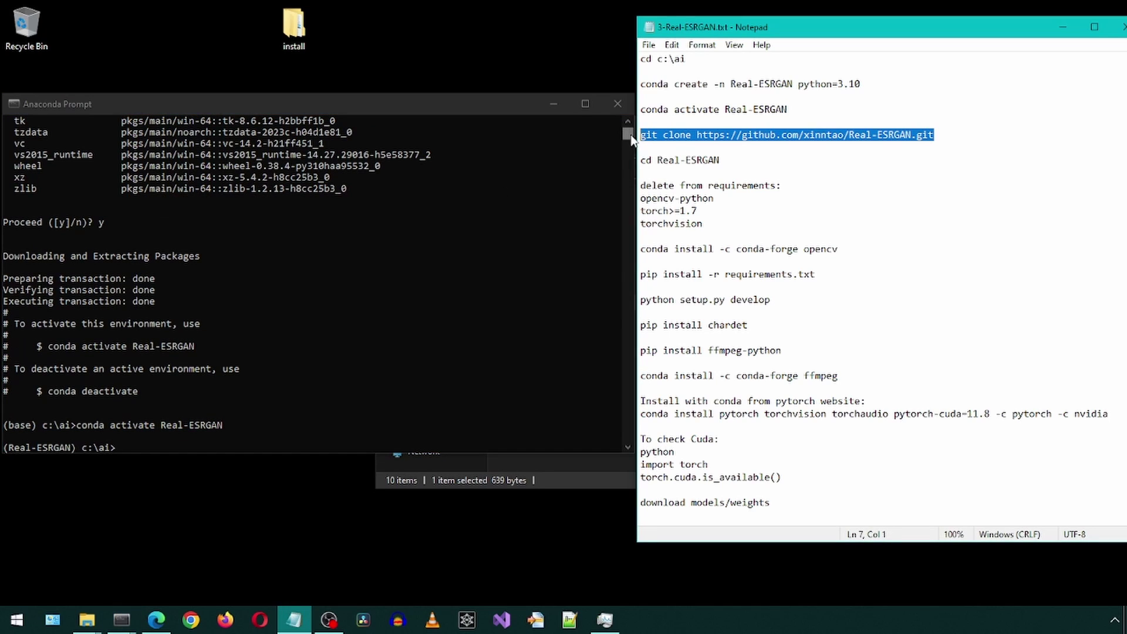
left_click(482, 128)
key("ctrl+v")
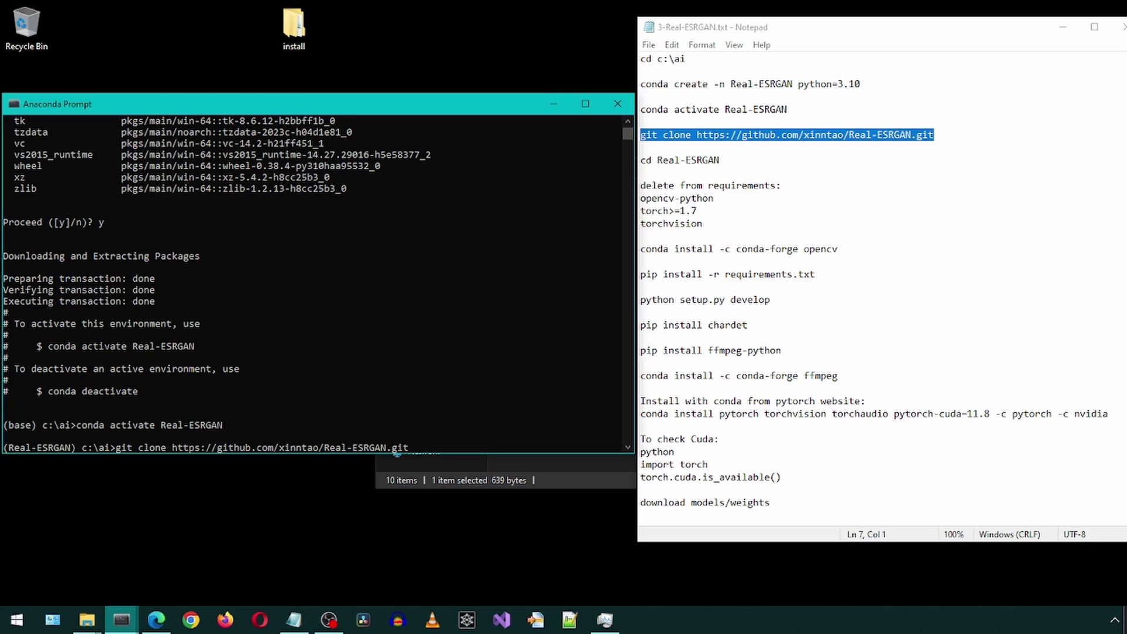
key("Return")
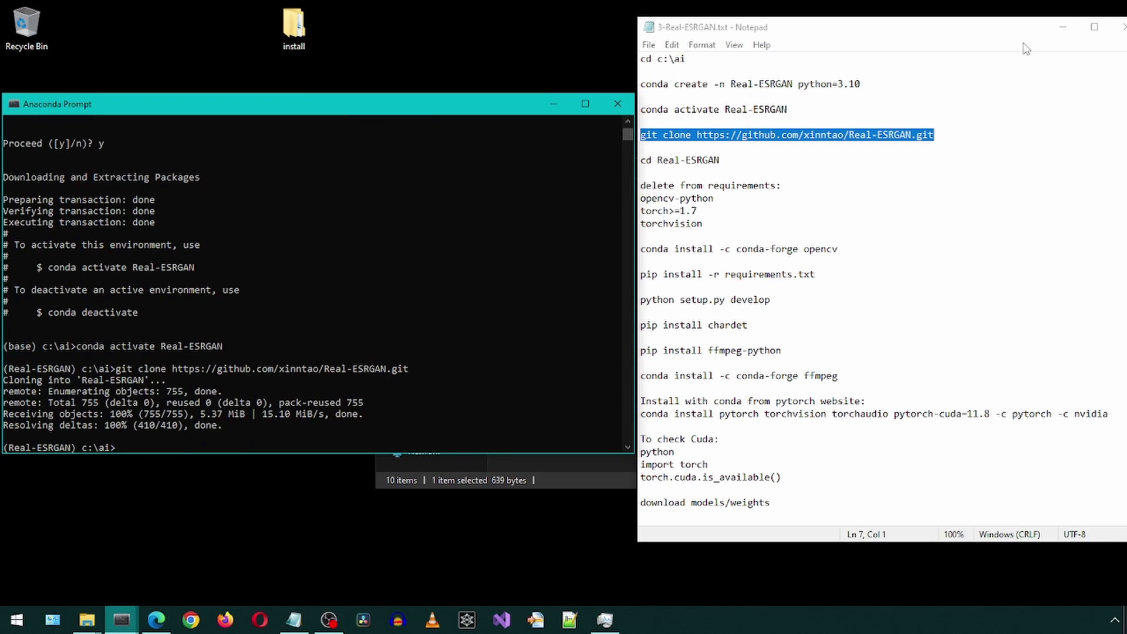
Change into the new Real-ESRGAN folder
left_click_drag(720, 160, 641, 159)
key("ctrl+c")
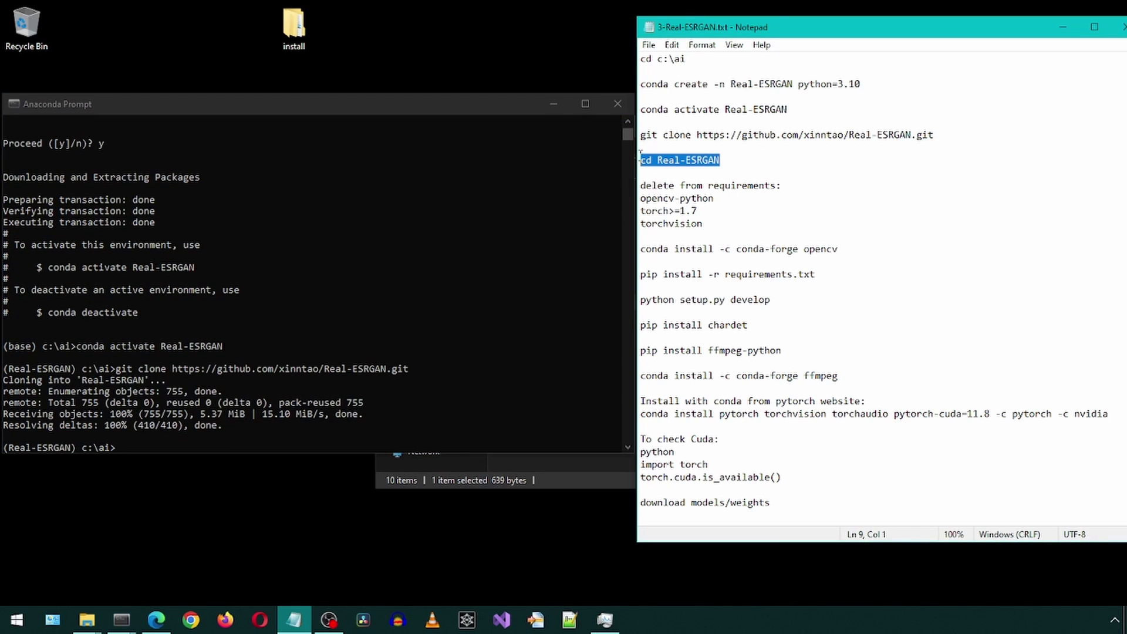
left_click(468, 201)
key("ctrl+v")
key("Return")
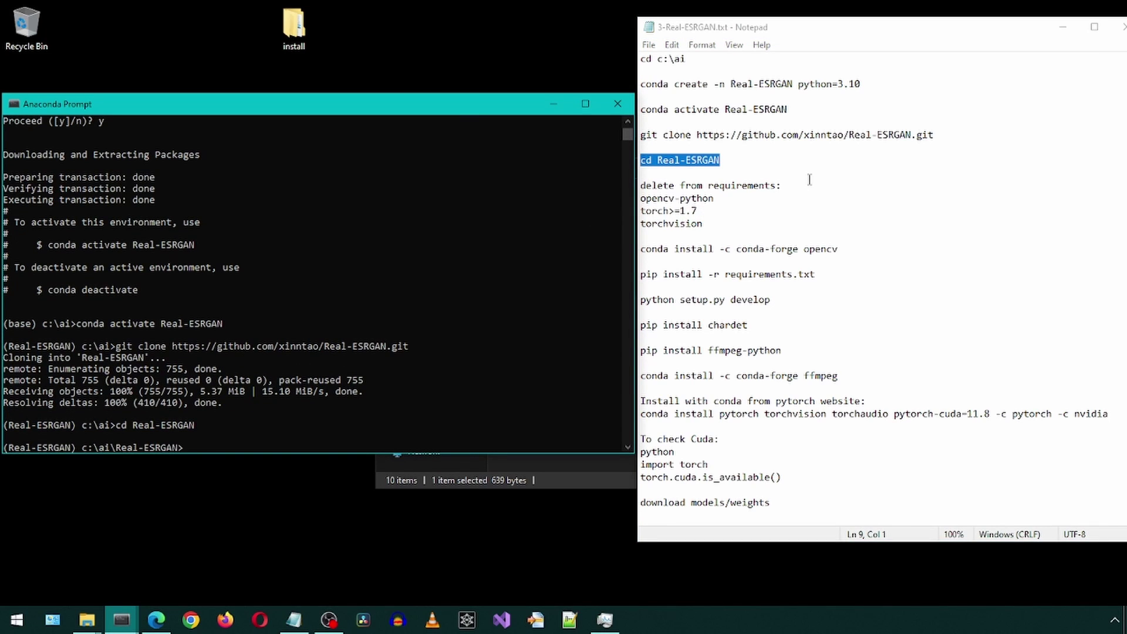
left_click_drag(640, 198, 707, 202)
left_click_drag(782, 186, 641, 185)
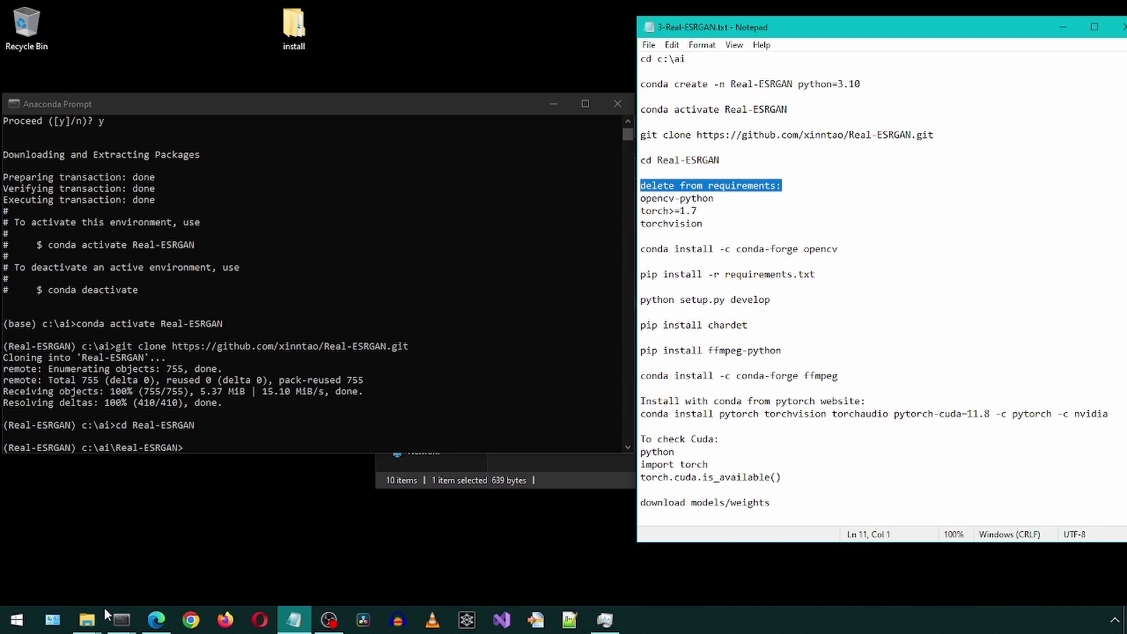
Open C:\ai\Real-ESRGAN\requirements.txt through File Explorer
right_click(87, 619)
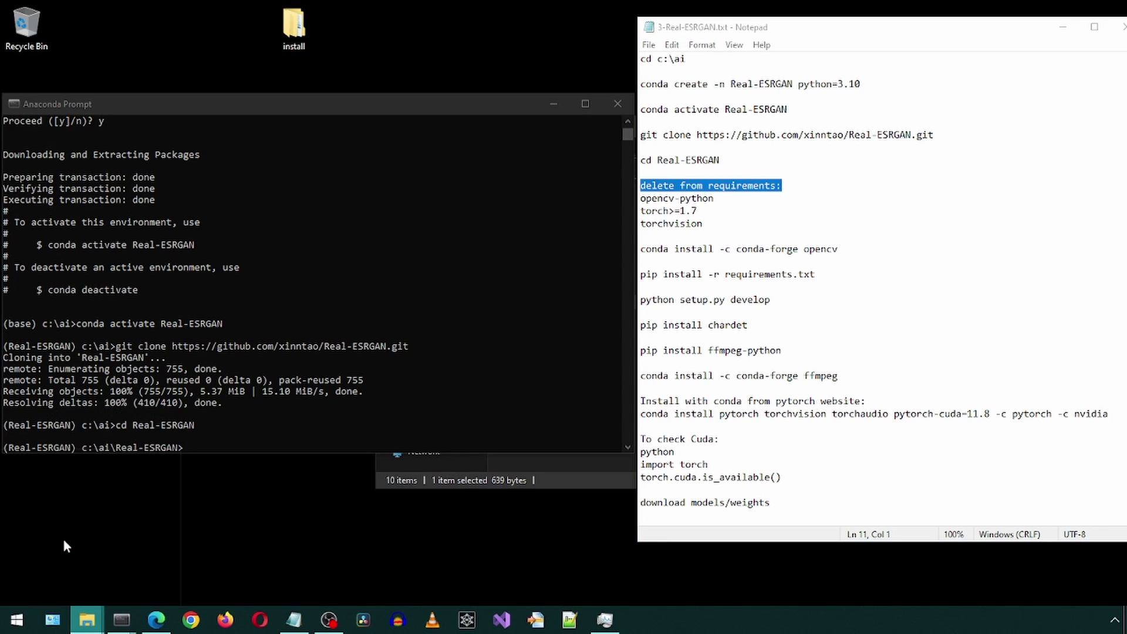
left_click(74, 379)
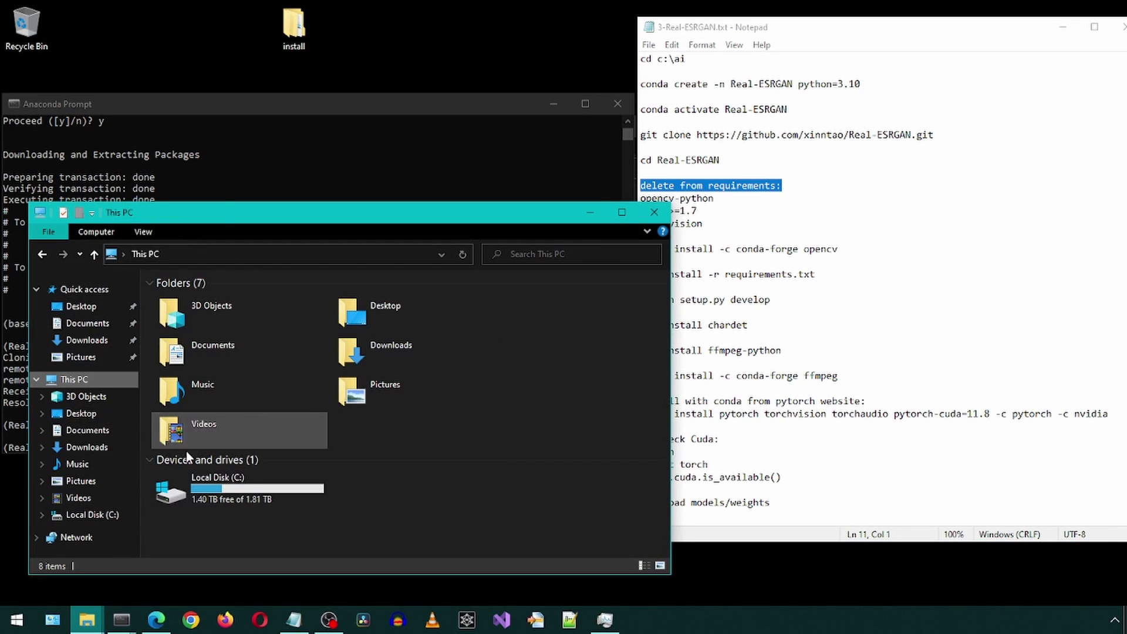
double_click(197, 476)
left_click(168, 302)
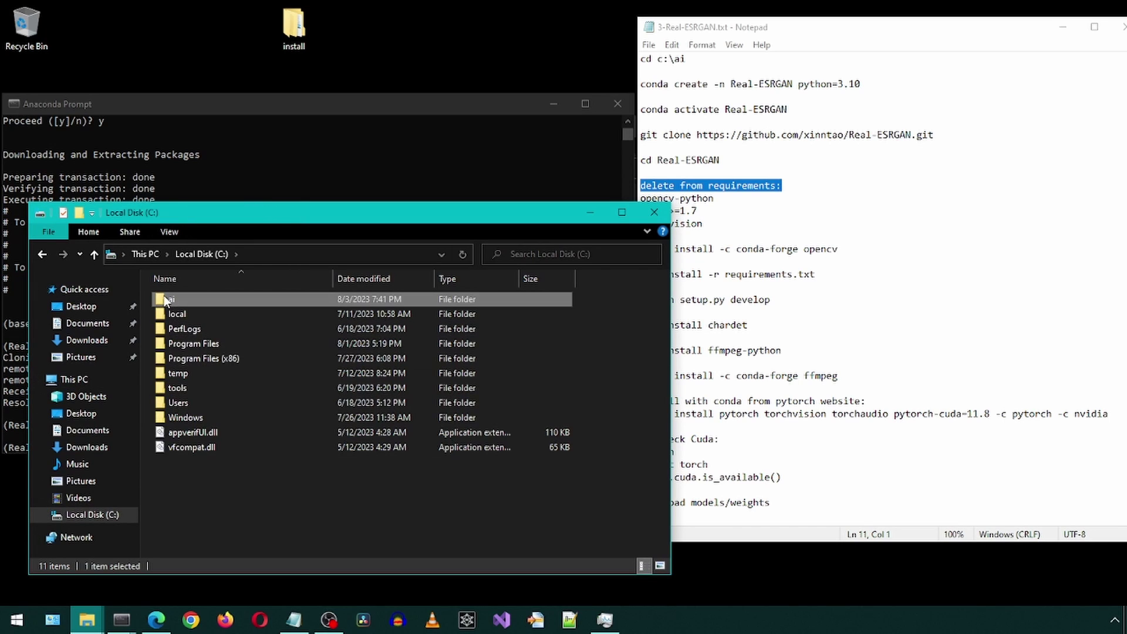
double_click(165, 301)
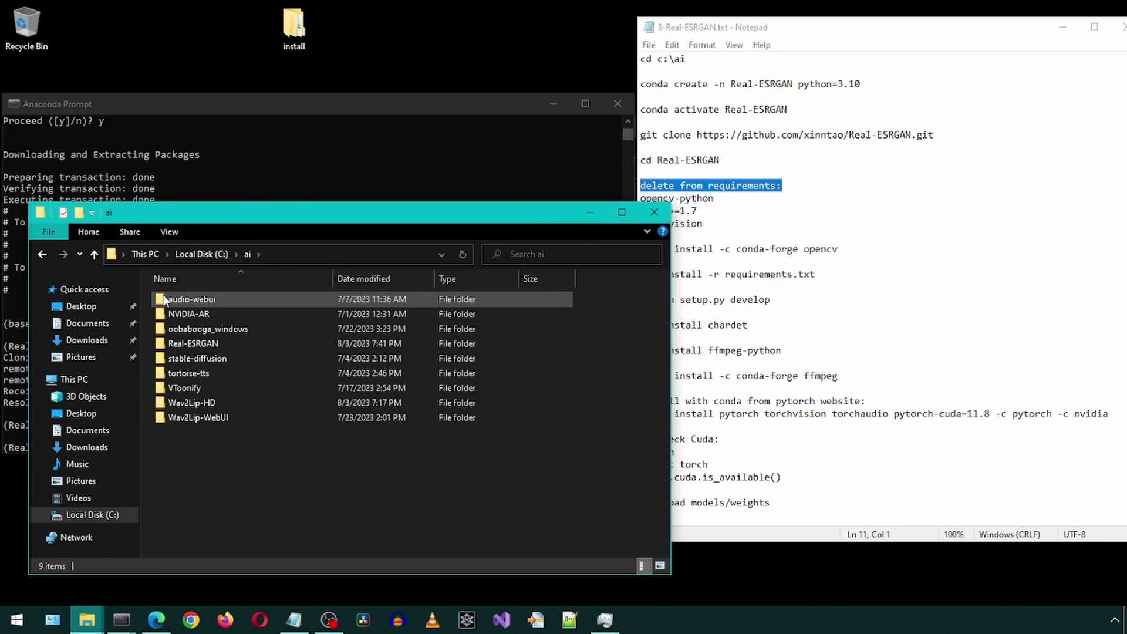
double_click(164, 346)
scroll(190, 387, "down", 3)
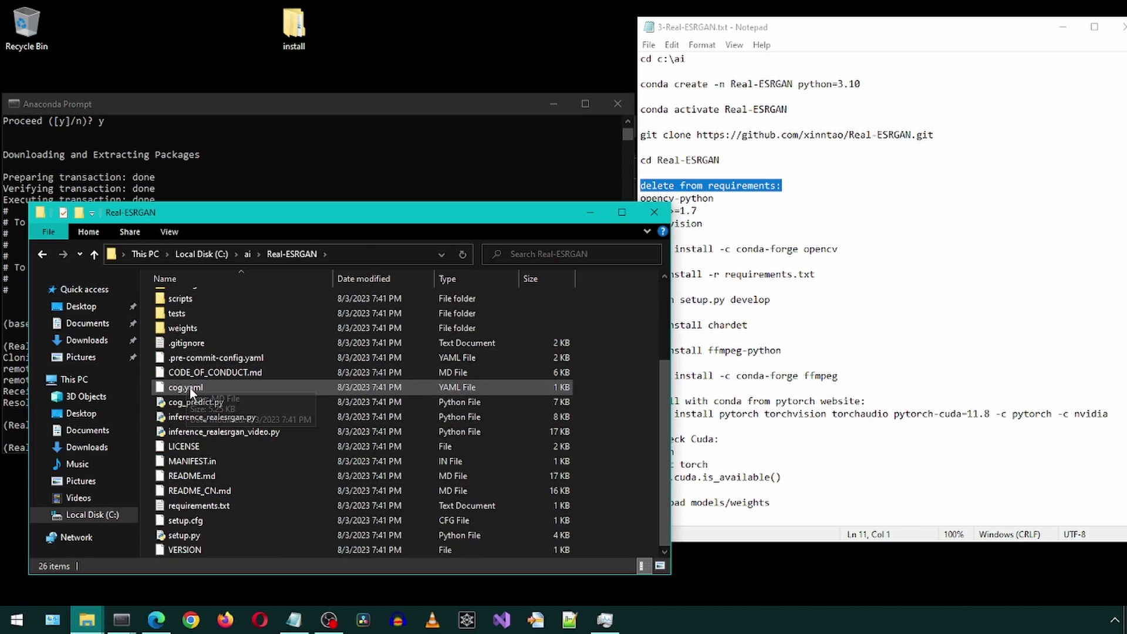
left_click(158, 508)
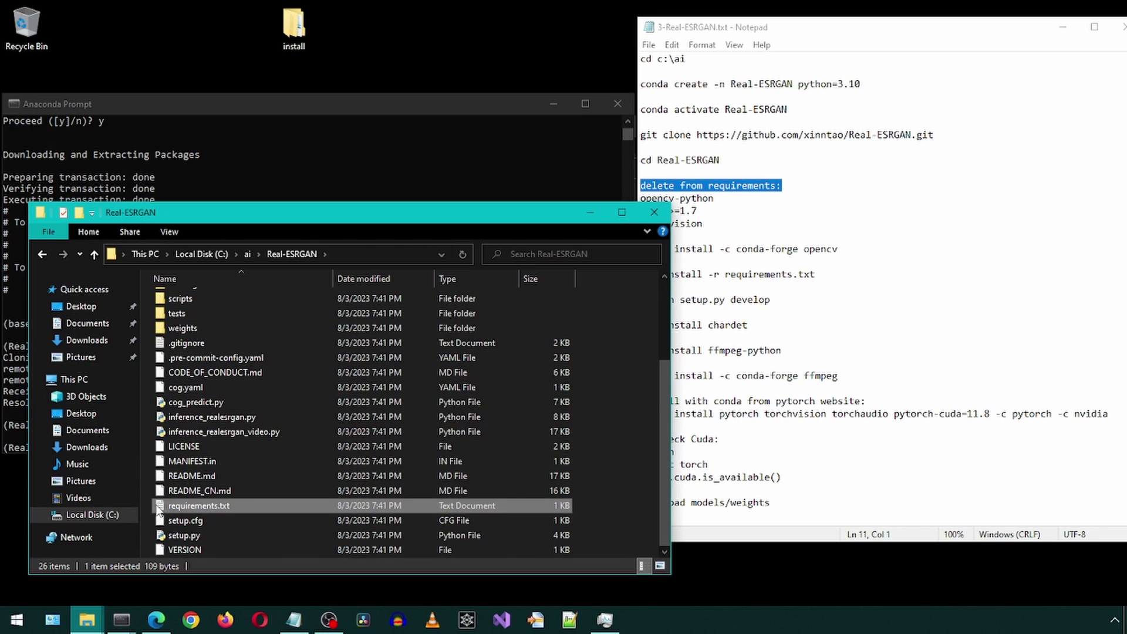
double_click(158, 507)
Delete the opencv-python, torch>=1.7 and torchvision lines and save
mouse_move(1029, 25)
left_mouse_down()
mouse_move(1005, 41)
mouse_move(427, 60)
left_mouse_up()
left_click(696, 32)
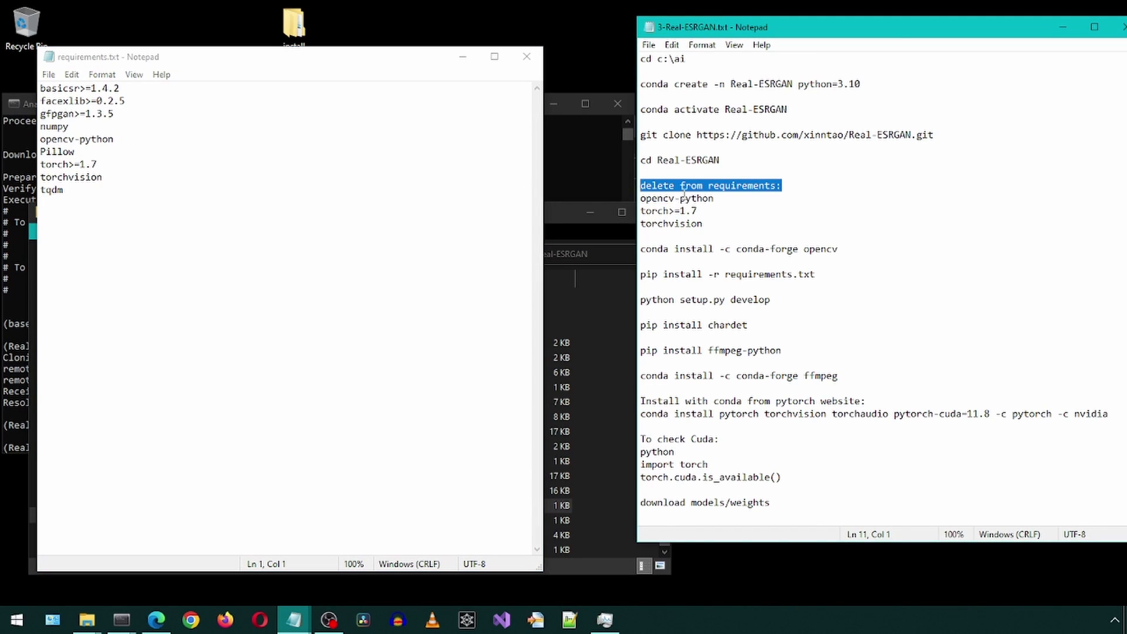
left_click_drag(113, 138, 40, 139)
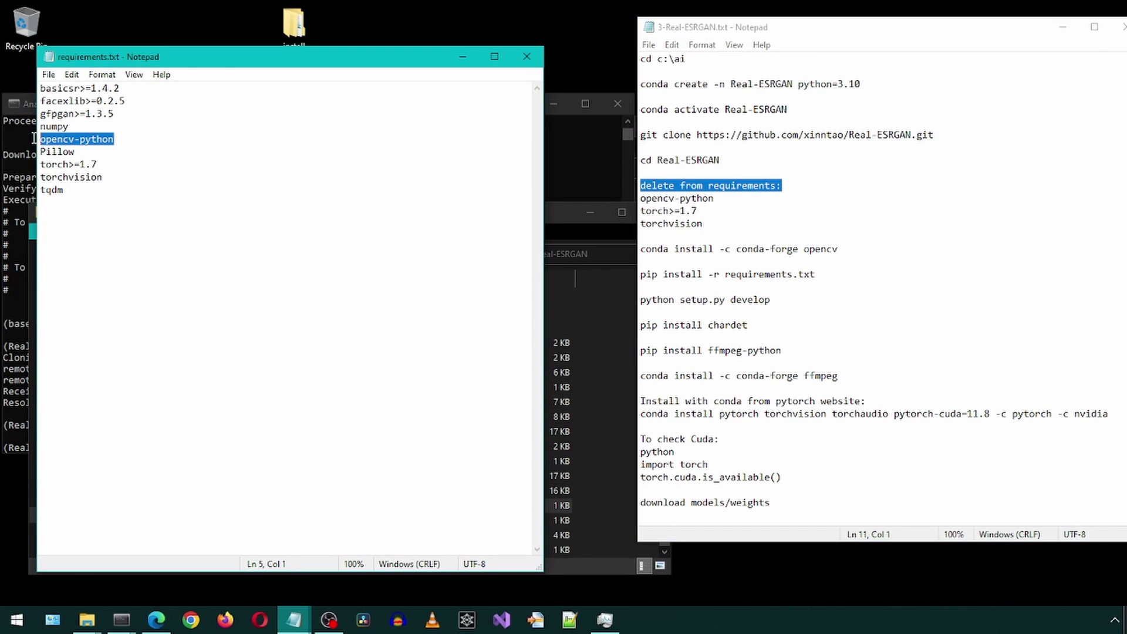
key("Delete")
key("Delete")
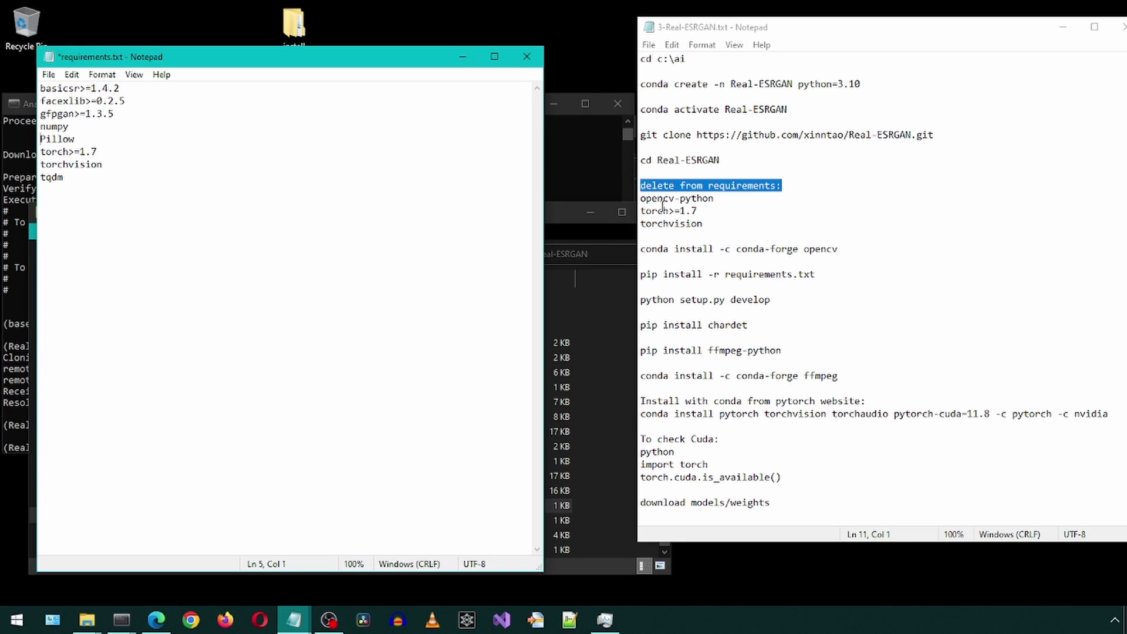
left_click_drag(113, 165, 36, 146)
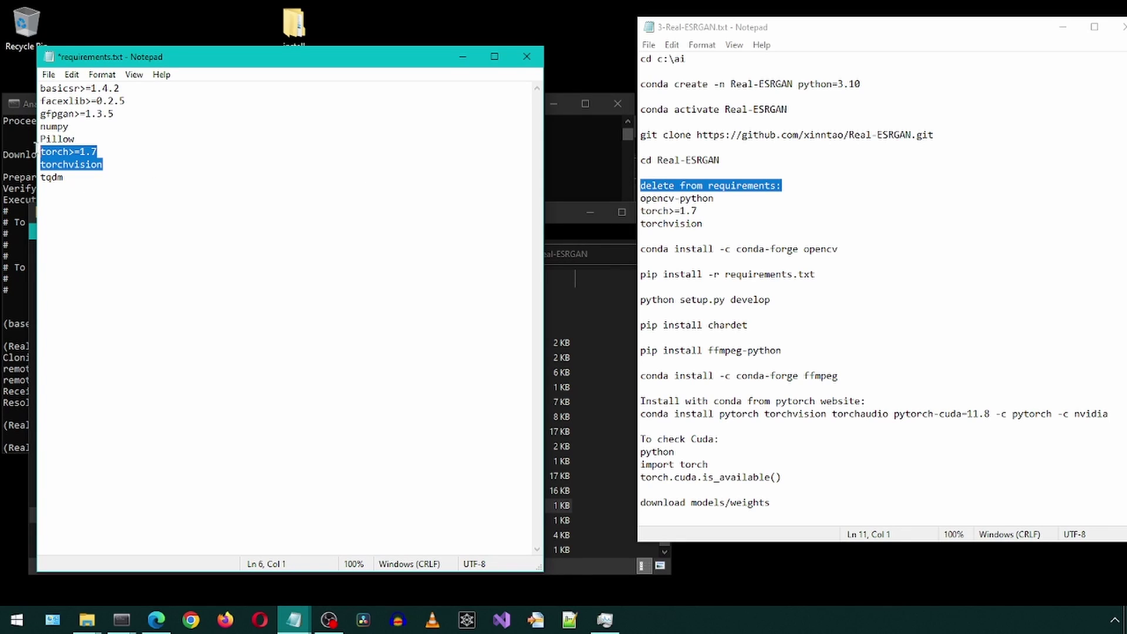
key("Delete")
key("Delete")
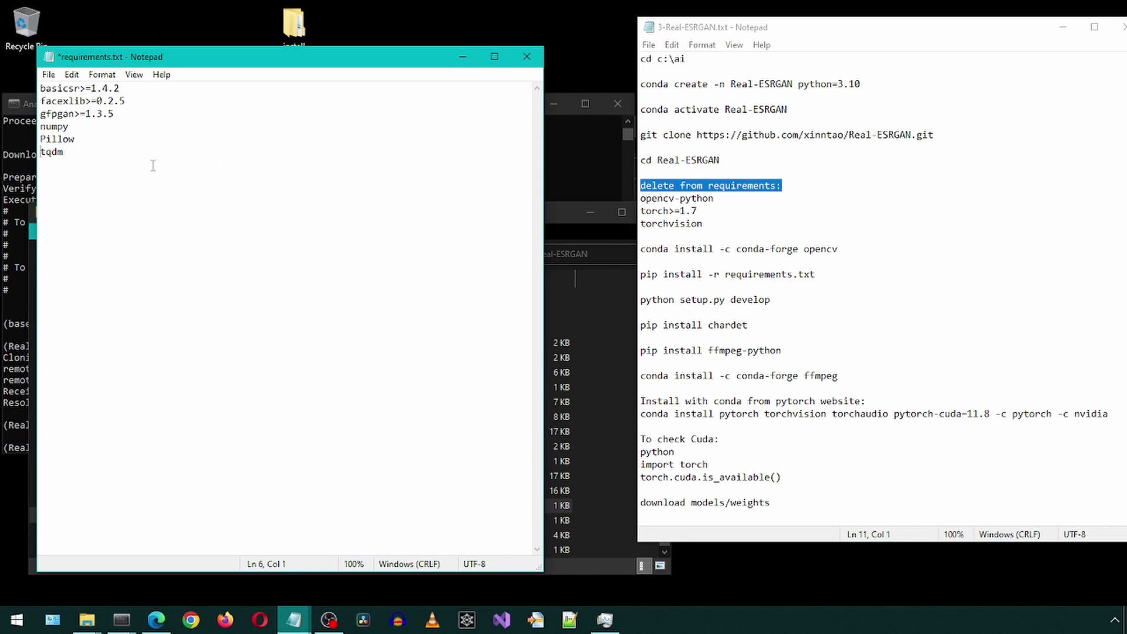
key("ctrl+s")
left_click(526, 56)
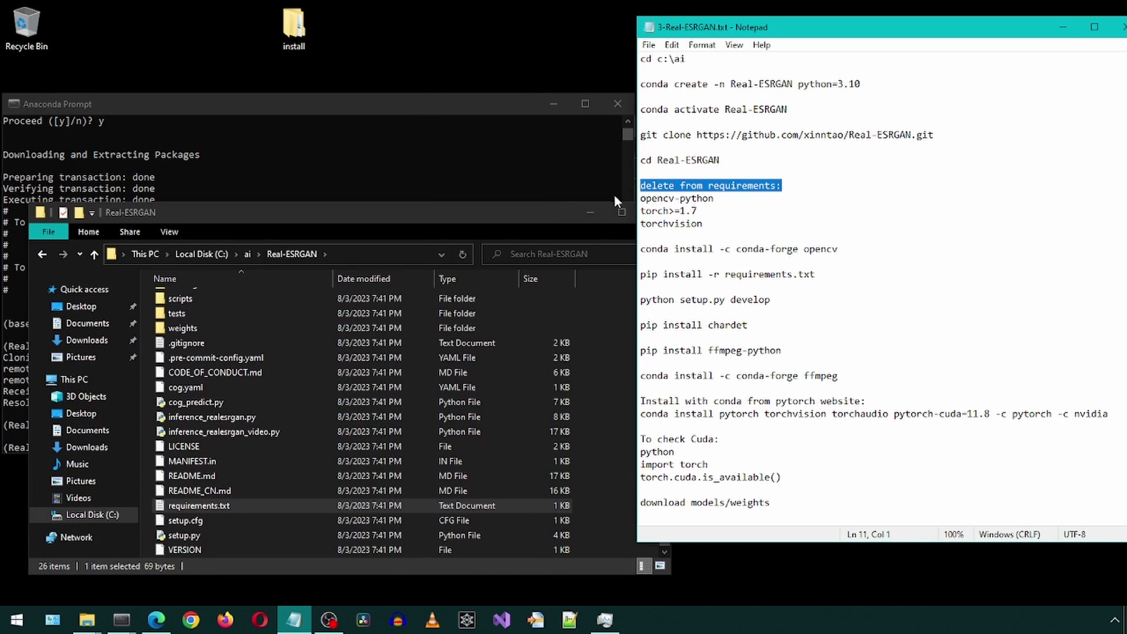
Install OpenCV from conda-forge into the Real-ESRGAN environment
left_click(586, 218)
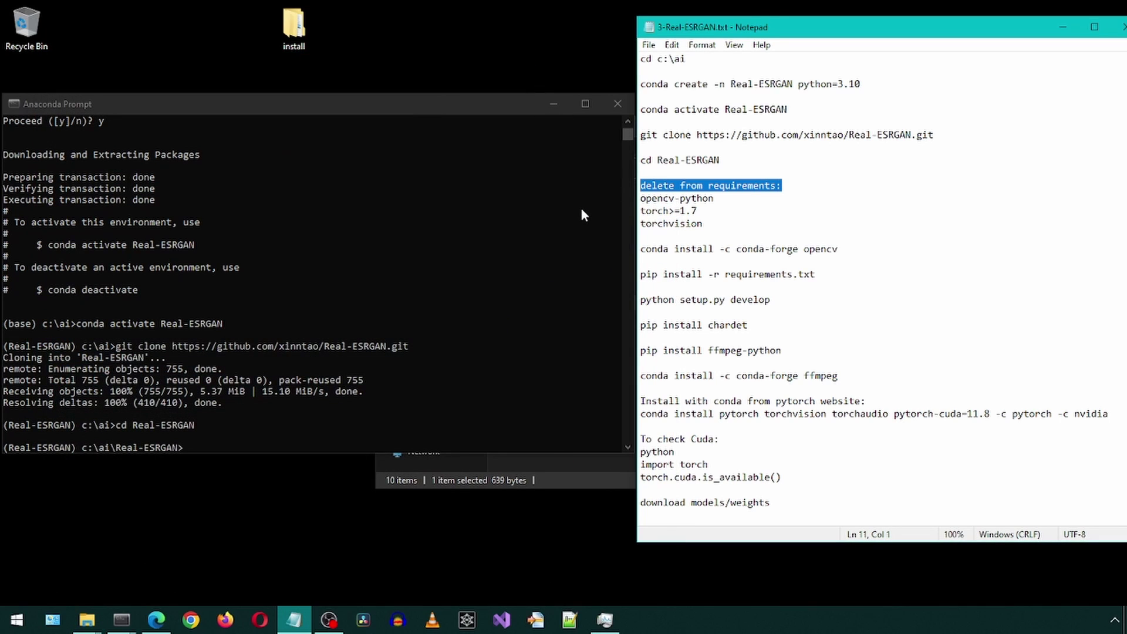
left_click_drag(846, 250, 629, 247)
key("ctrl+c")
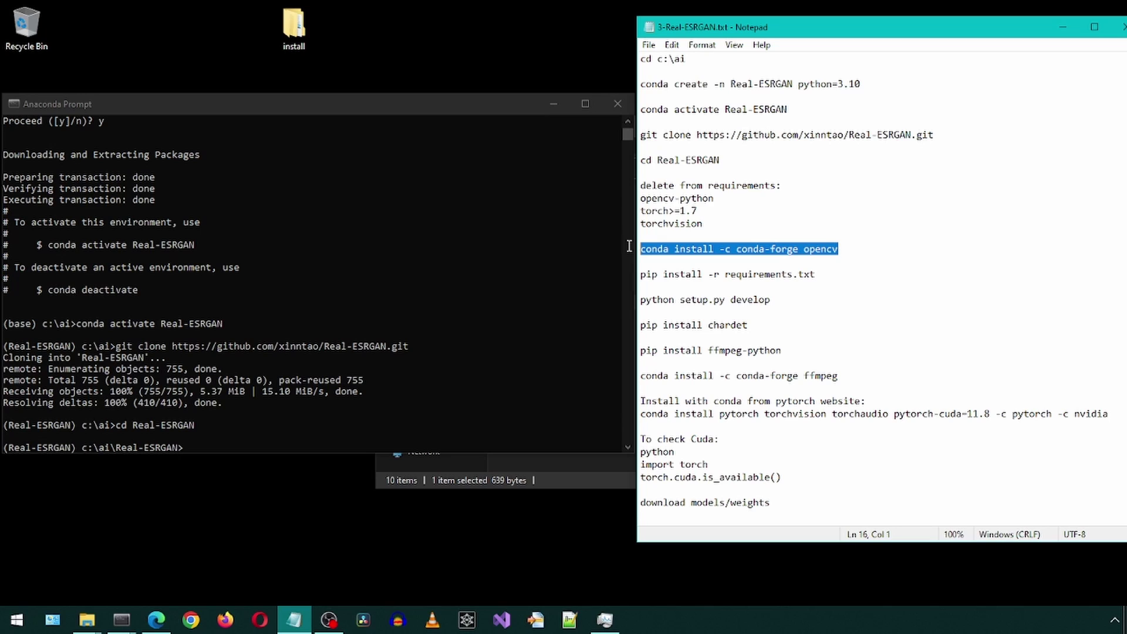
left_click(306, 123)
key("ctrl+v")
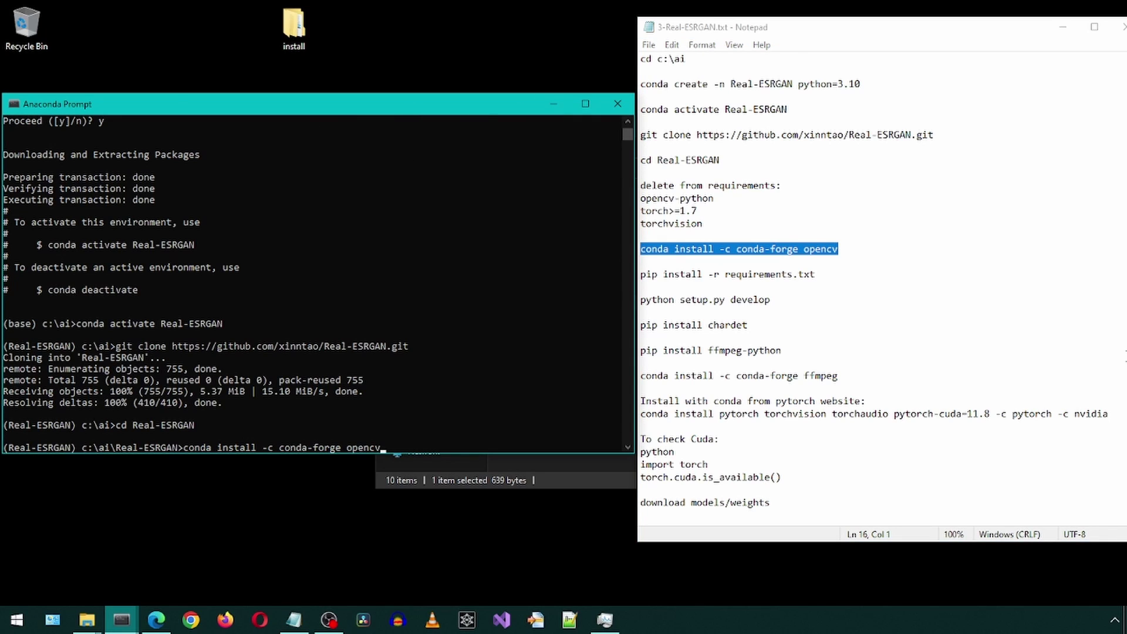
key("Return")
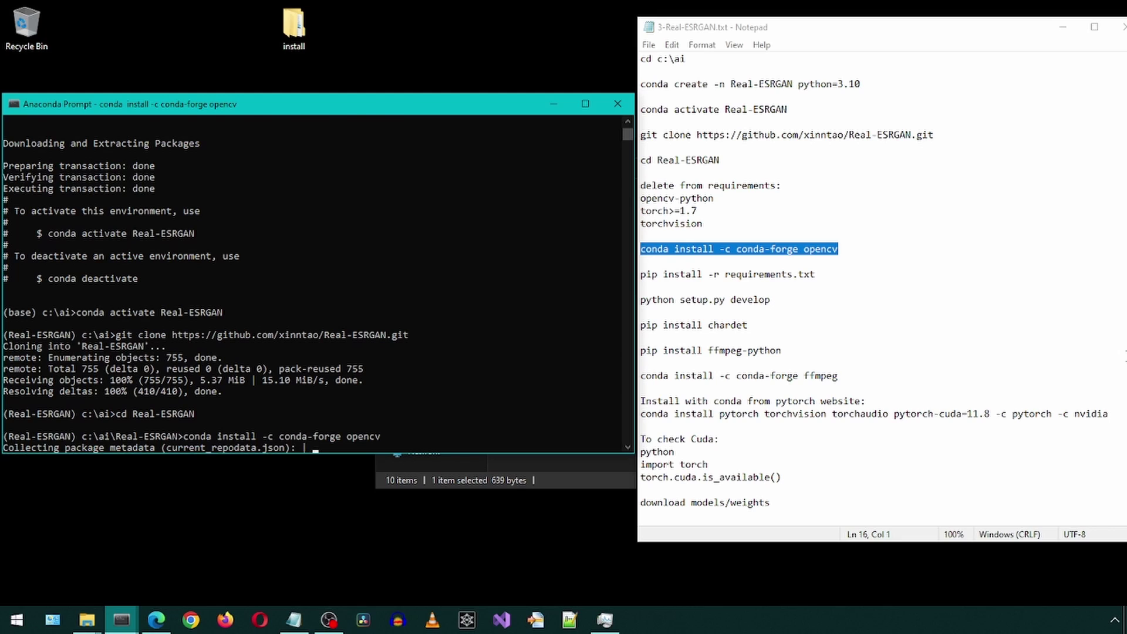
Install the trimmed requirements with 'pip install -r requirements.txt'
left_click_drag(839, 275, 631, 282)
left_click(363, 247)
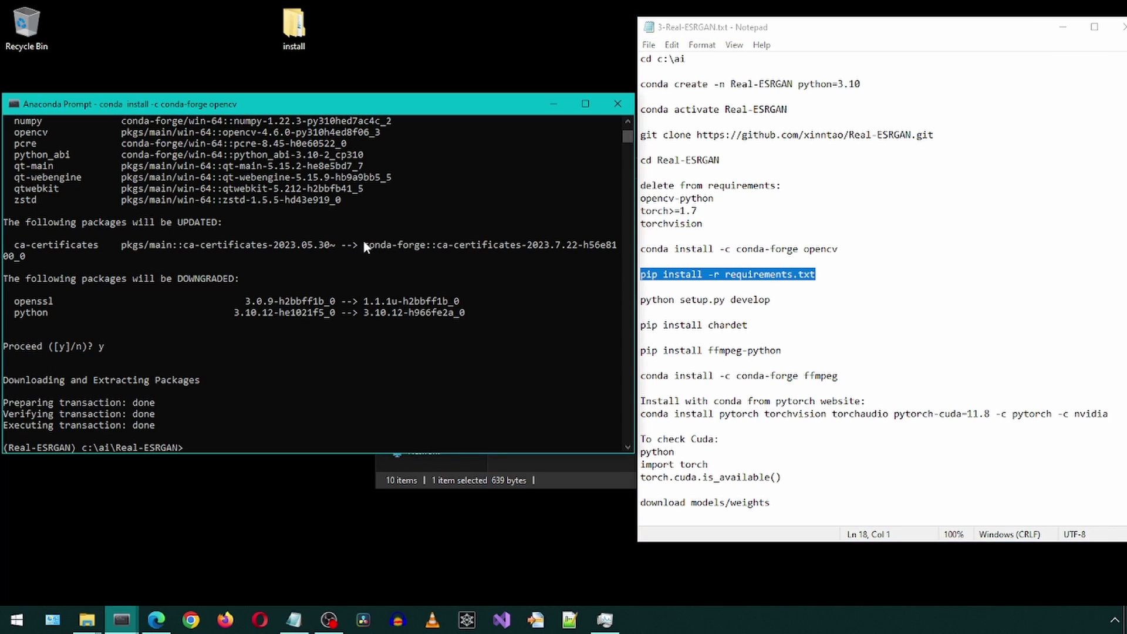
type("pip install -r requirements.txt")
key("Return")
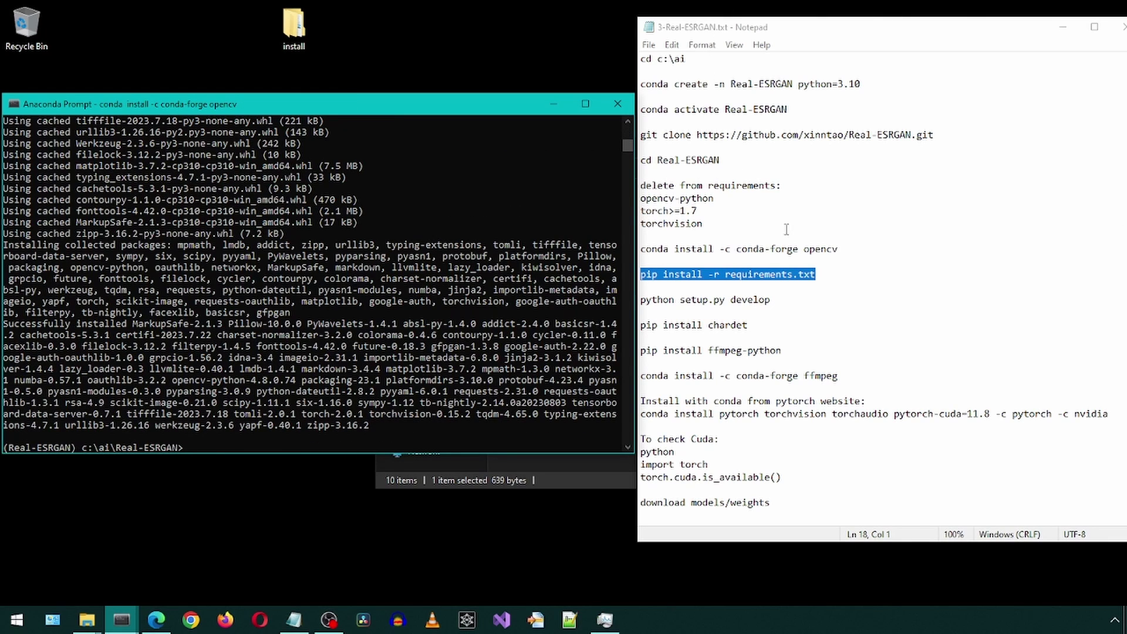
mouse_move(780, 300)
left_mouse_down()
mouse_move(614, 314)
mouse_move(610, 302)
left_mouse_up()
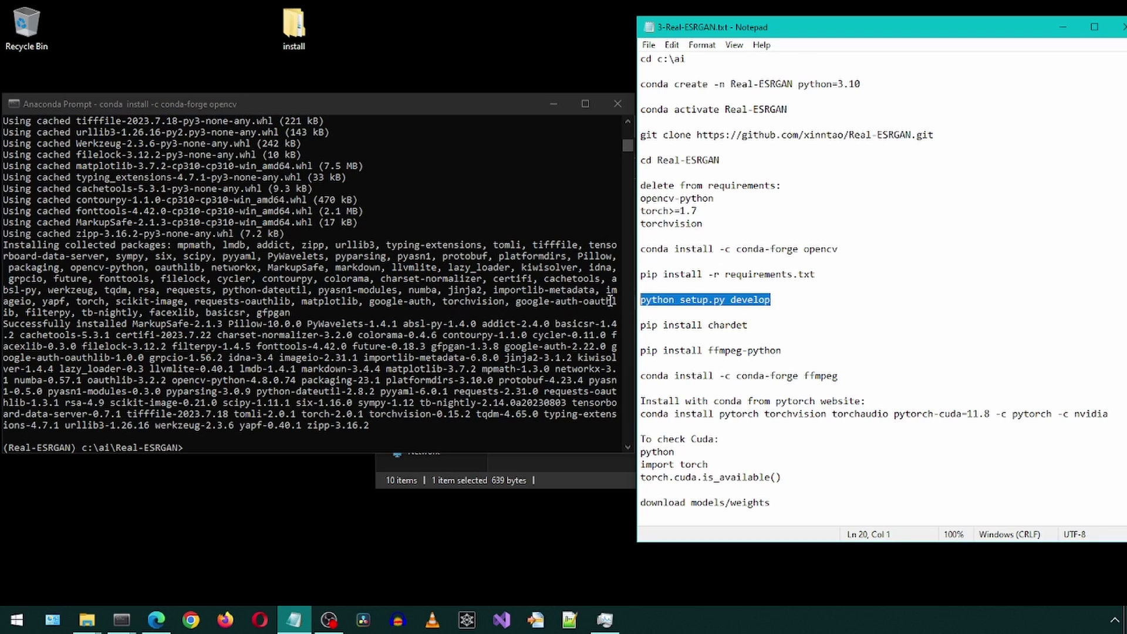
Run the Real-ESRGAN setup.py develop command, then install chardet
left_click(494, 303)
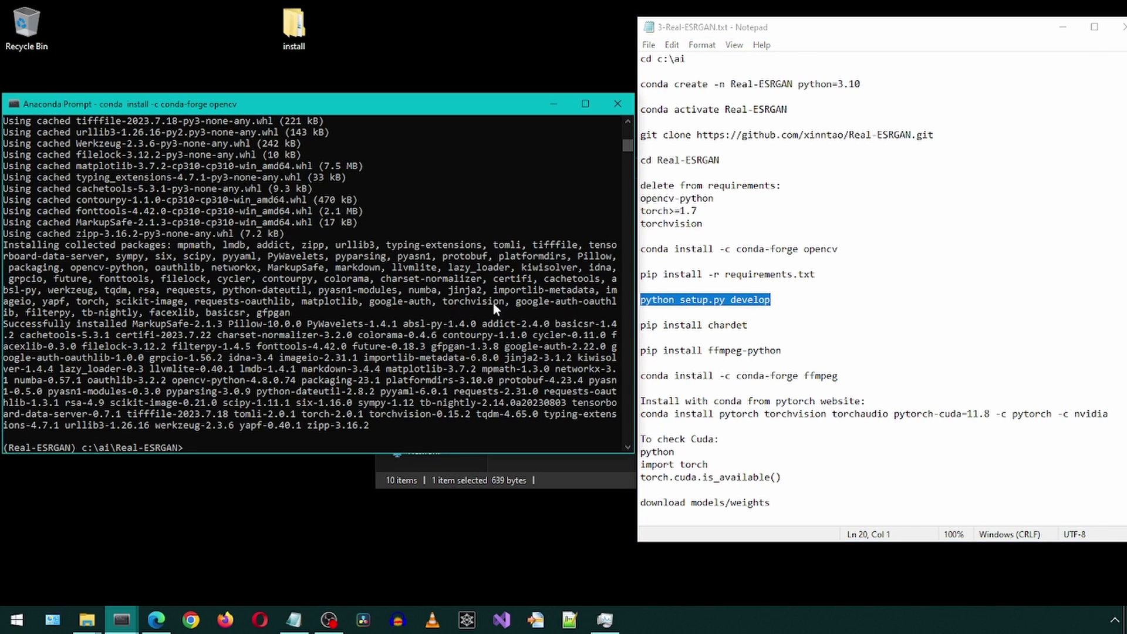
type("python setup.py develop")
key("Return")
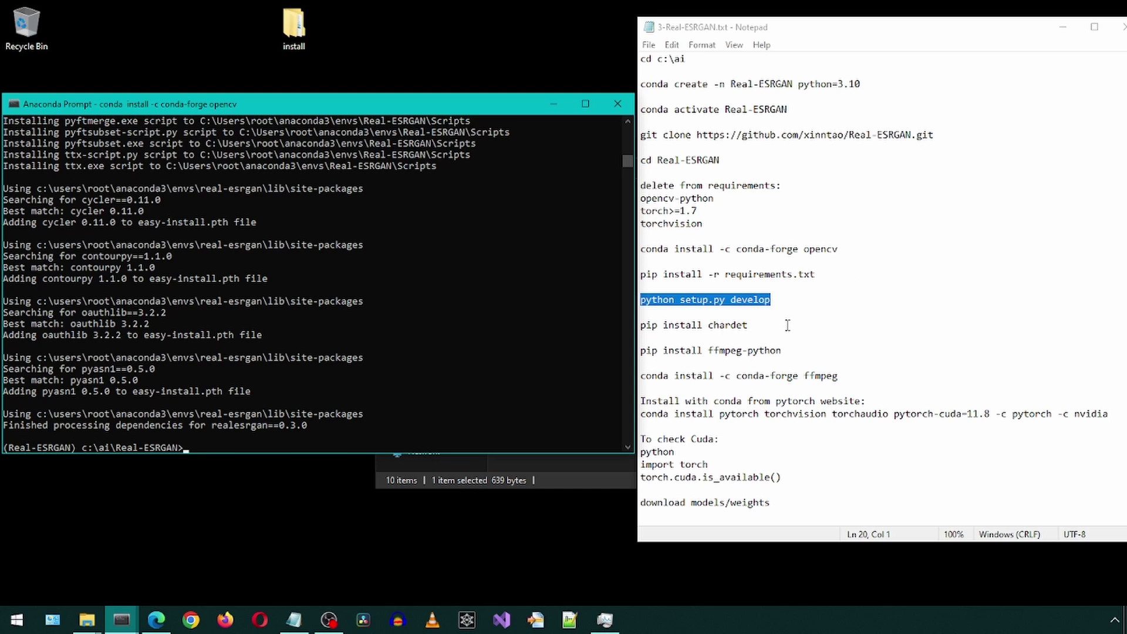
left_click_drag(788, 325, 628, 329)
right_click(533, 335)
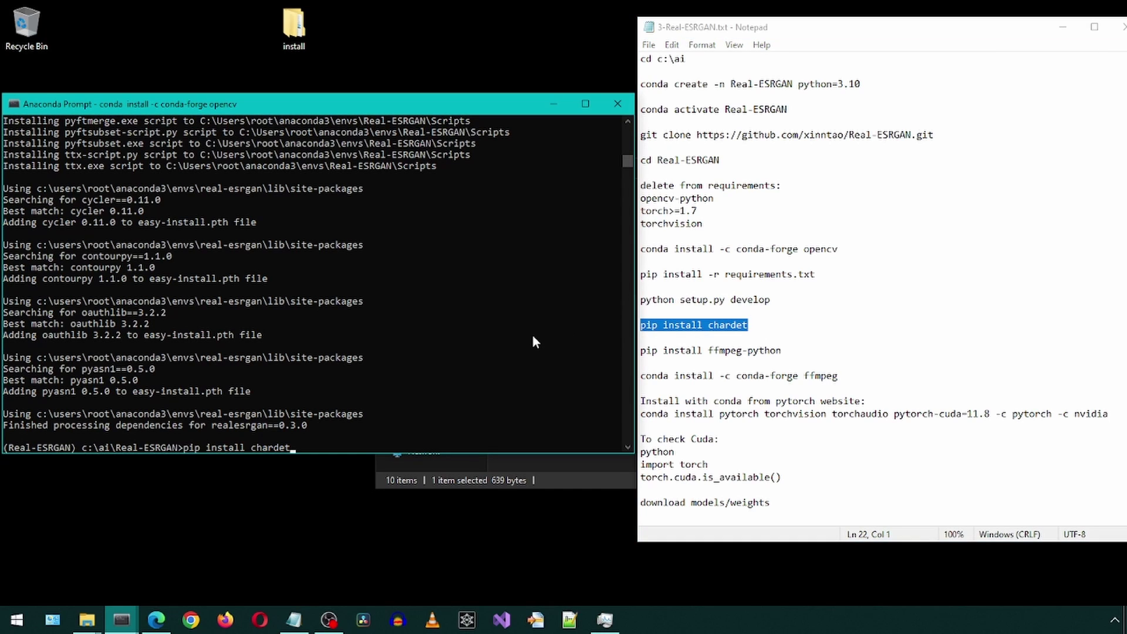
key("Return")
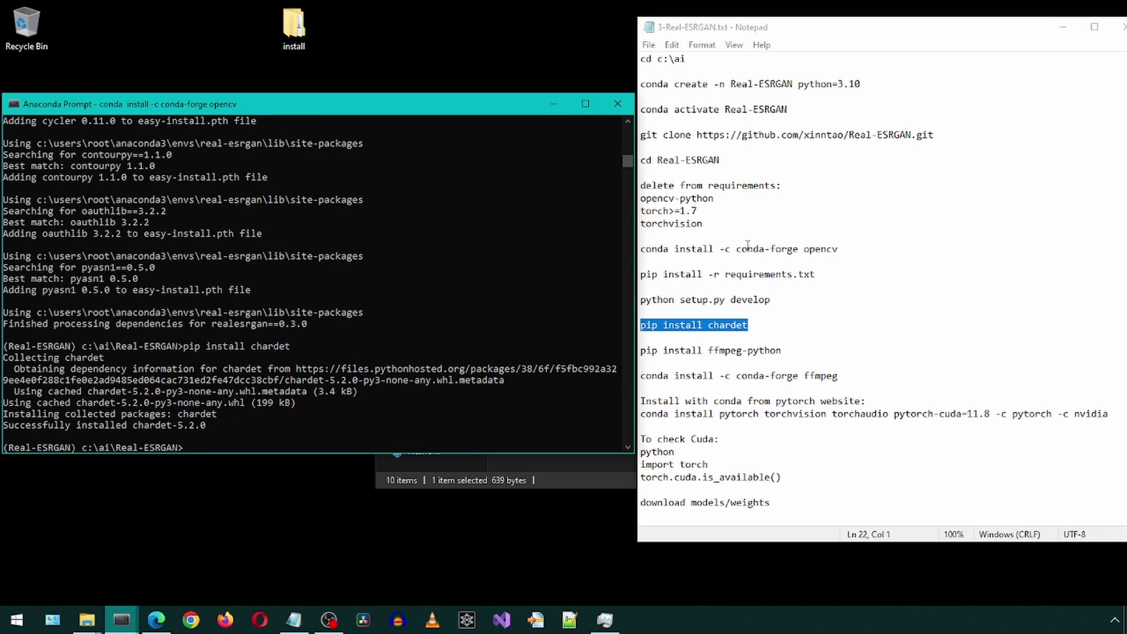
Install ffmpeg-python, then install ffmpeg from conda-forge
left_click_drag(796, 351, 630, 353)
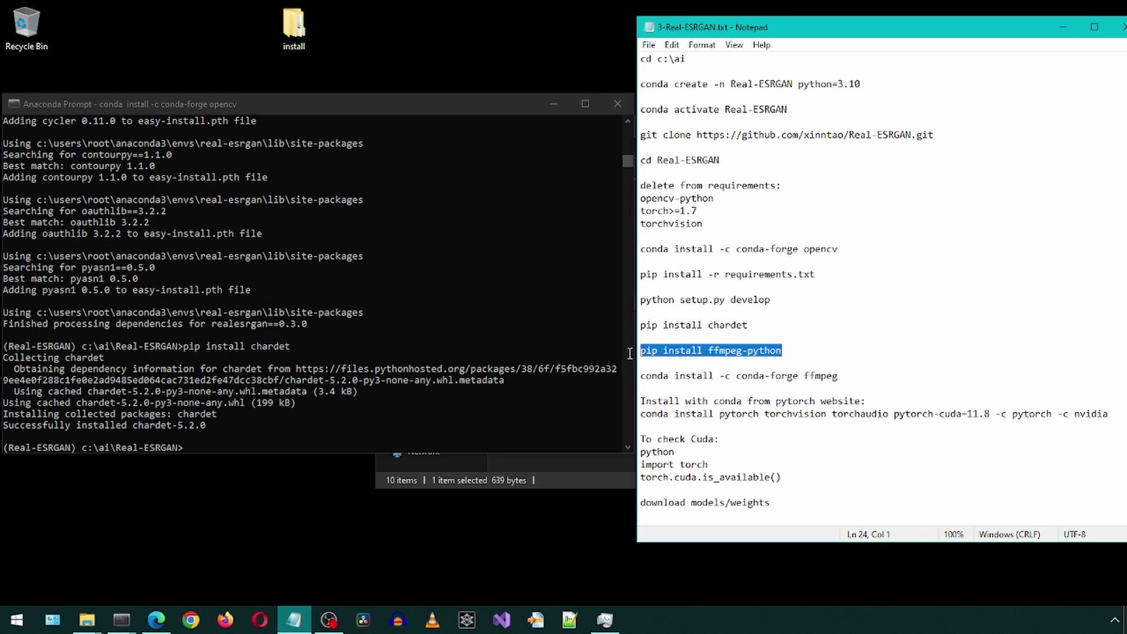
right_click(484, 338)
key("Return")
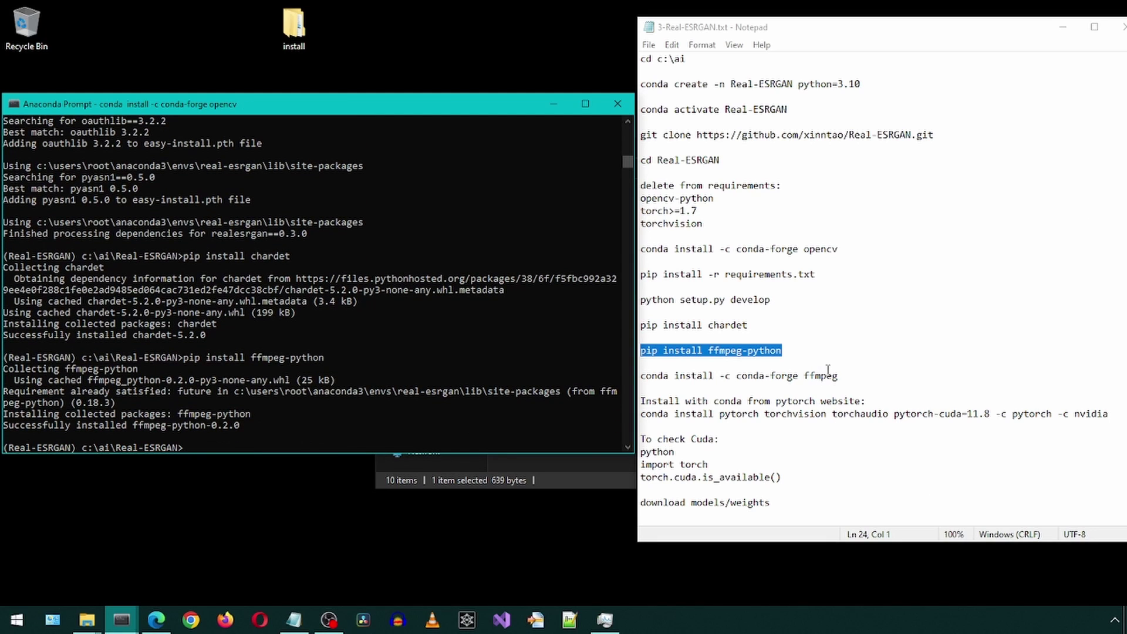
left_click_drag(839, 376, 628, 371)
right_click(497, 342)
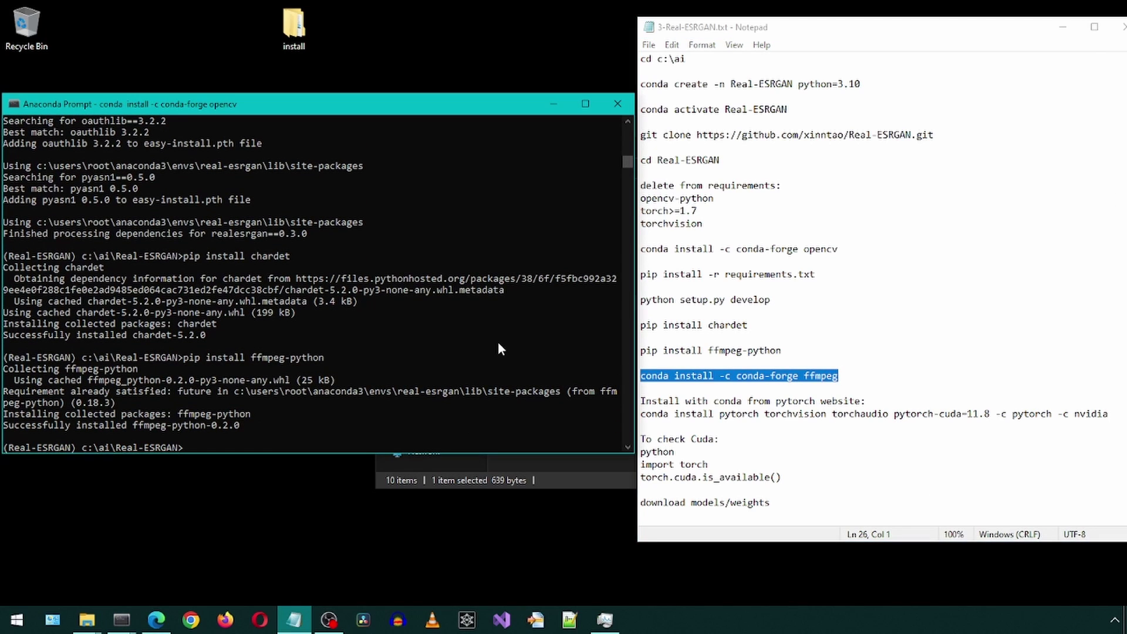
key("Return")
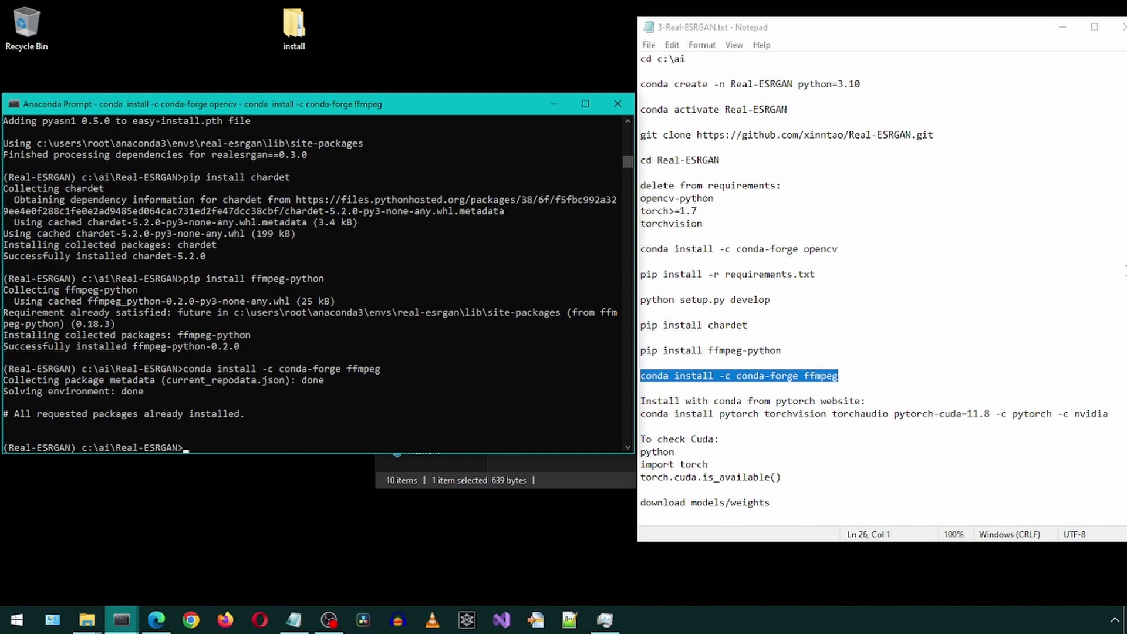
Install PyTorch, torchvision and torchaudio with CUDA 11.8 support via conda
left_click_drag(1116, 423, 592, 416)
key("ctrl+c")
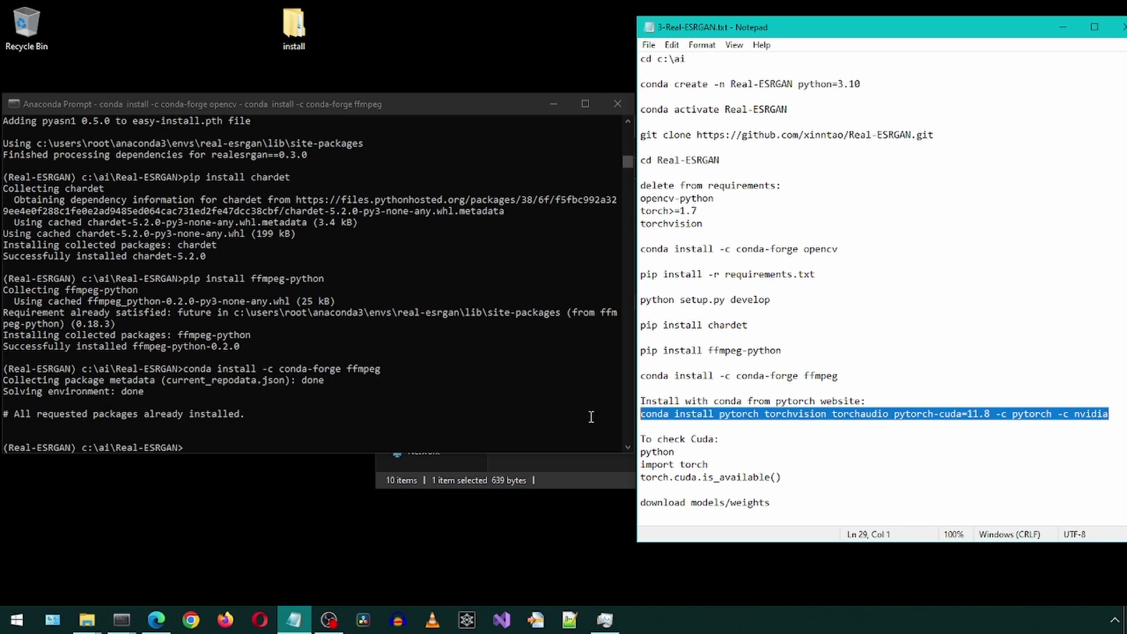
left_click(485, 357)
key("ctrl+v")
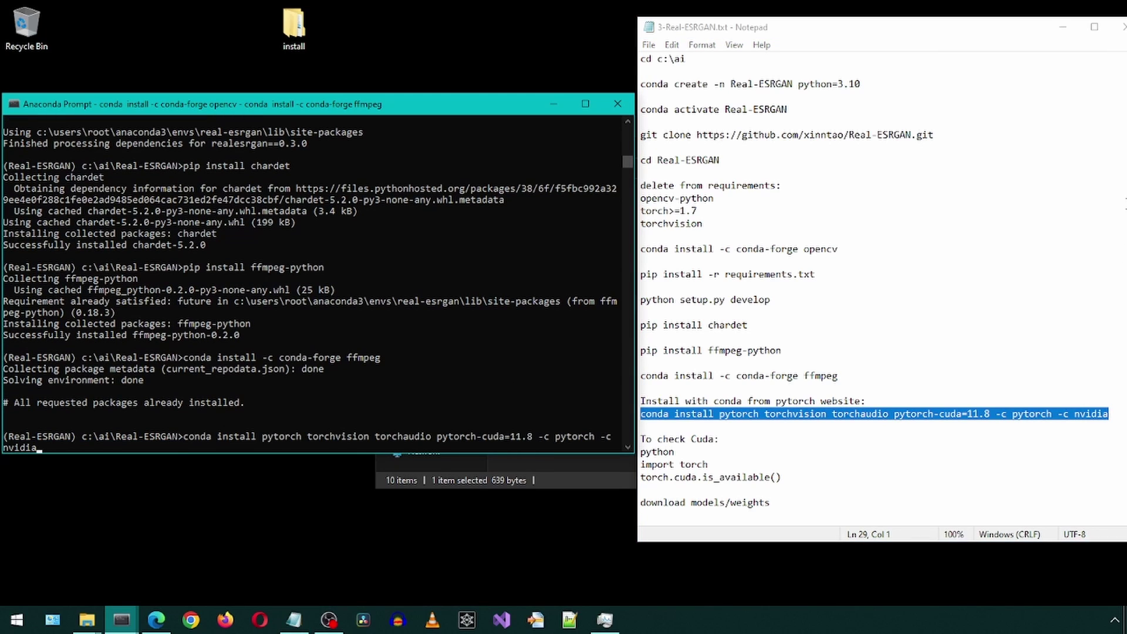
key("Return")
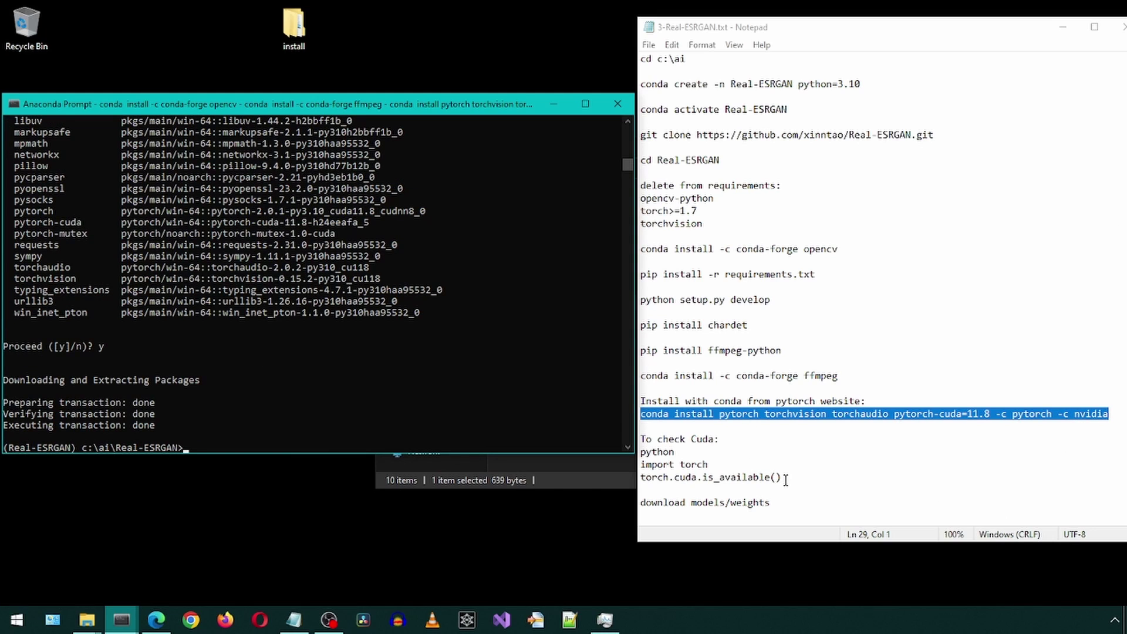
Run python, import torch and torch.cuda.is_available(), confirm True, then quit()
mouse_move(782, 477)
left_mouse_down()
mouse_move(718, 477)
mouse_move(631, 449)
left_mouse_up()
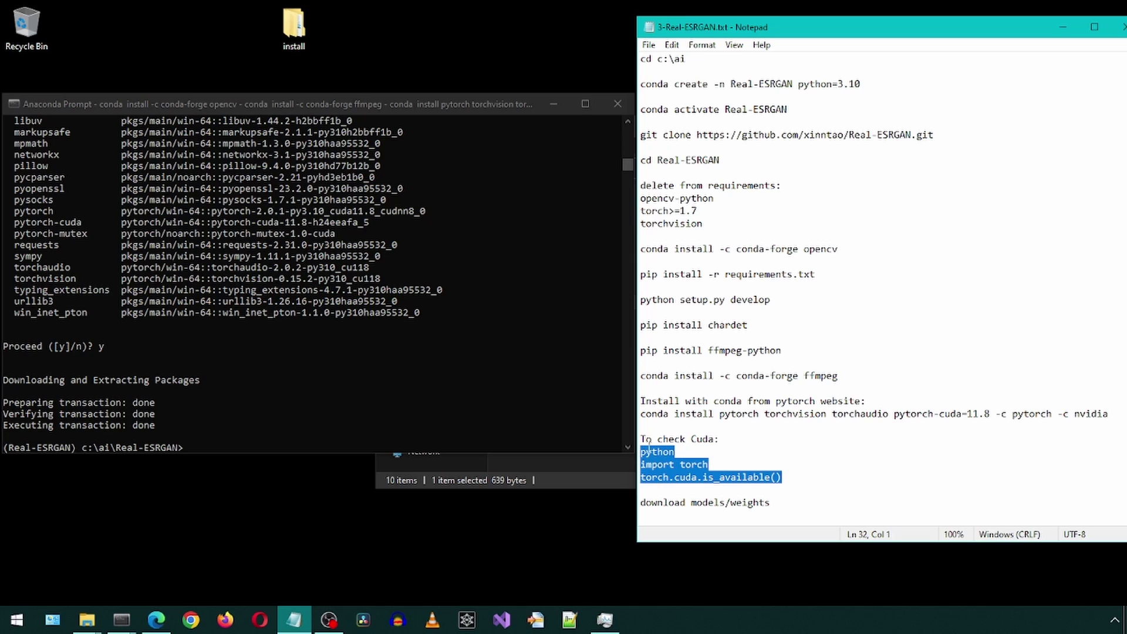
left_click(402, 415)
right_click(402, 415)
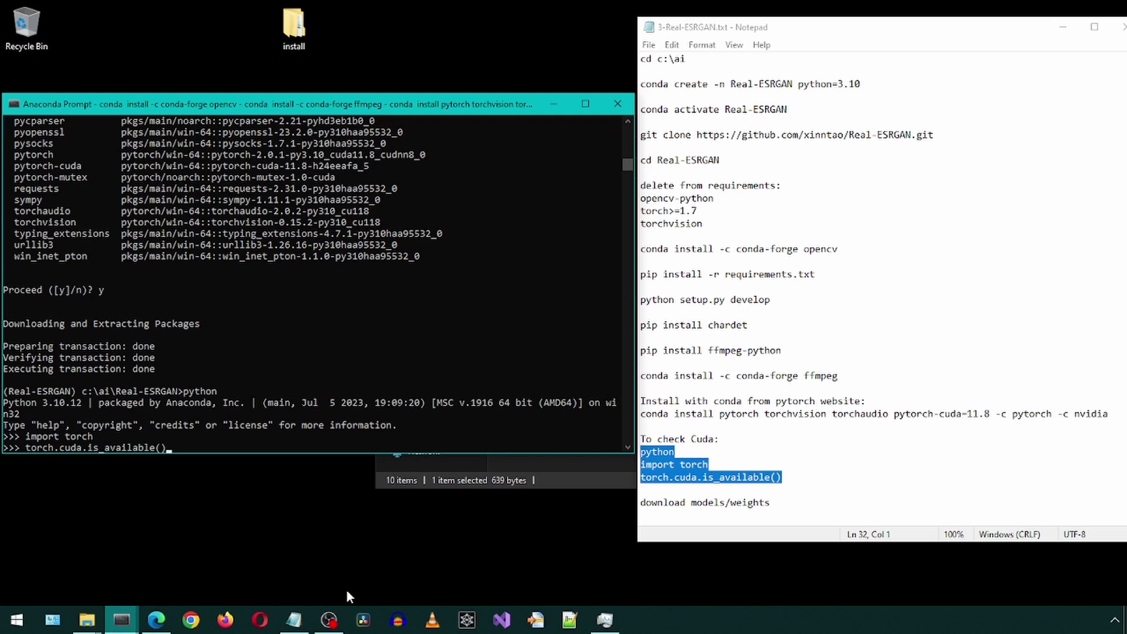
key("Return")
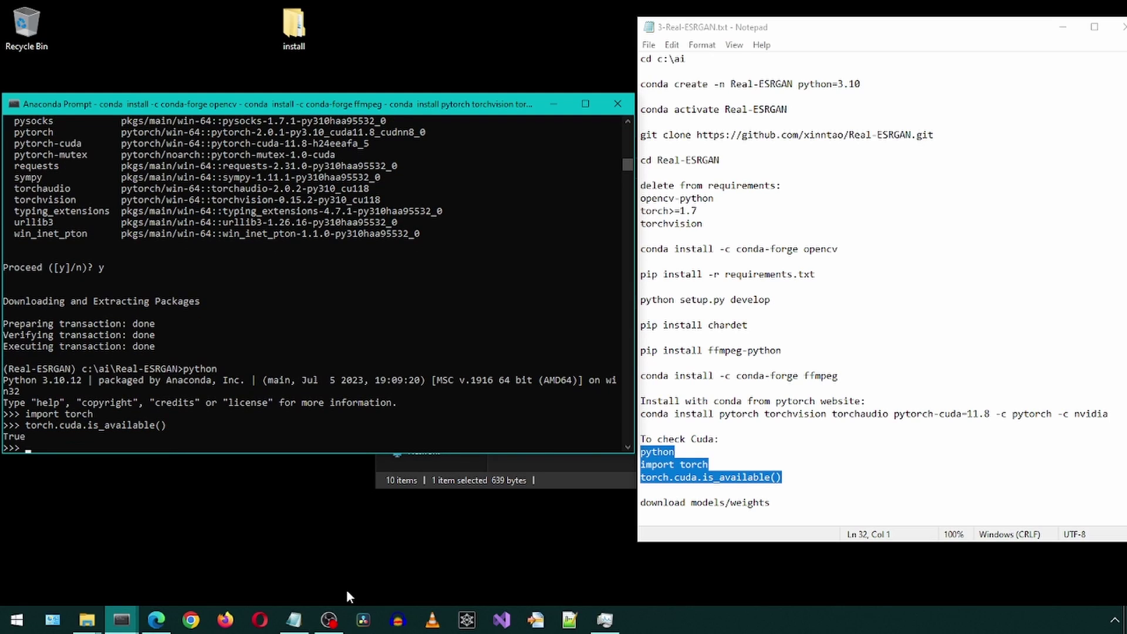
type("quit(")
key("Return")
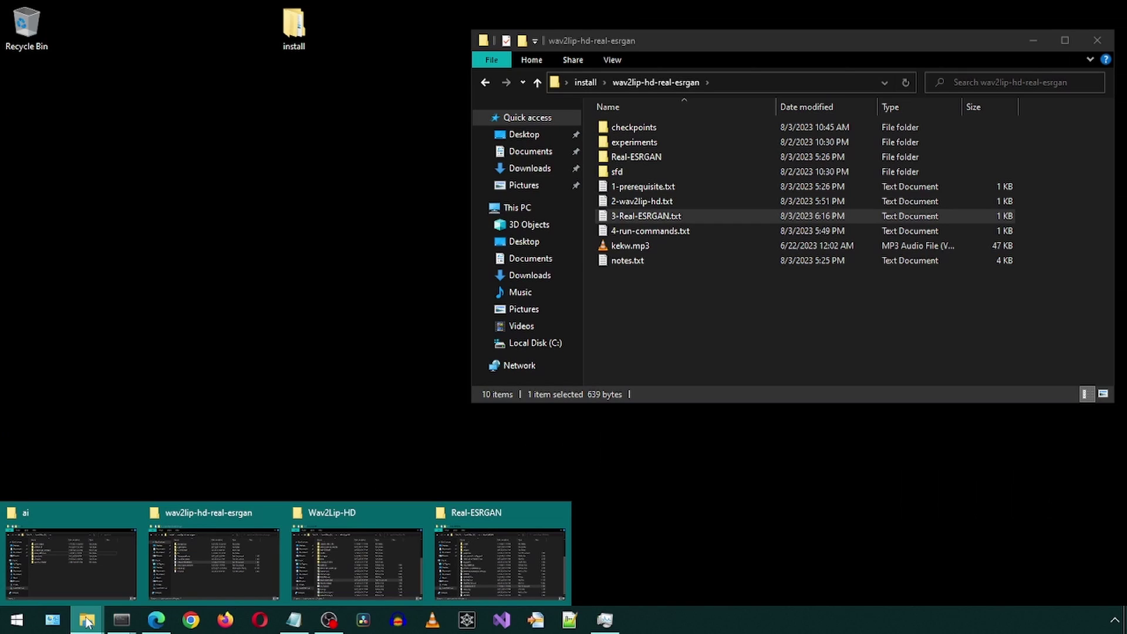
Copy all five downloaded checkpoint files into C:\ai\Wav2Lip-HD\checkpoints
left_click(86, 620)
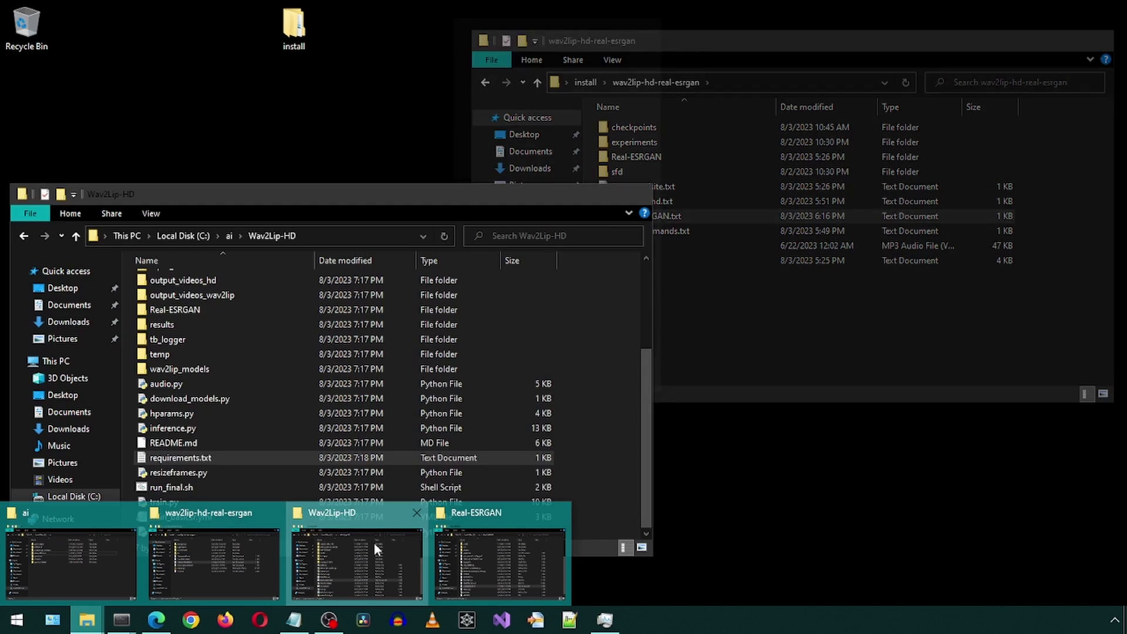
left_click(375, 544)
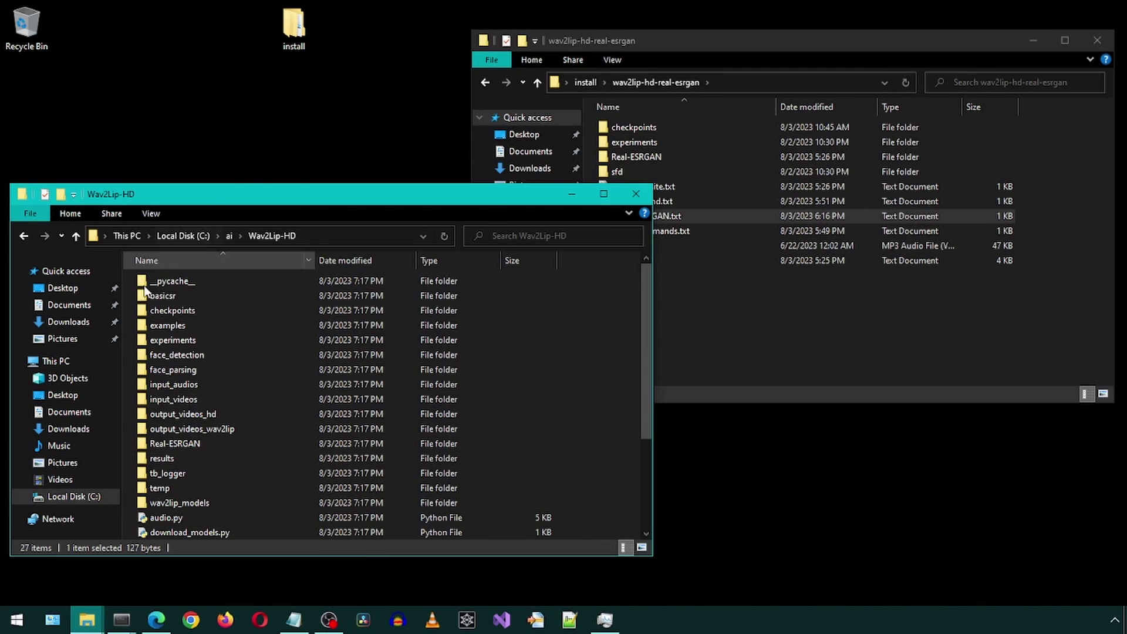
double_click(154, 310)
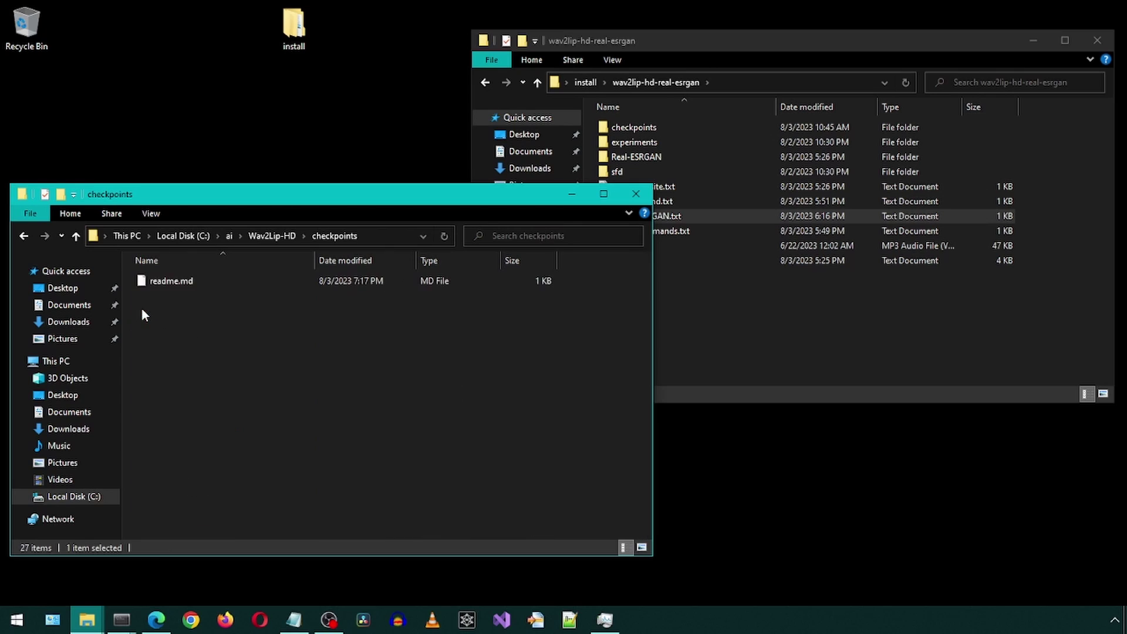
double_click(605, 127)
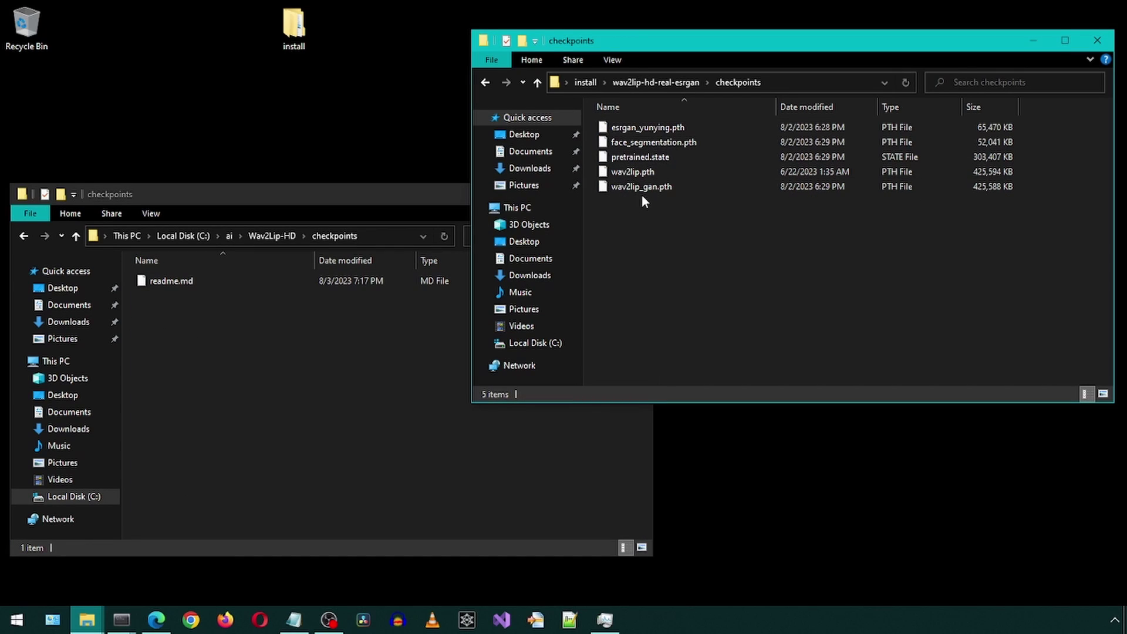
left_click(605, 172)
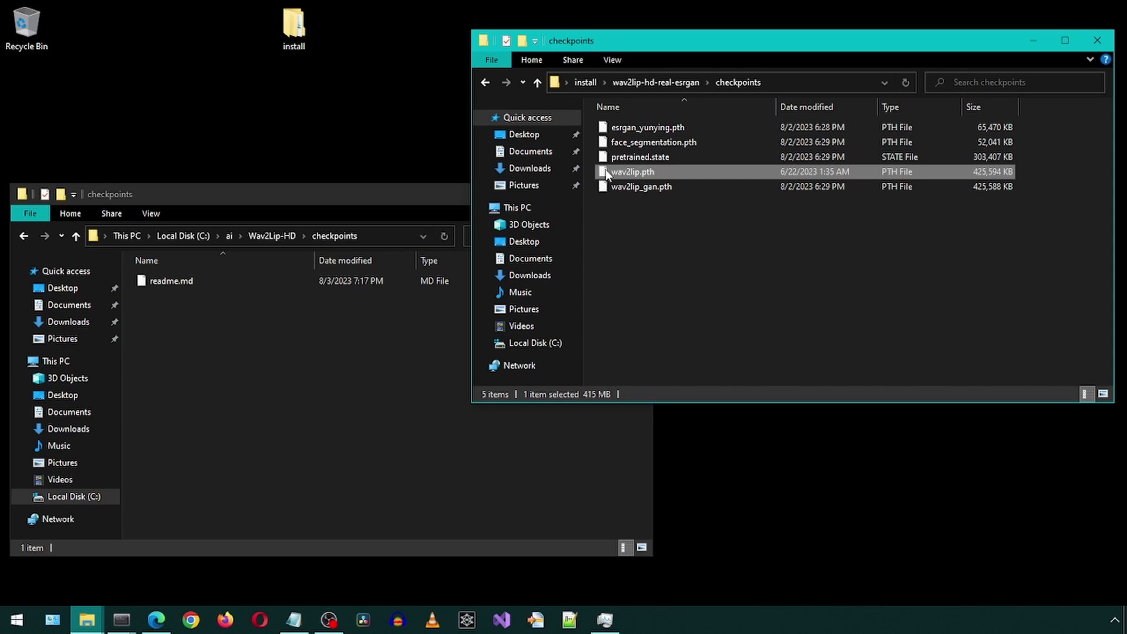
key("ctrl+a")
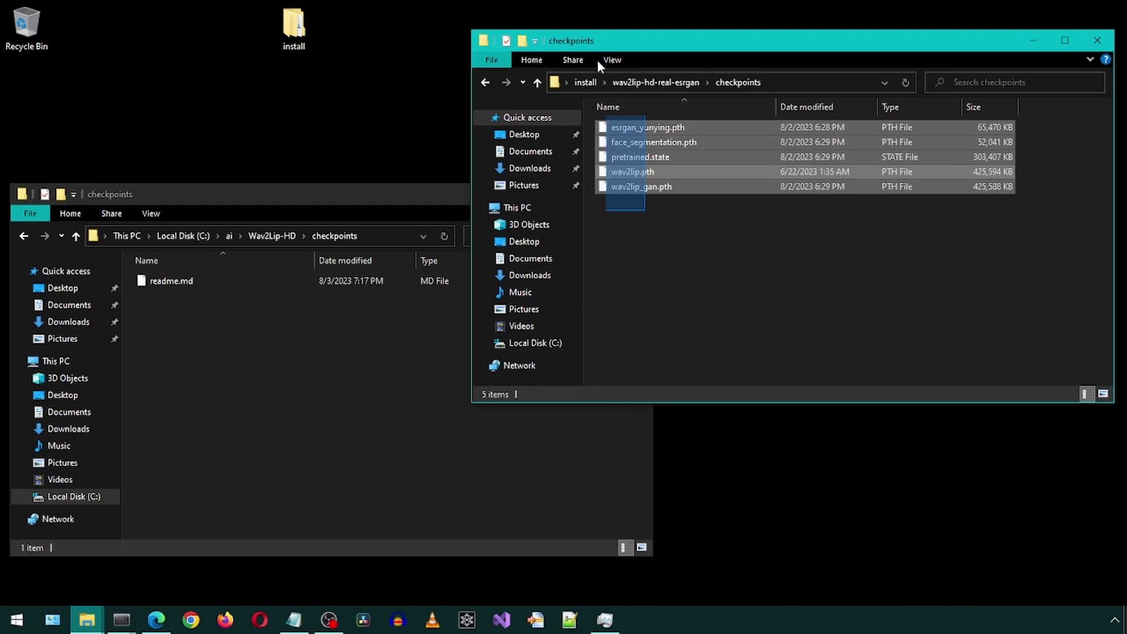
left_click(376, 348)
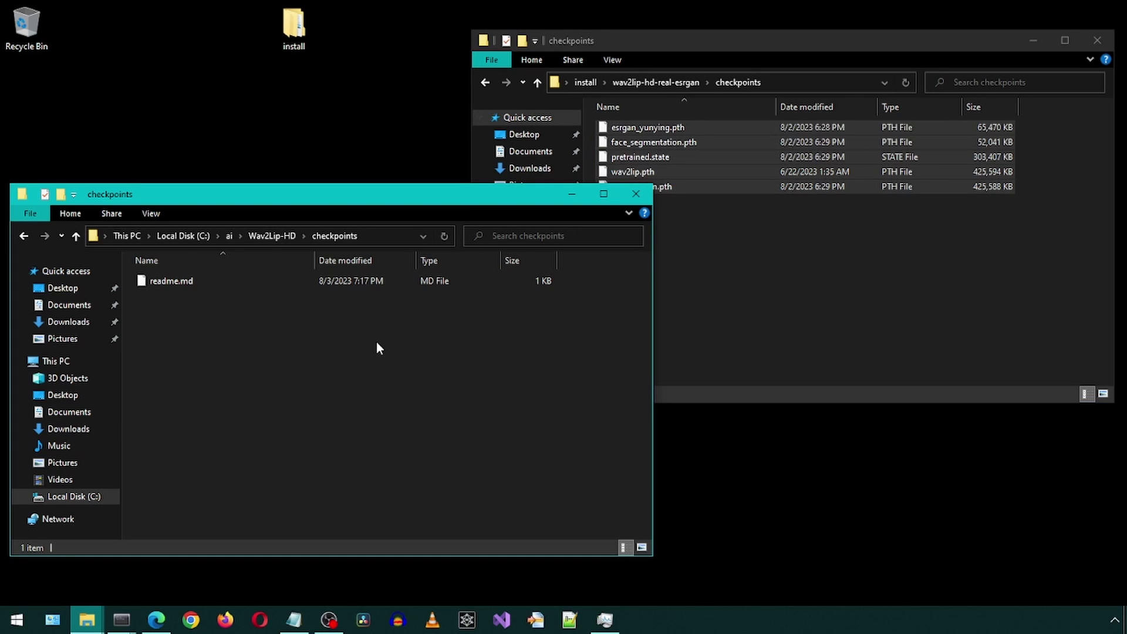
key("ctrl+v")
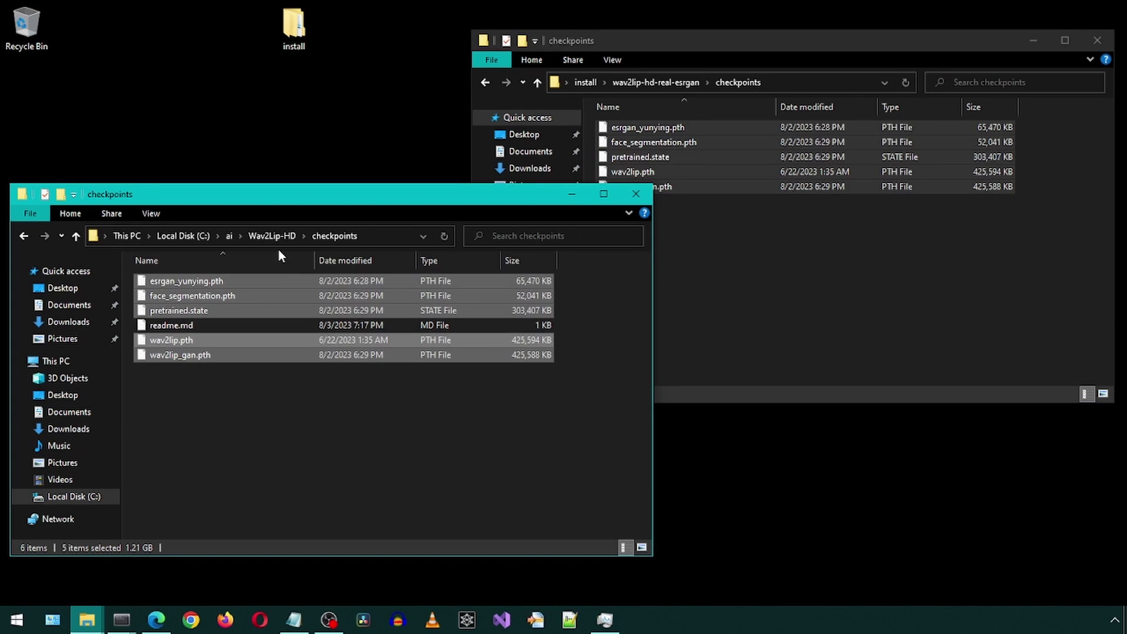
left_click(634, 81)
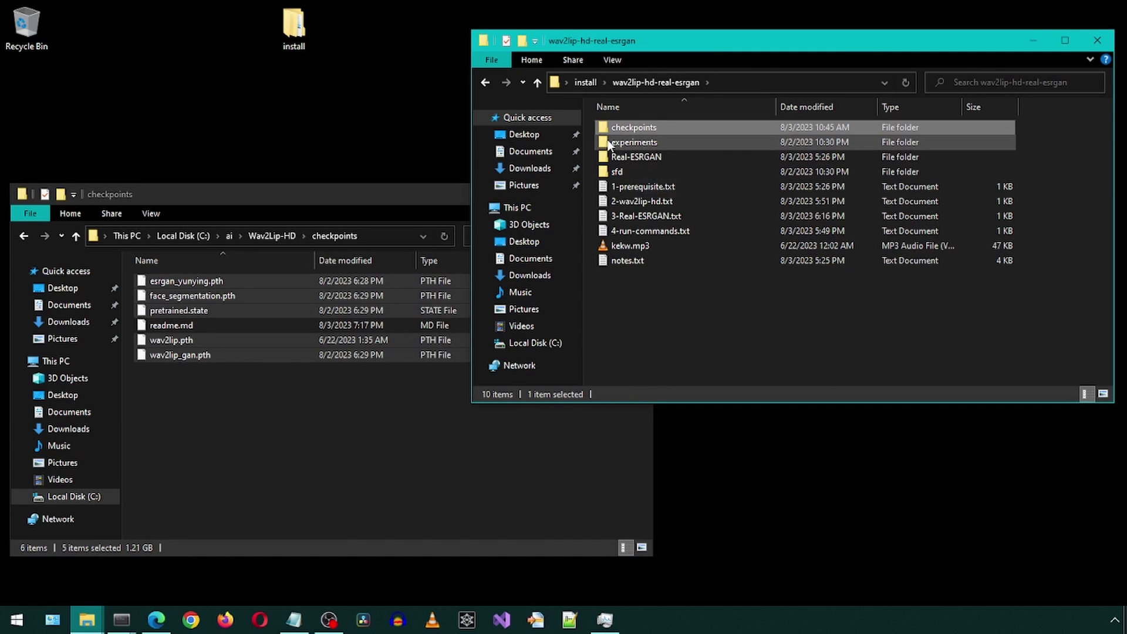
left_click(604, 143)
left_click(272, 235)
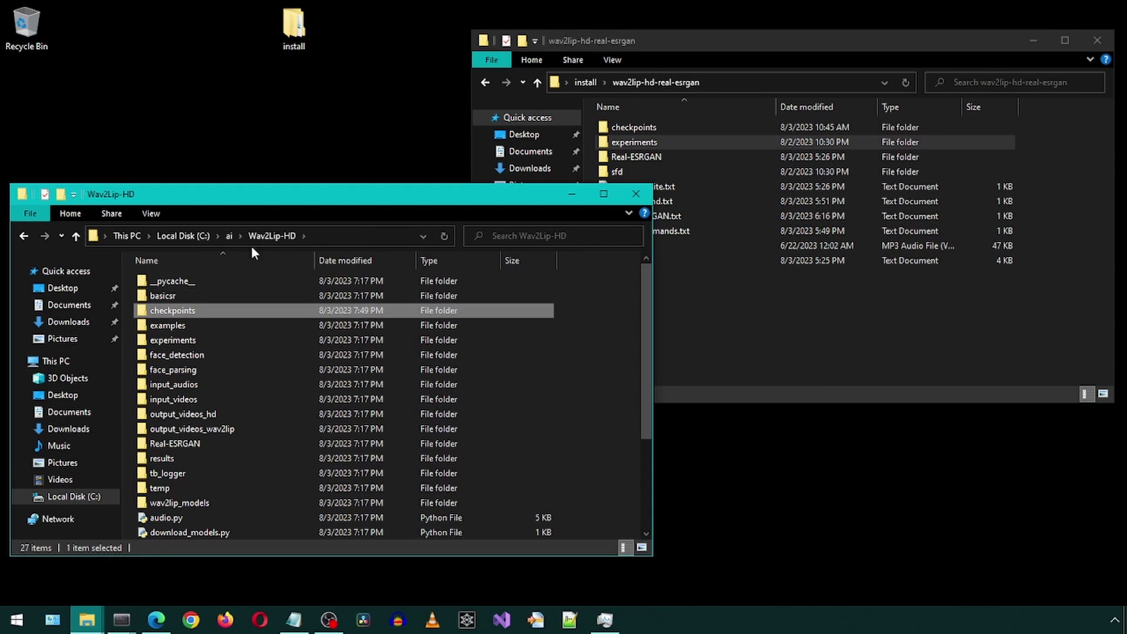
Copy net_g_67500.pth into Wav2Lip-HD's experiments ESRGAN models folder
double_click(141, 340)
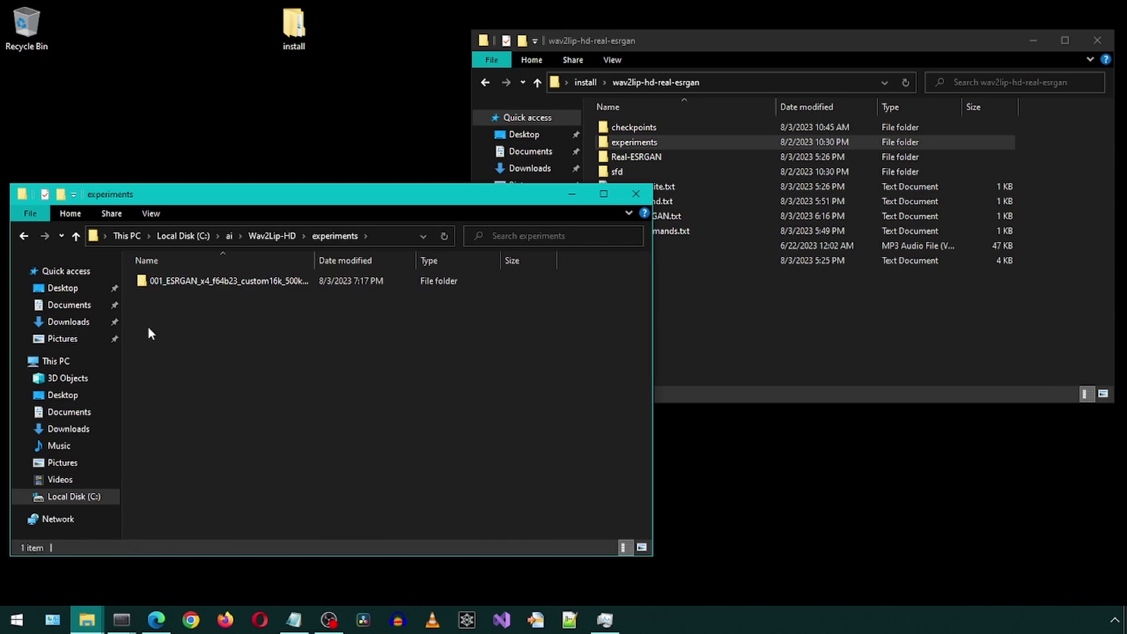
double_click(160, 280)
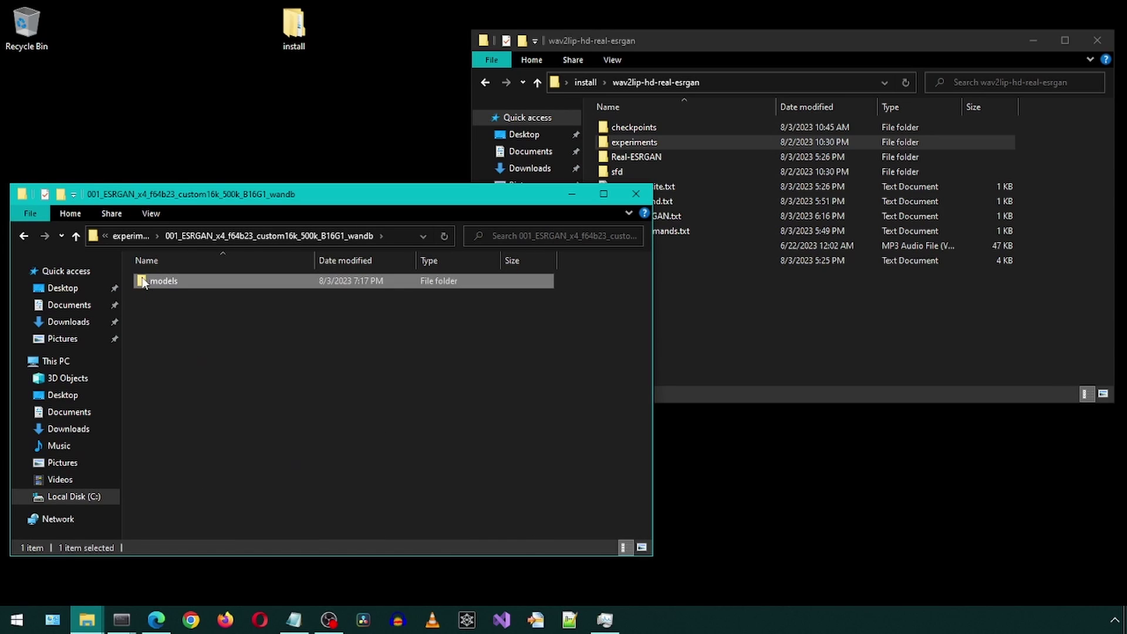
double_click(144, 281)
double_click(604, 142)
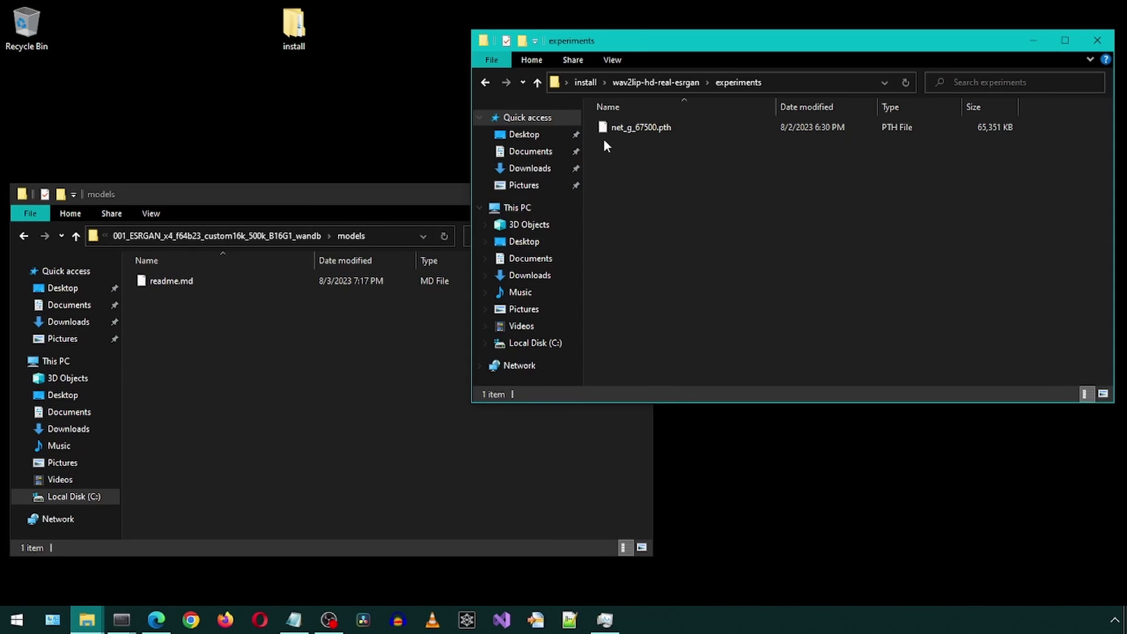
left_click_drag(669, 181, 592, 119)
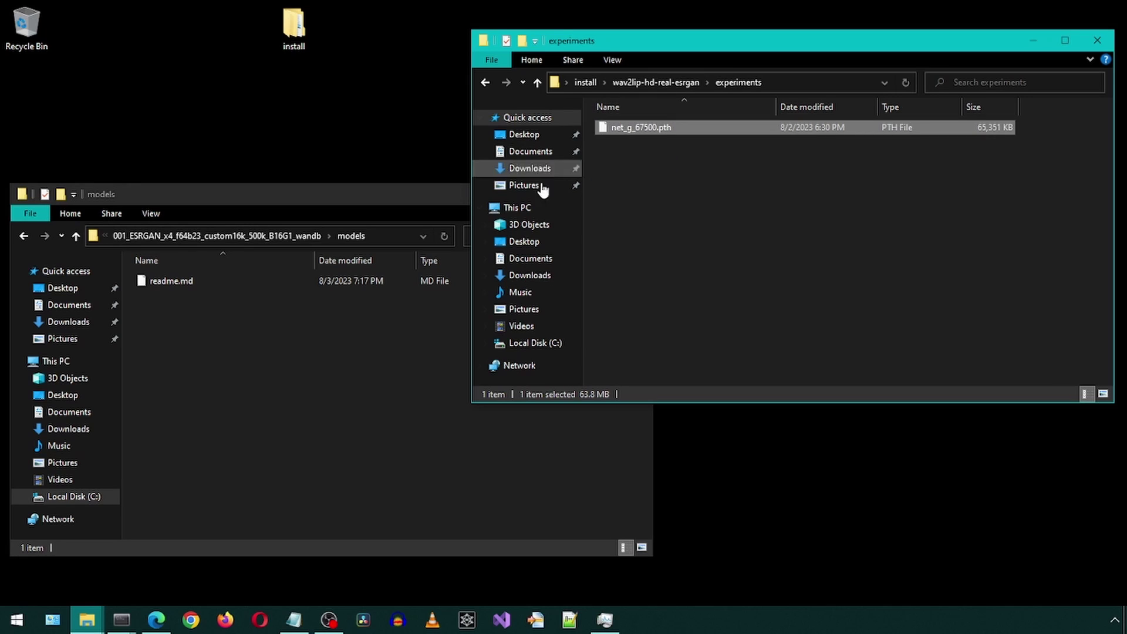
left_click(304, 393)
key("ctrl+v")
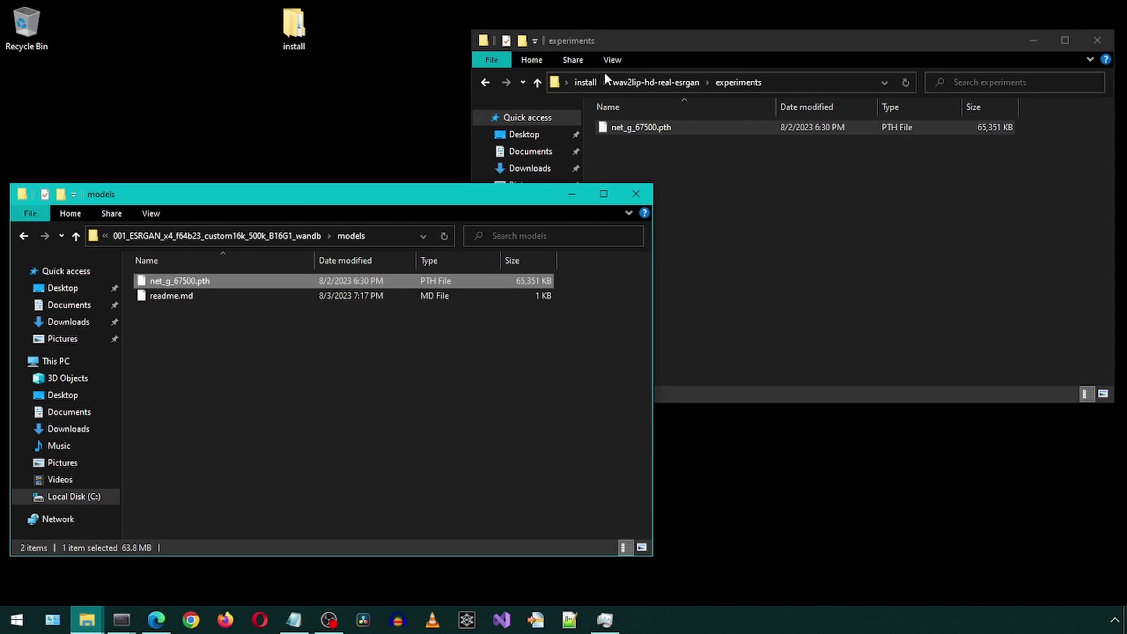
Copy s3fd.pth into Wav2Lip-HD\face_detection\detection\sfd
left_click(656, 82)
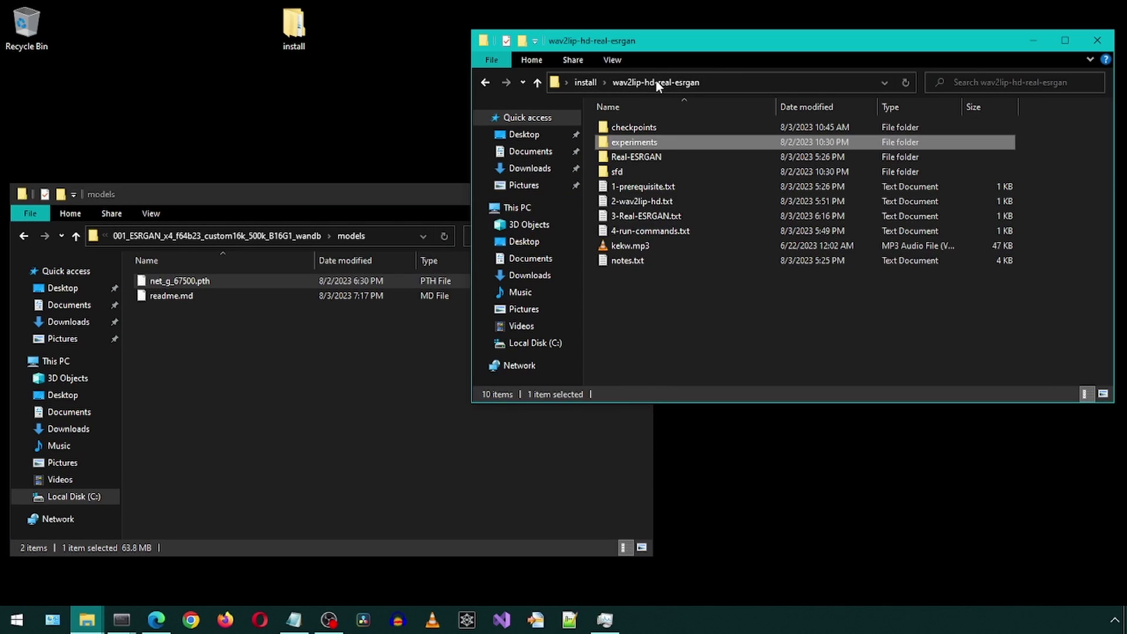
left_click(603, 175)
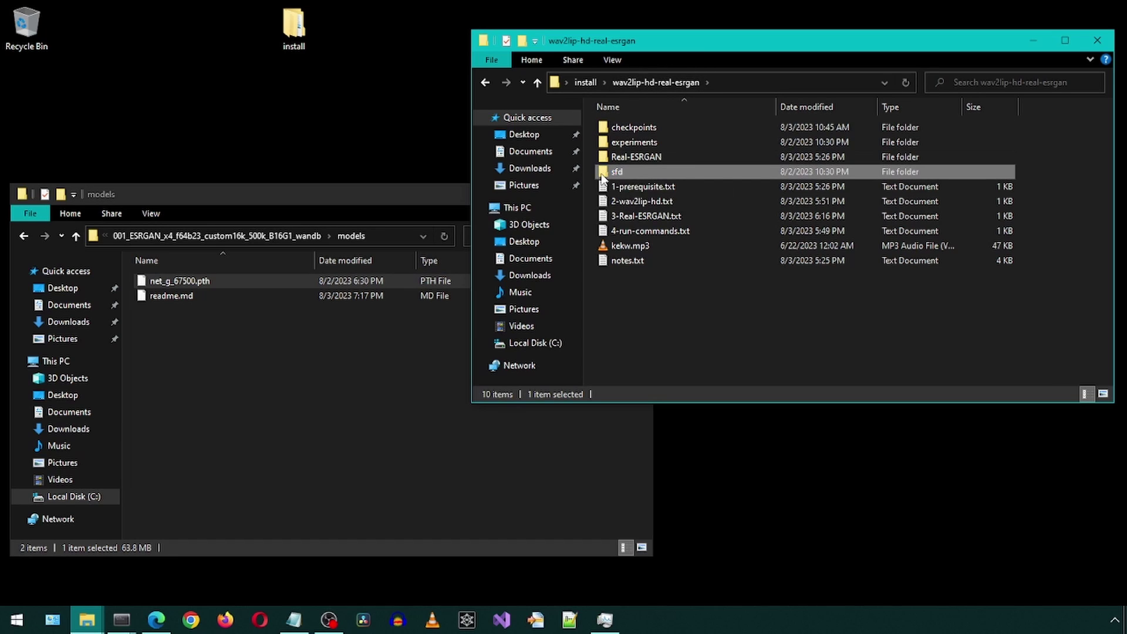
left_click(23, 236)
left_click(22, 236)
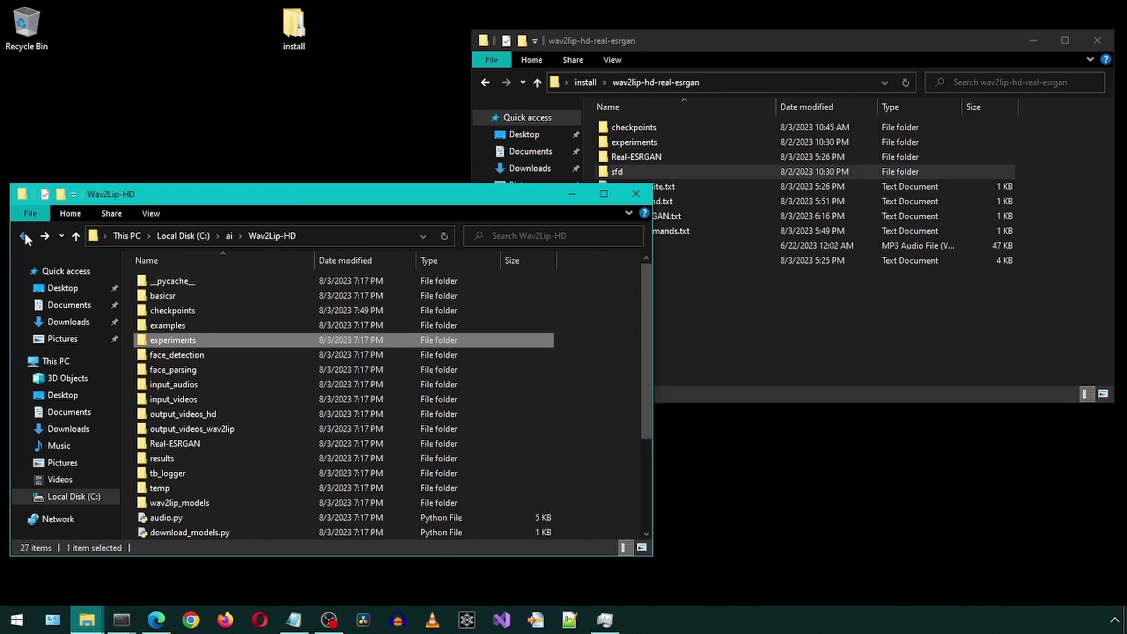
double_click(141, 351)
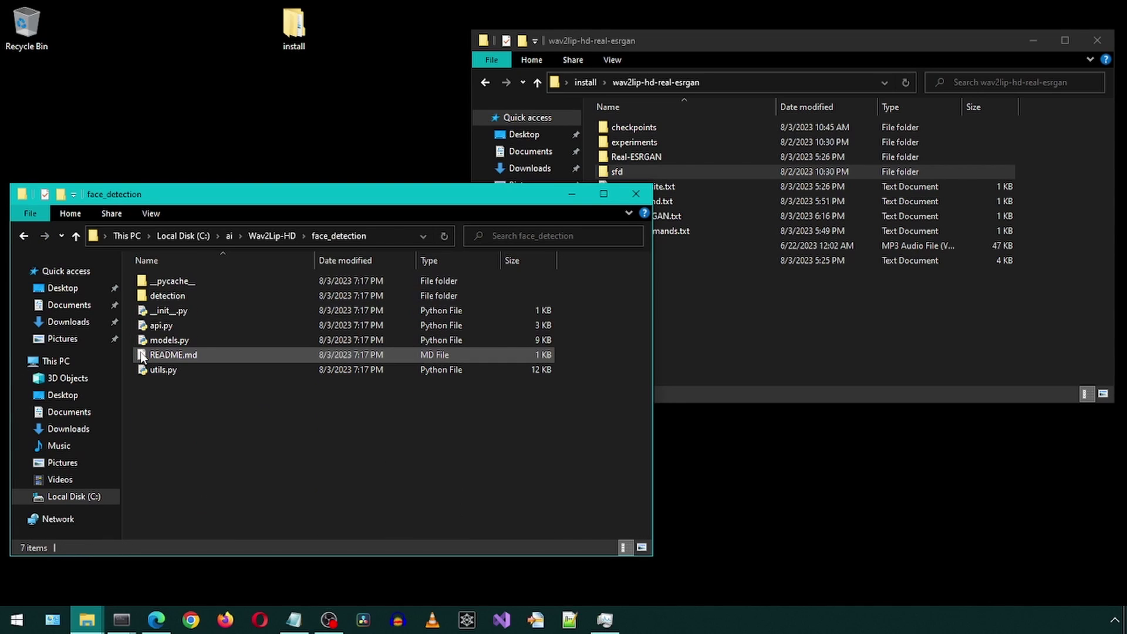
double_click(143, 296)
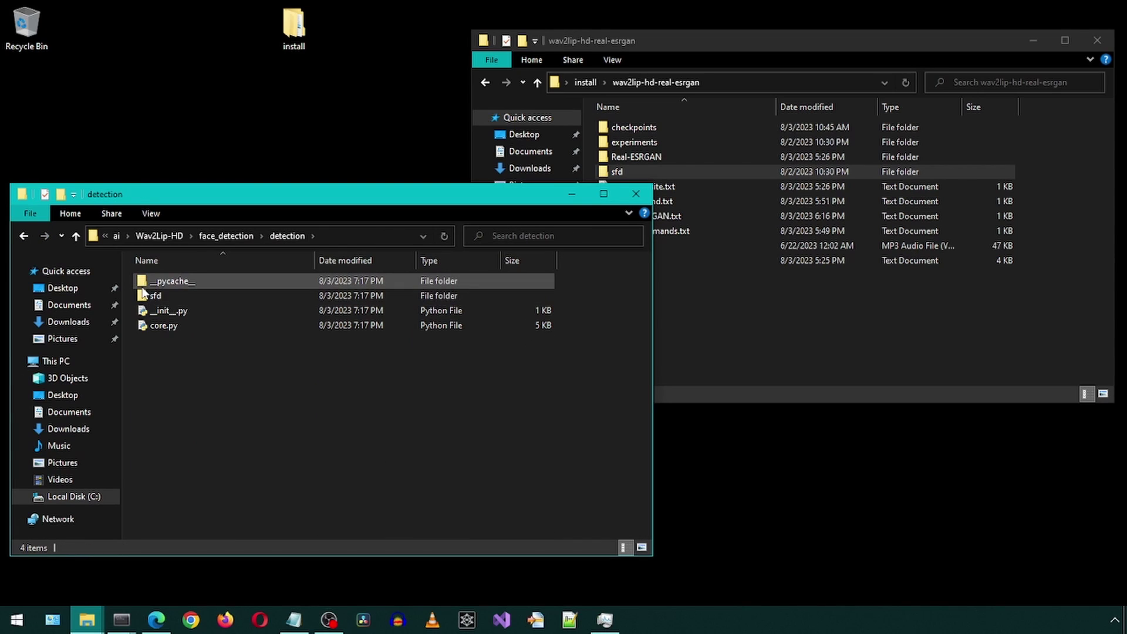
double_click(145, 296)
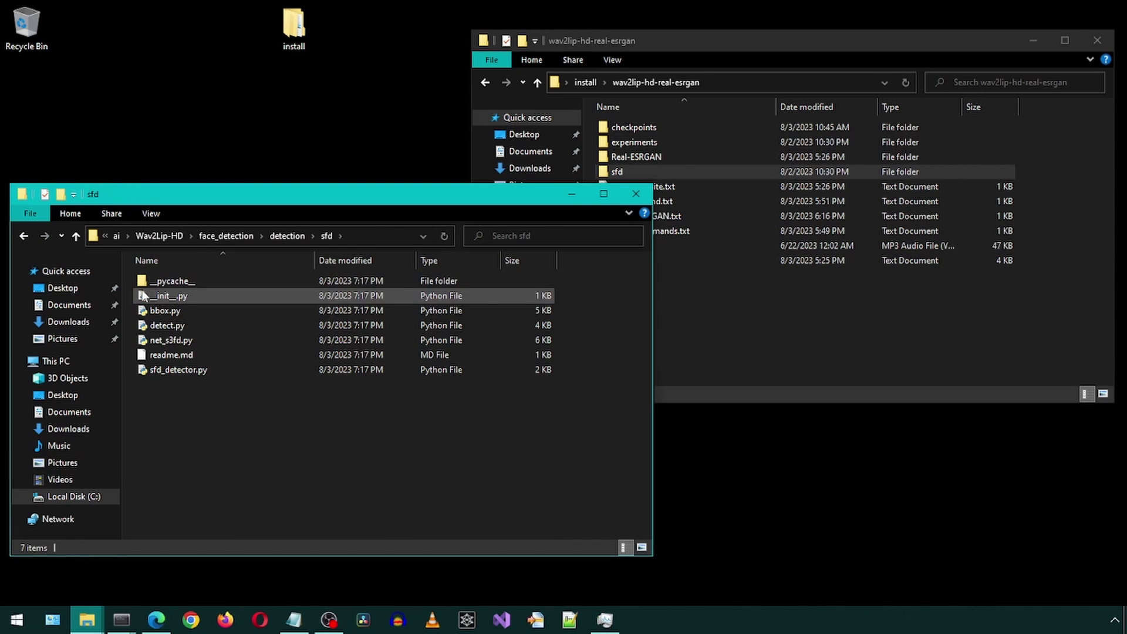
double_click(614, 172)
left_click(634, 127)
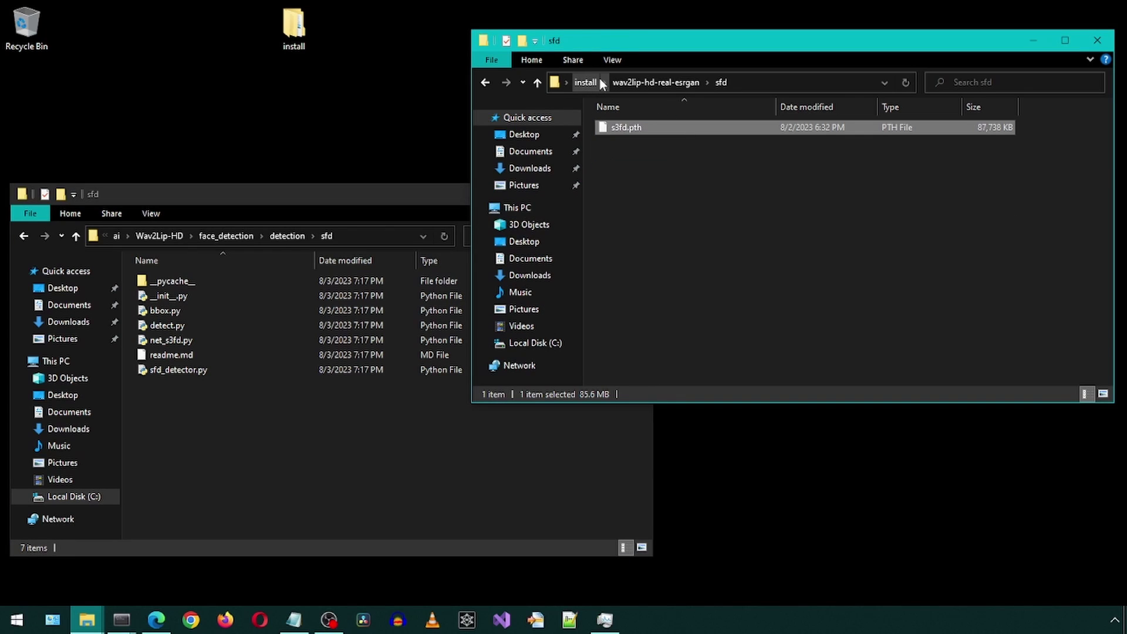
left_click(307, 440)
key("ctrl+v")
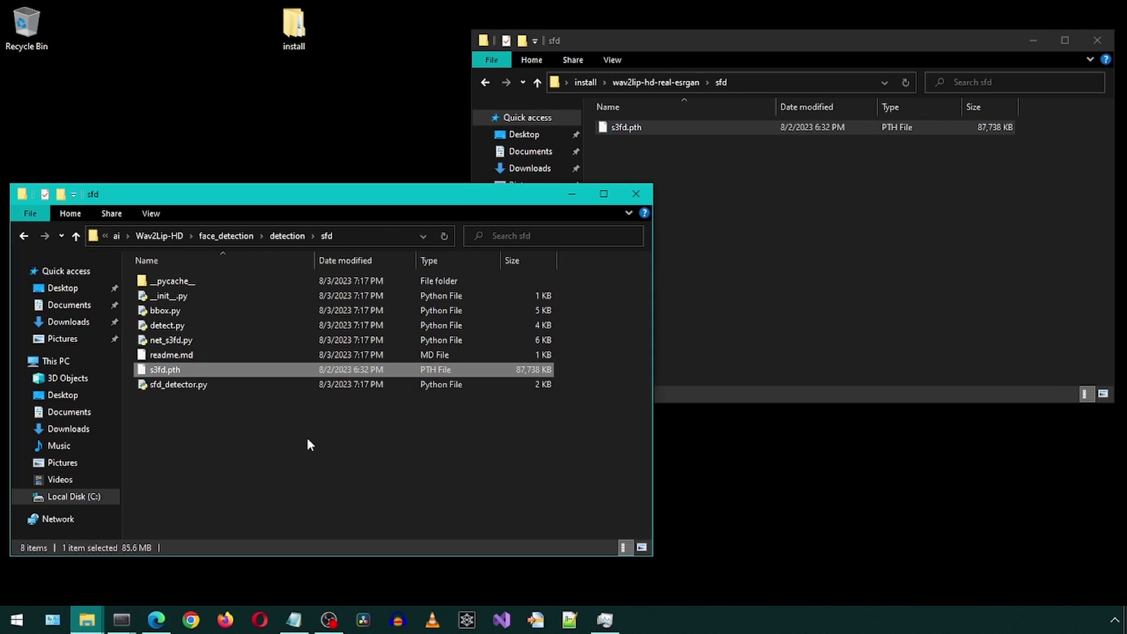
Copy RealESRGAN_x4plus.pth into C:\ai\Real-ESRGAN\weights
double_click(624, 127)
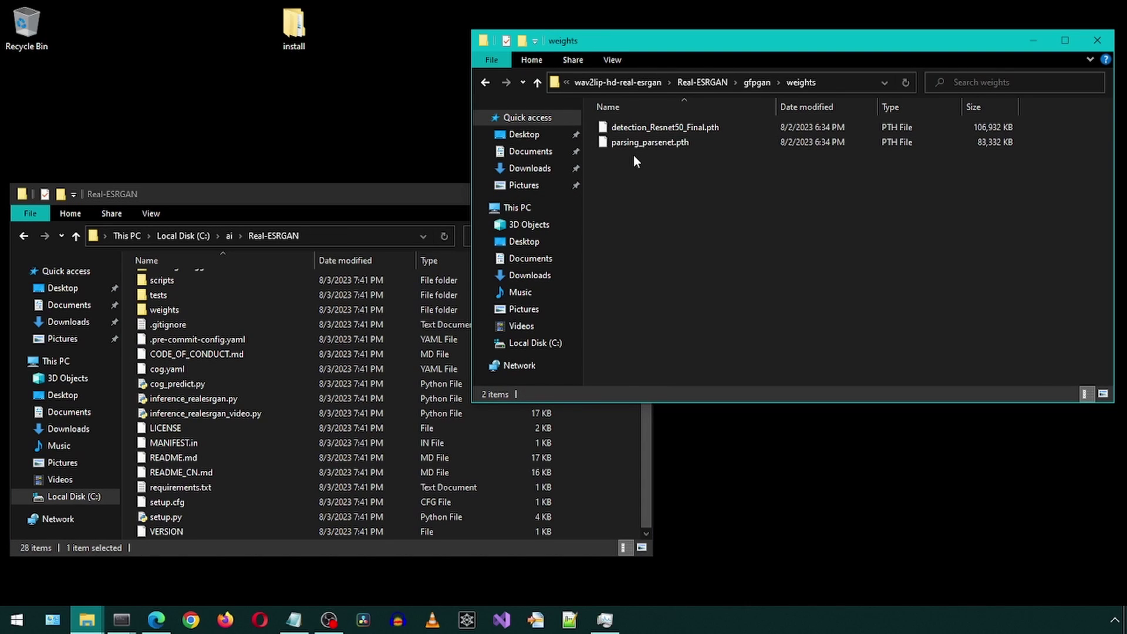
left_click(485, 82)
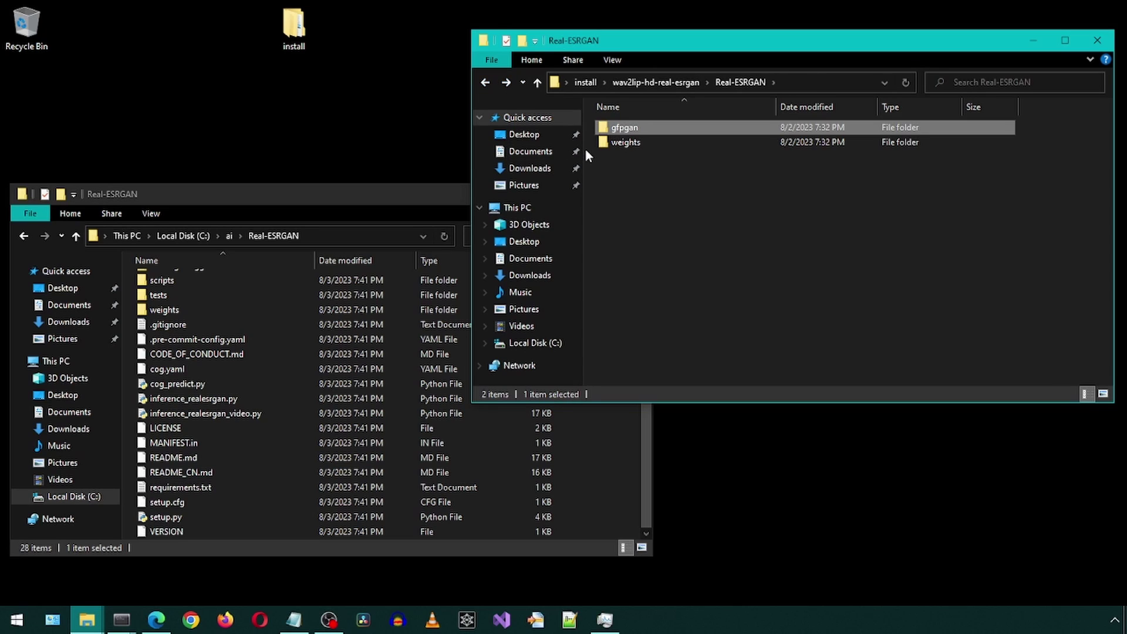
double_click(625, 142)
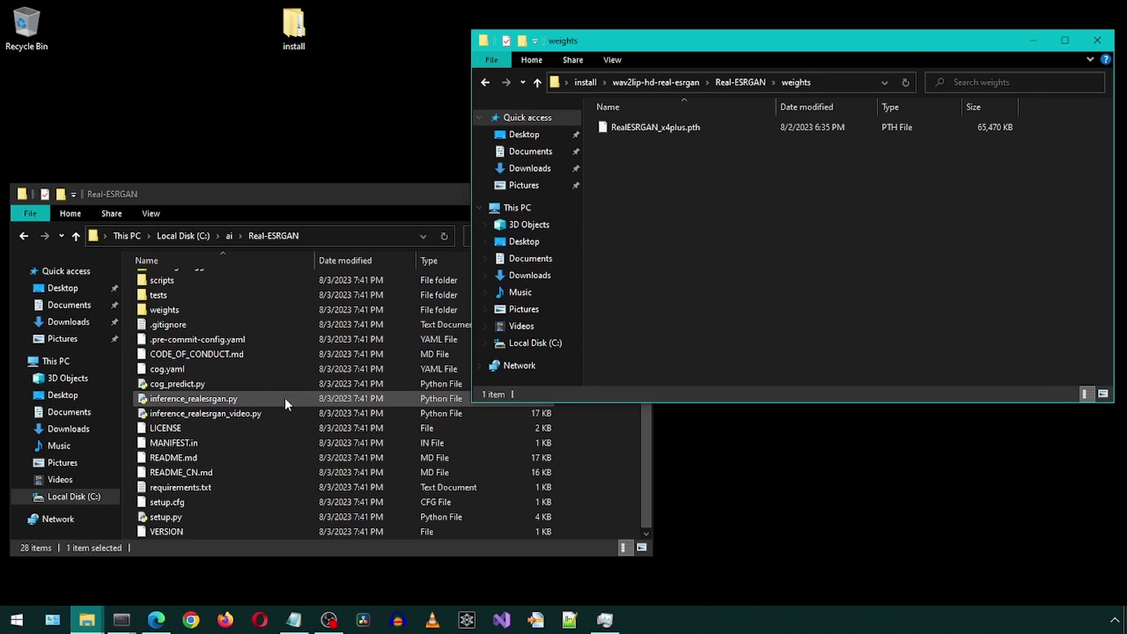
double_click(143, 310)
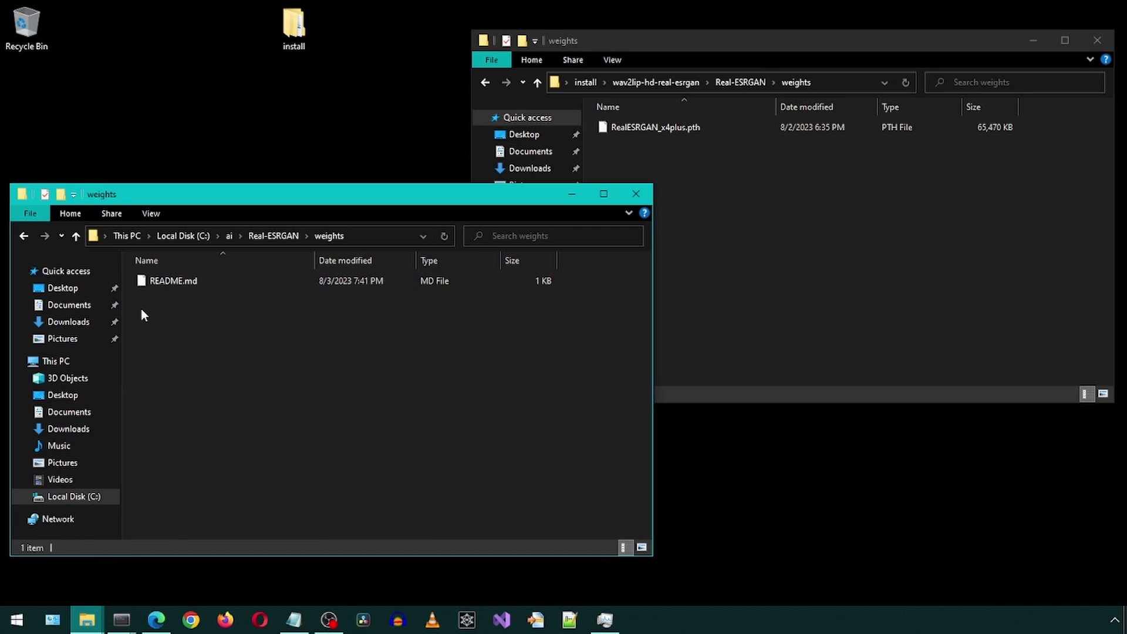
left_click_drag(664, 174, 626, 102)
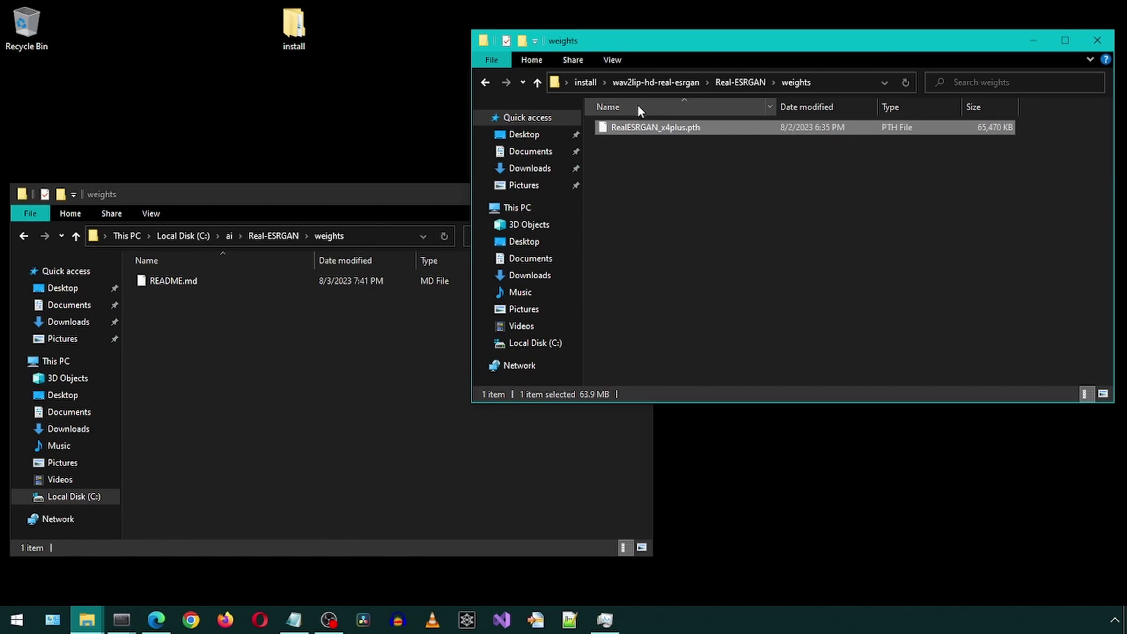
left_click(323, 376)
key("ctrl+v")
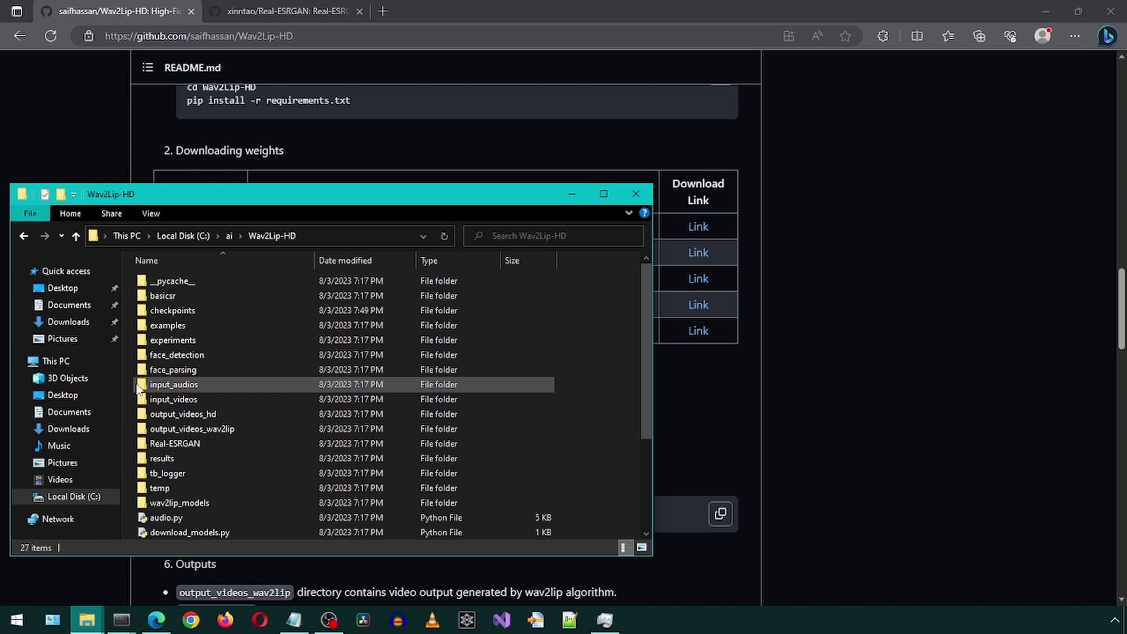
Copy kekw.mp3 from wav2lip-hd-real-esrgan into Wav2Lip-HD\input_audios
double_click(138, 385)
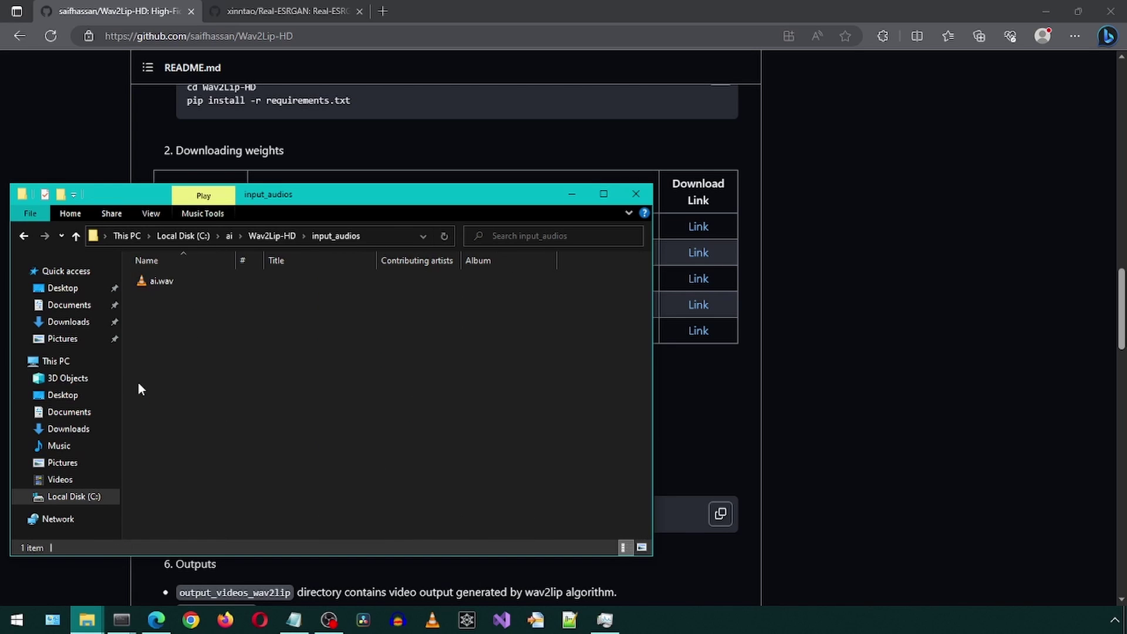
left_click(86, 621)
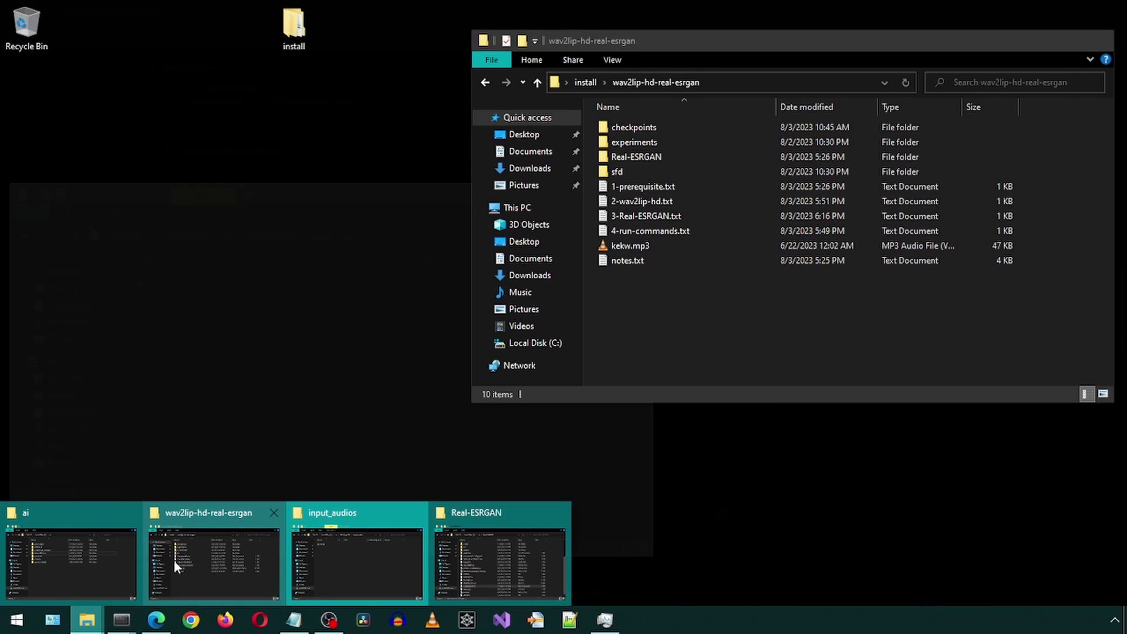
left_click(173, 560)
left_click(605, 248)
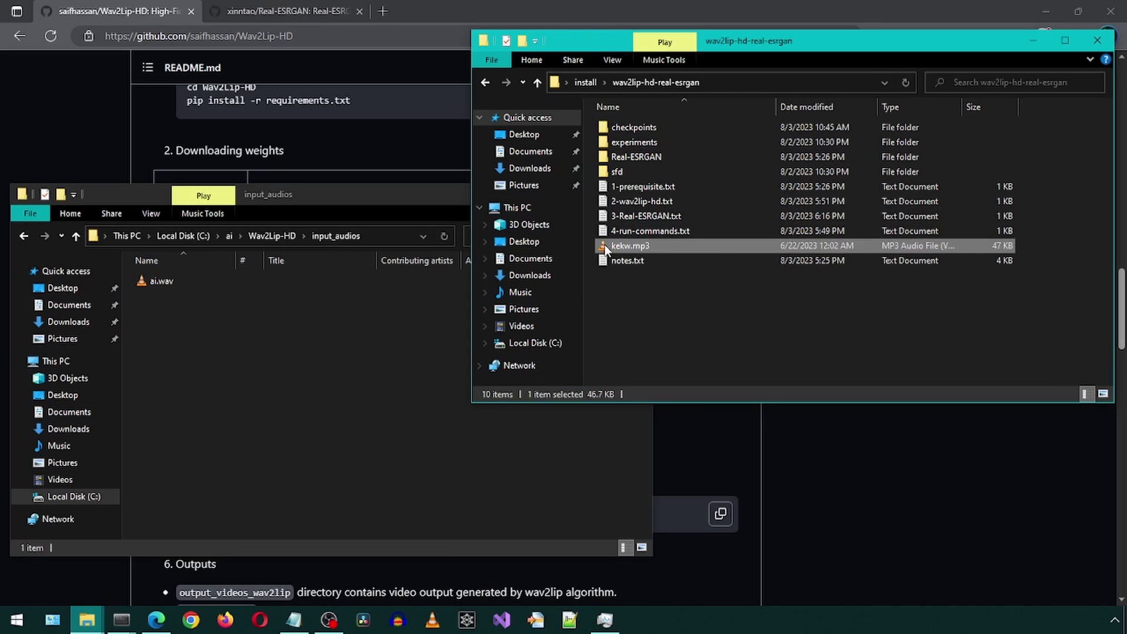
left_click(212, 400)
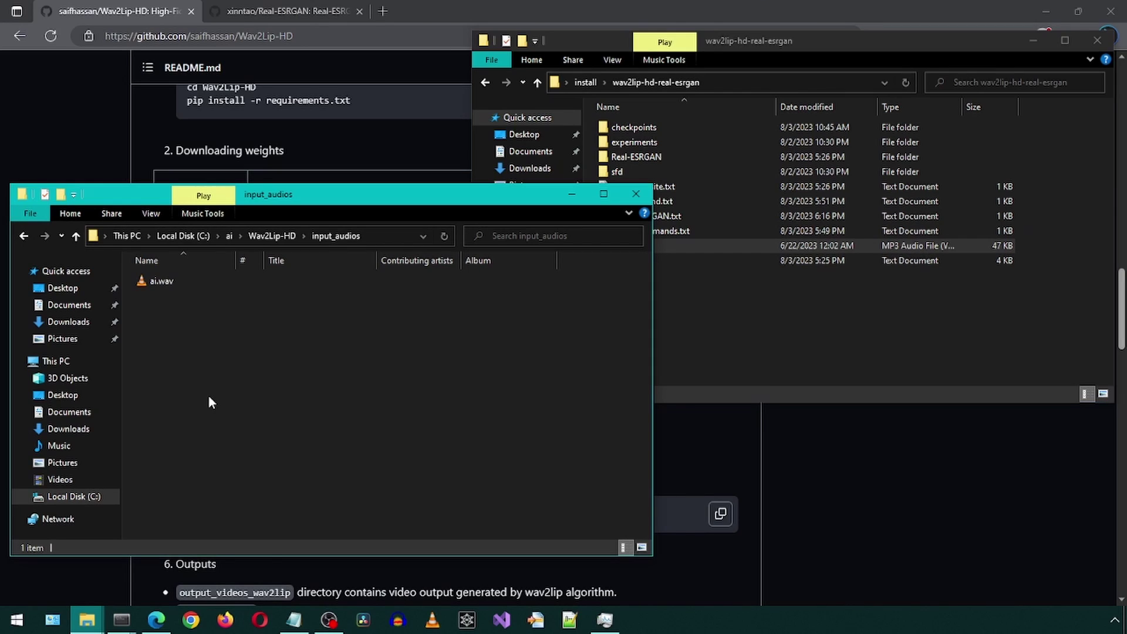
key("ctrl+v")
Play mona.mp4 from Wav2Lip-HD\input_videos to preview it
left_click(273, 236)
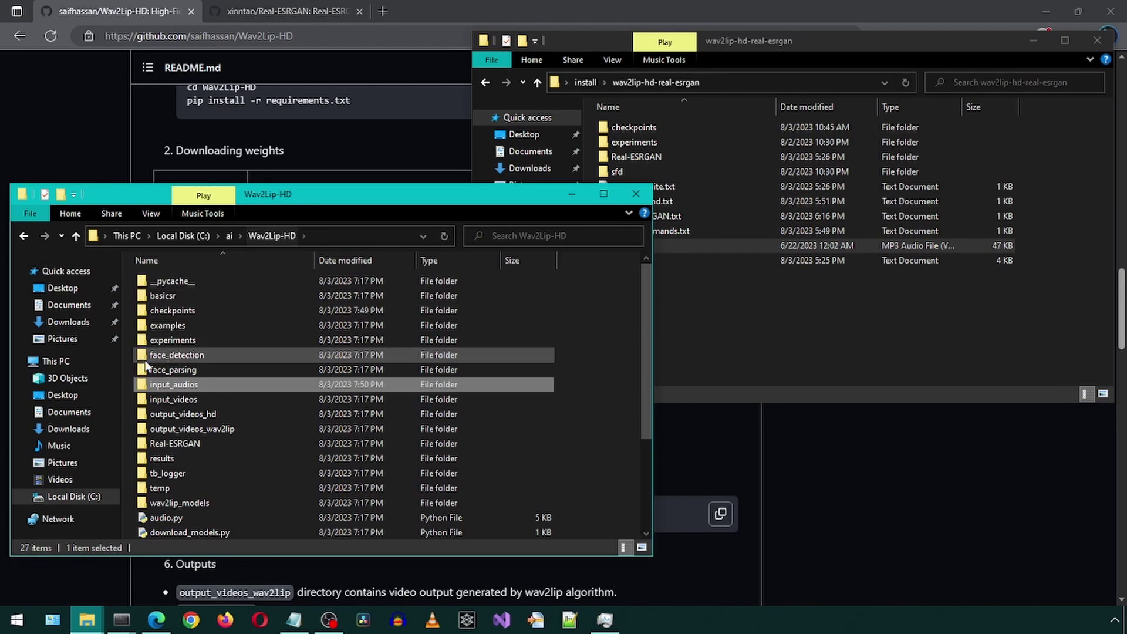
double_click(142, 399)
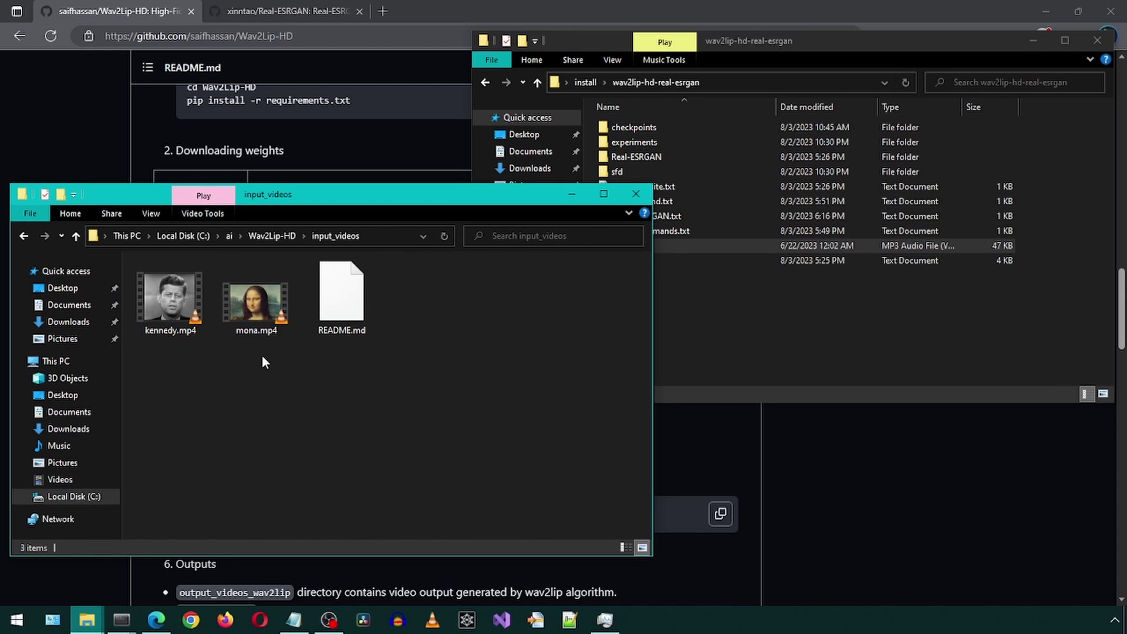
double_click(255, 305)
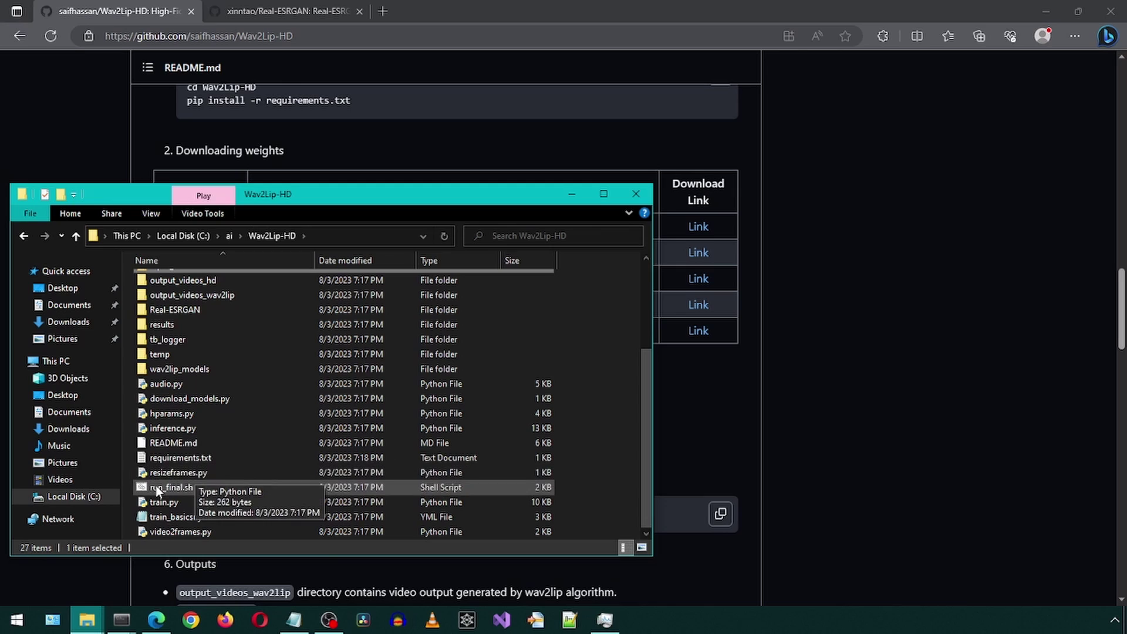
left_click(147, 488)
Open run_final.sh in Notepad++ and replace the audio file ai.wav with kekw.mp3
right_click(146, 487)
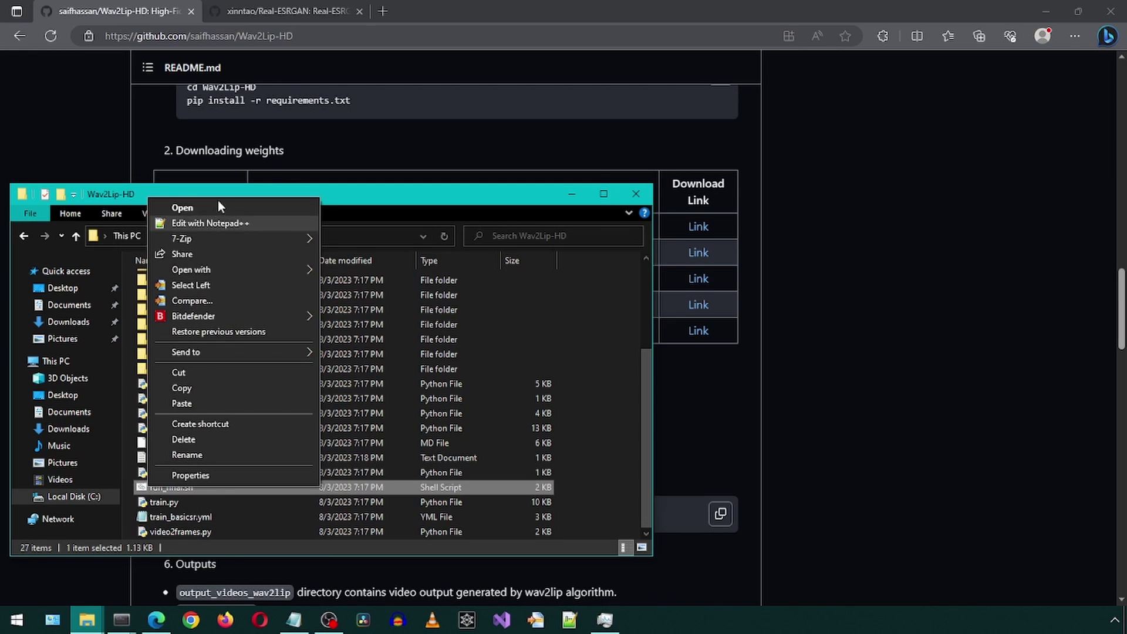
left_click(214, 225)
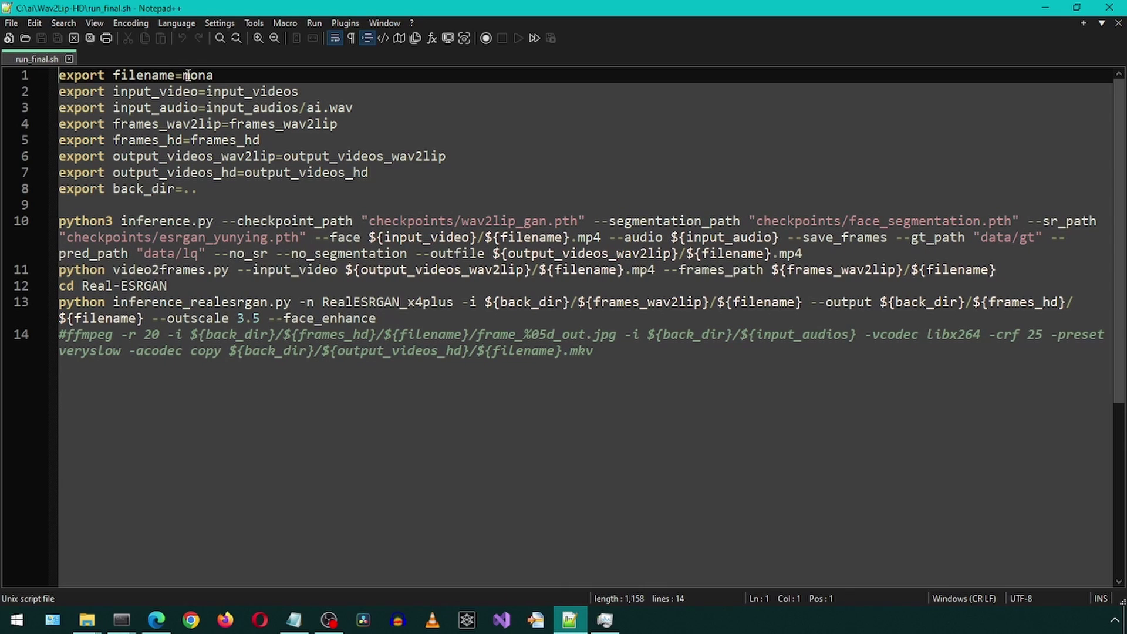
double_click(186, 76)
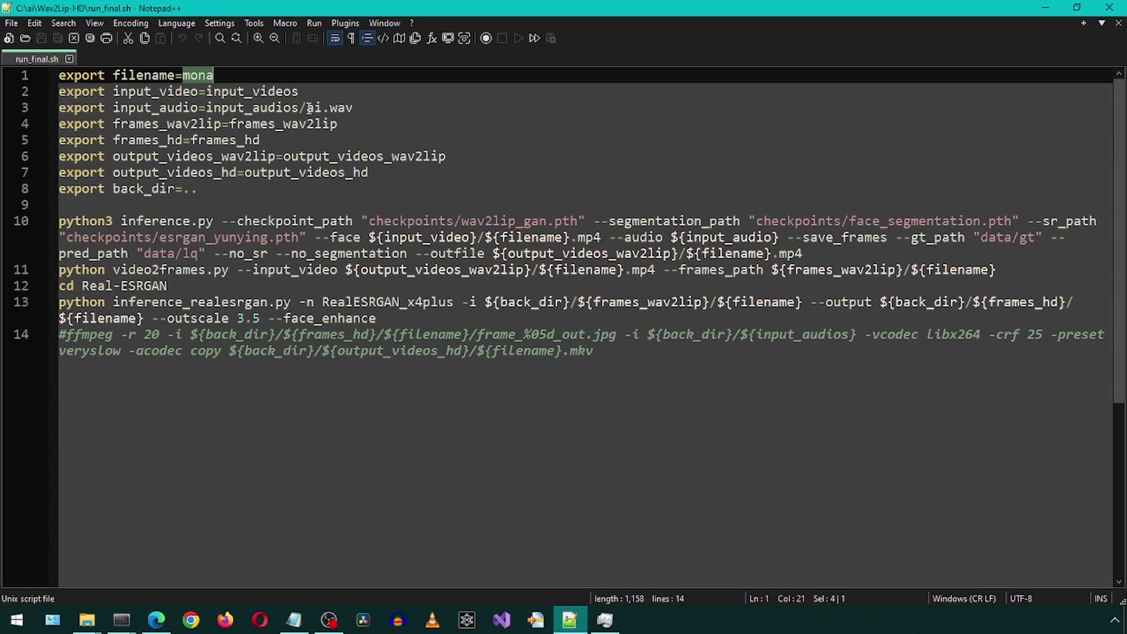
left_click_drag(307, 108, 356, 107)
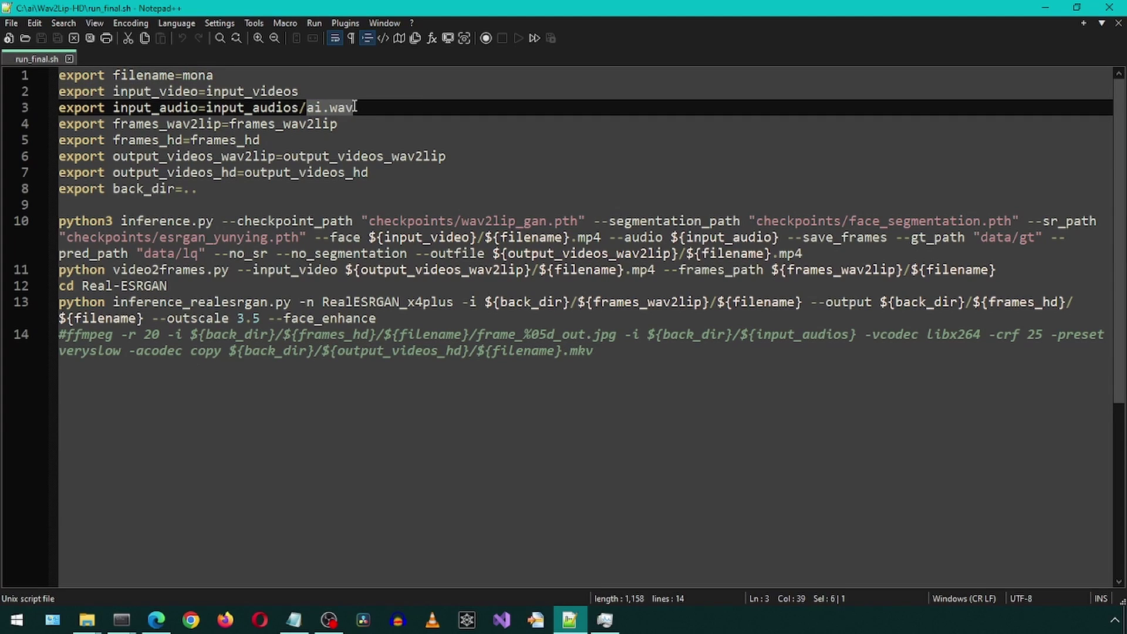
type("kekw")
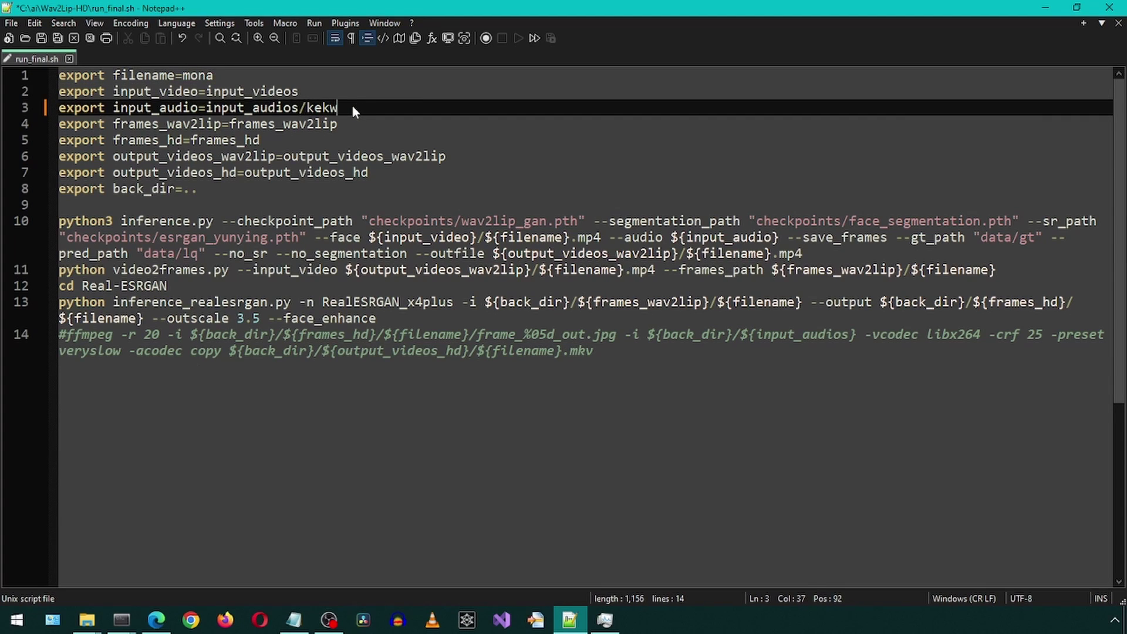
type(".m")
key("BackSpace")
type("mp3")
Comment out the Real-ESRGAN lines 12–13, change python3 to python, and save
left_click(82, 314)
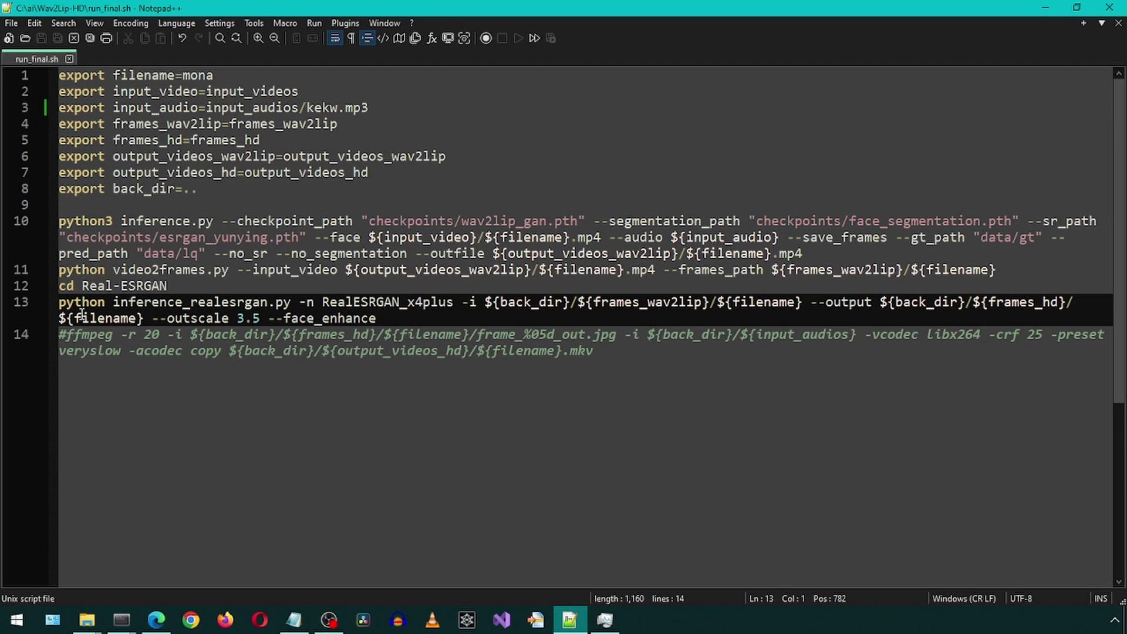
type("#")
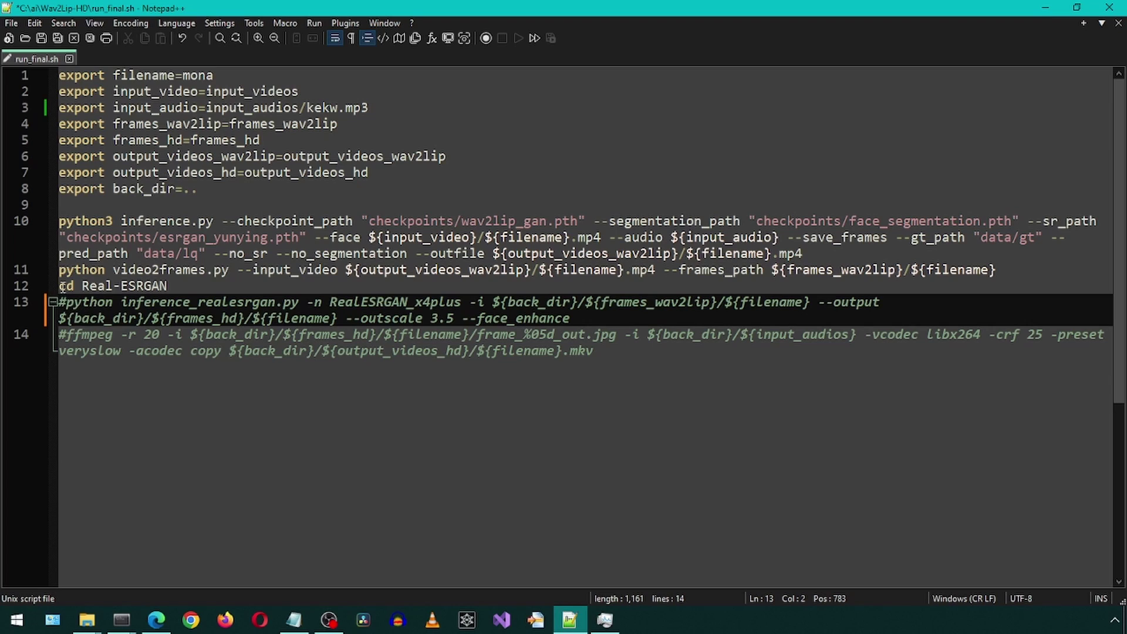
left_click(61, 286)
type("#")
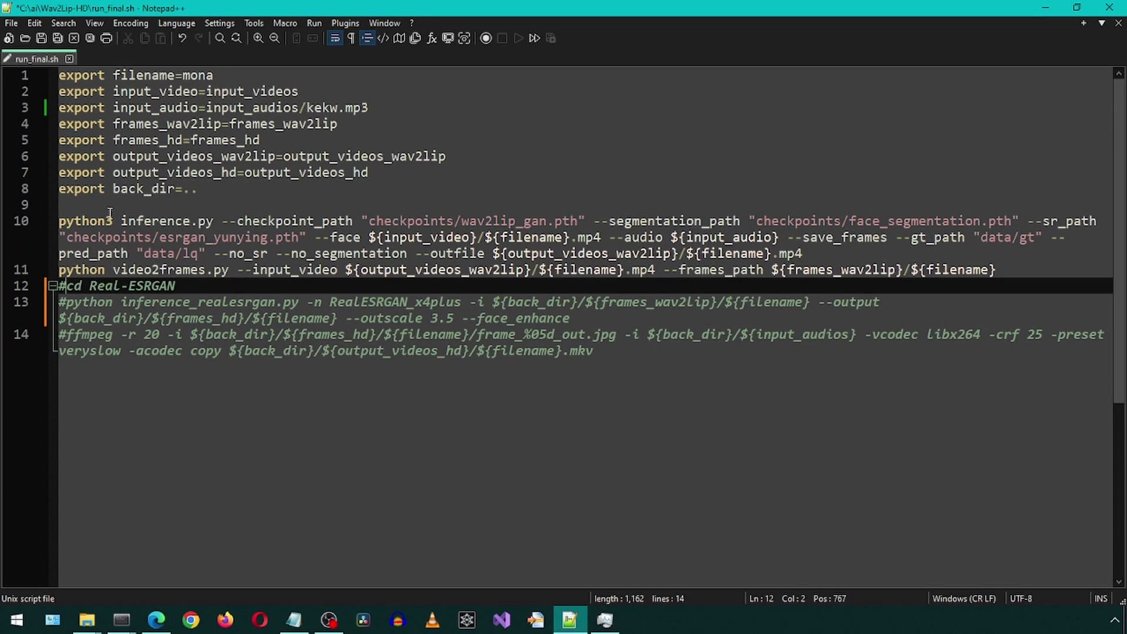
left_click(113, 221)
key("BackSpace")
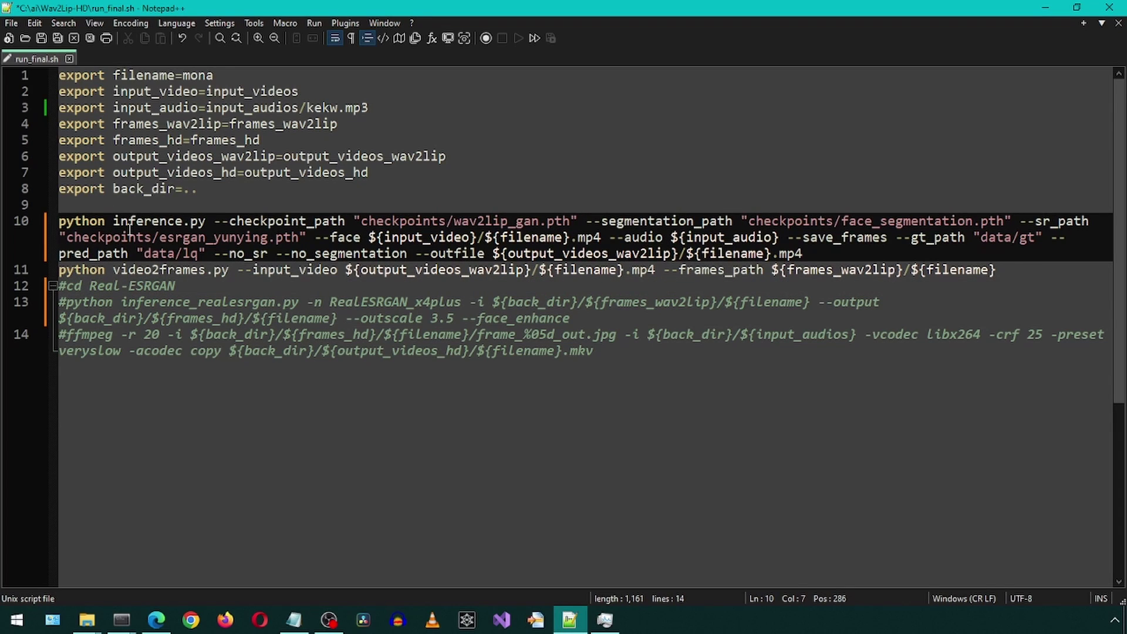
key("ctrl+s")
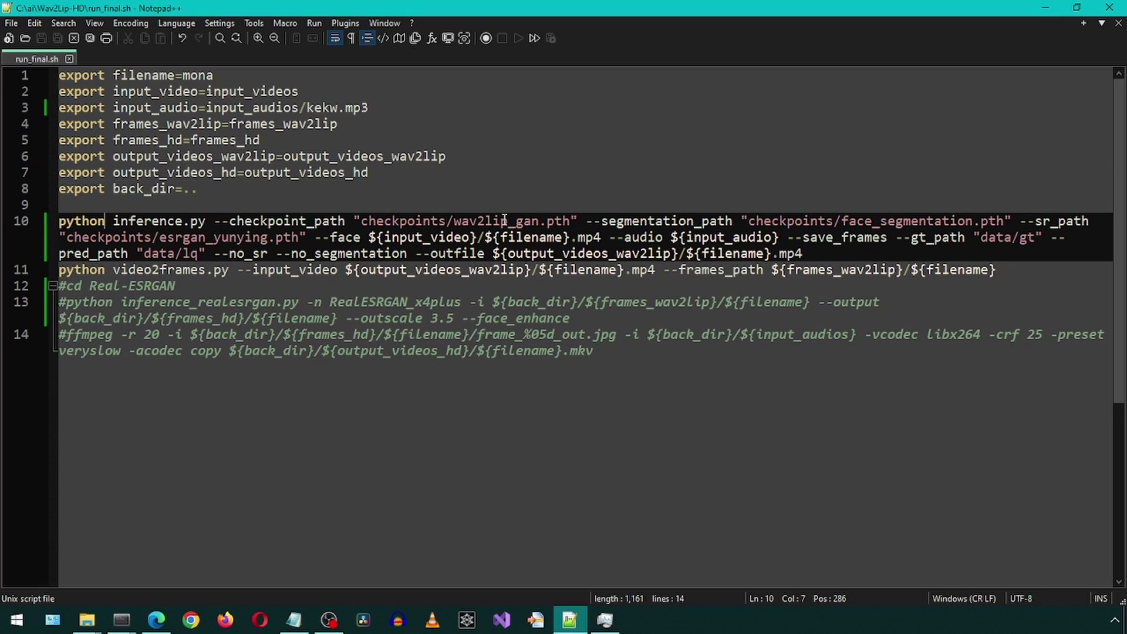
left_click_drag(509, 221, 539, 221)
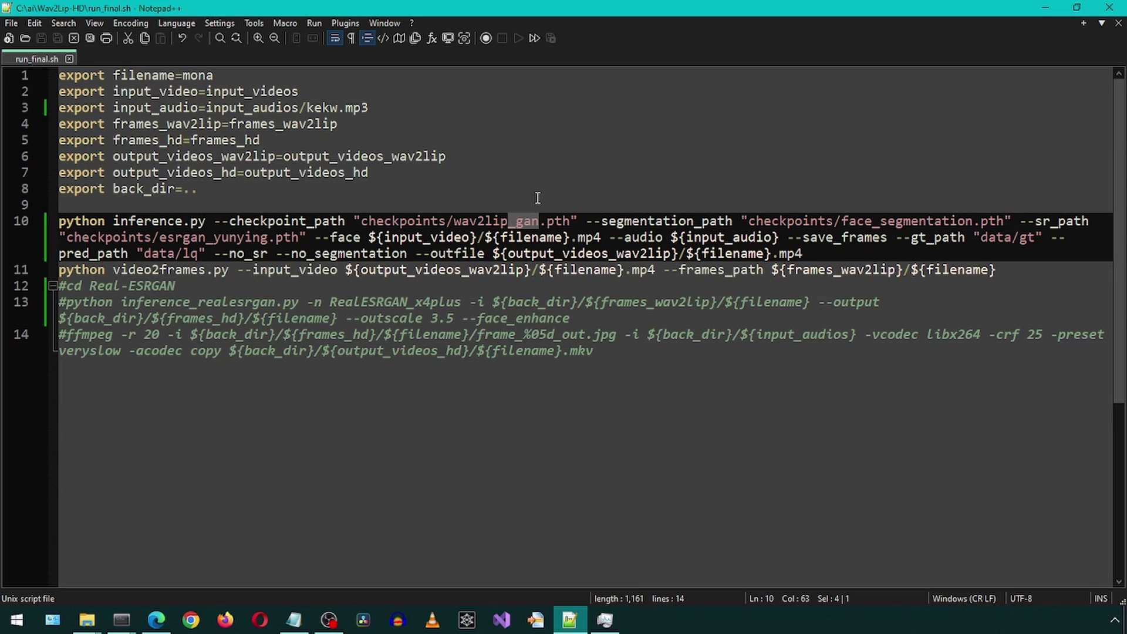
Copy run_final.sh from the README and run it in Anaconda Prompt
left_click_drag(279, 430, 214, 431)
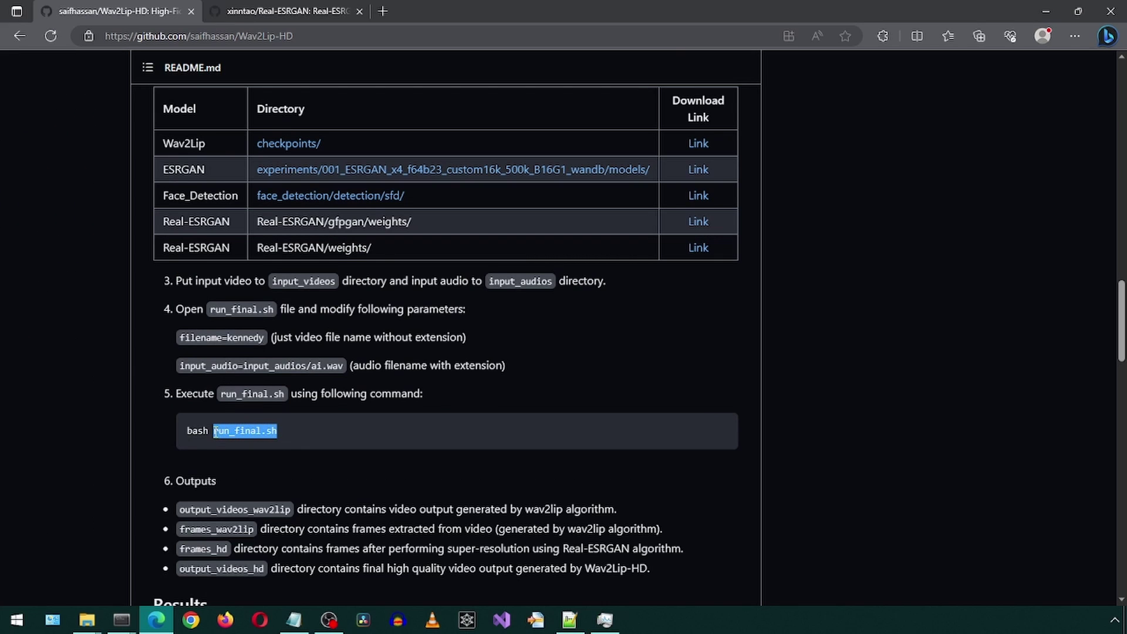
right_click(234, 431)
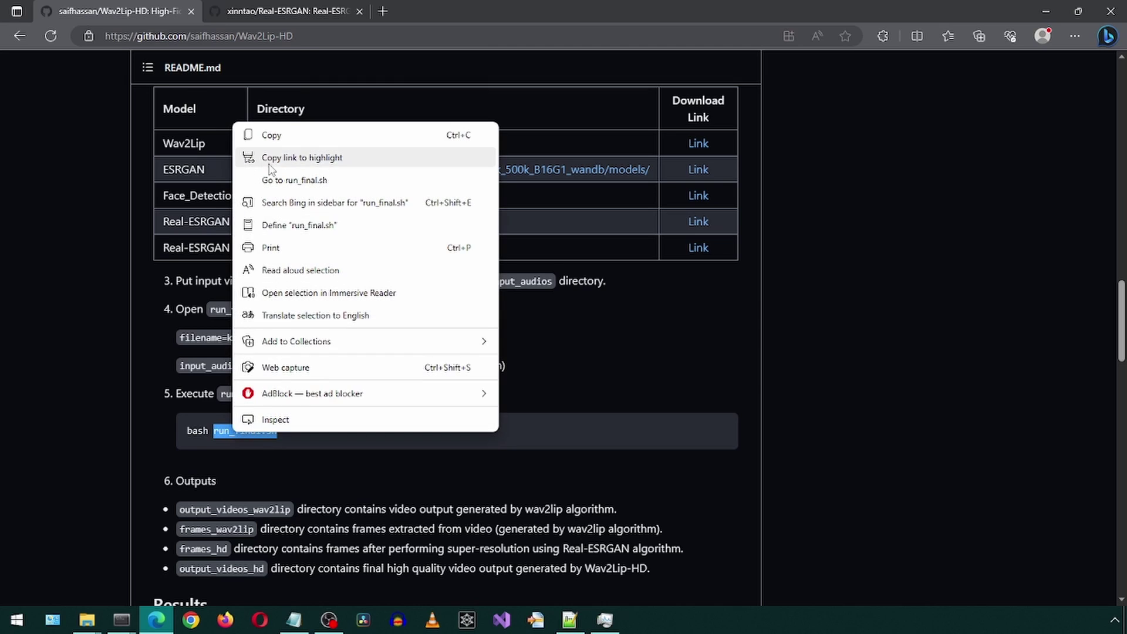
left_click(263, 137)
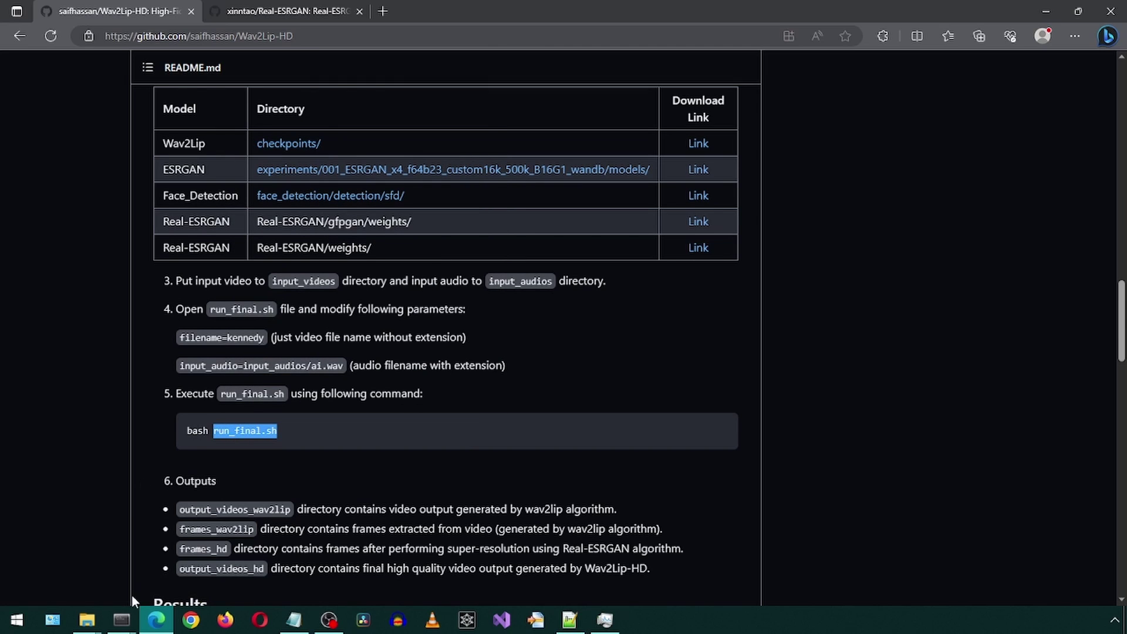
mouse_move(122, 620)
left_click(87, 570)
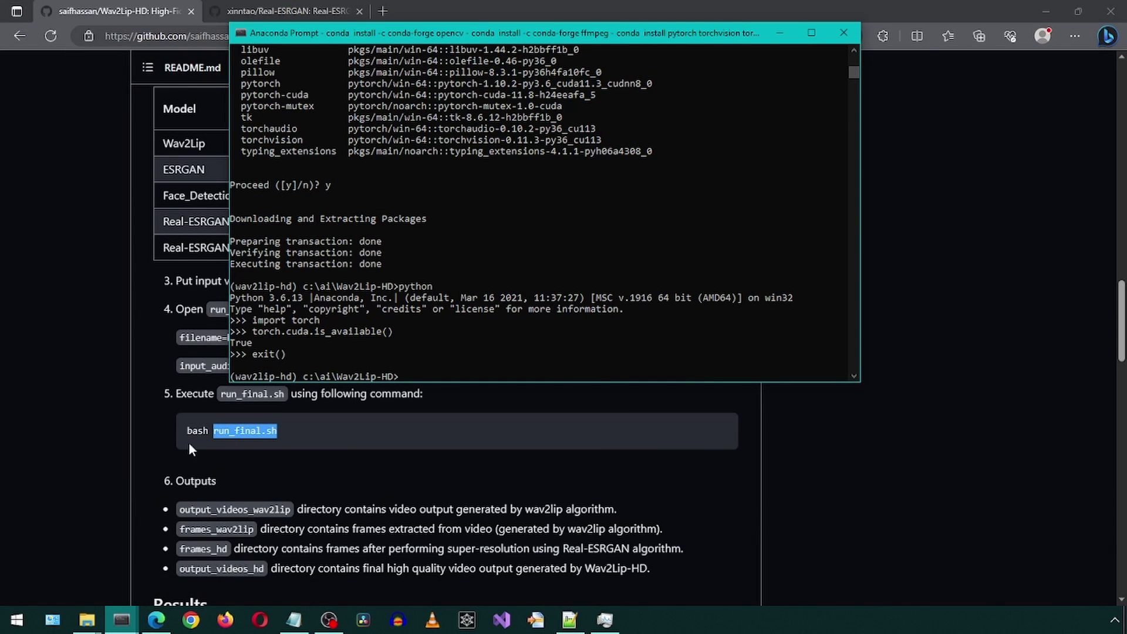
key("ctrl+v")
key("Return")
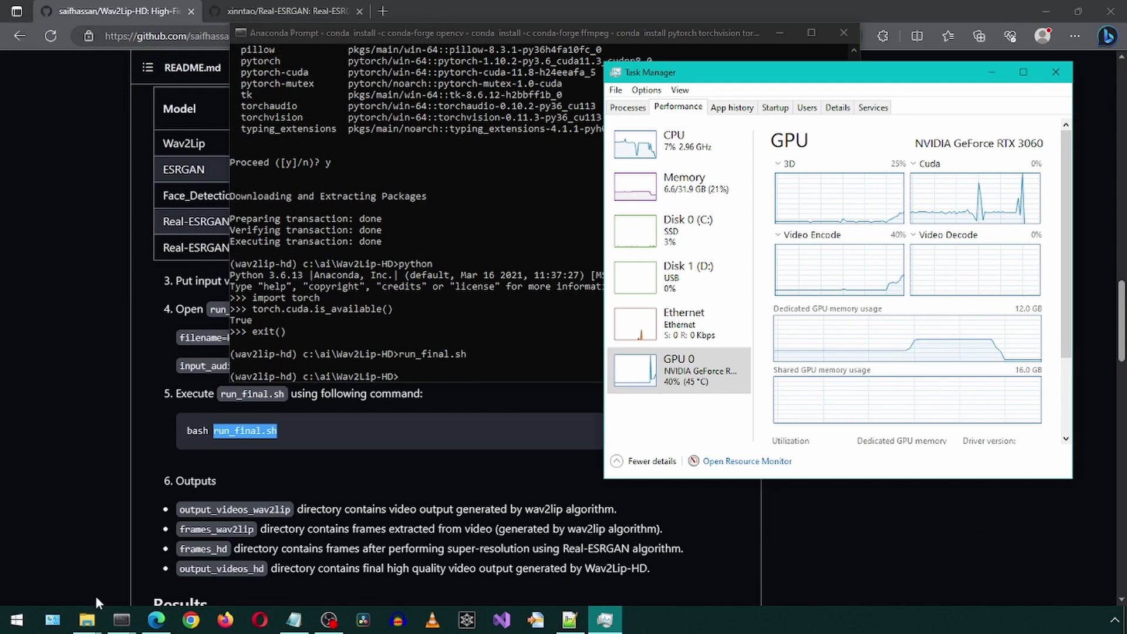
mouse_move(86, 620)
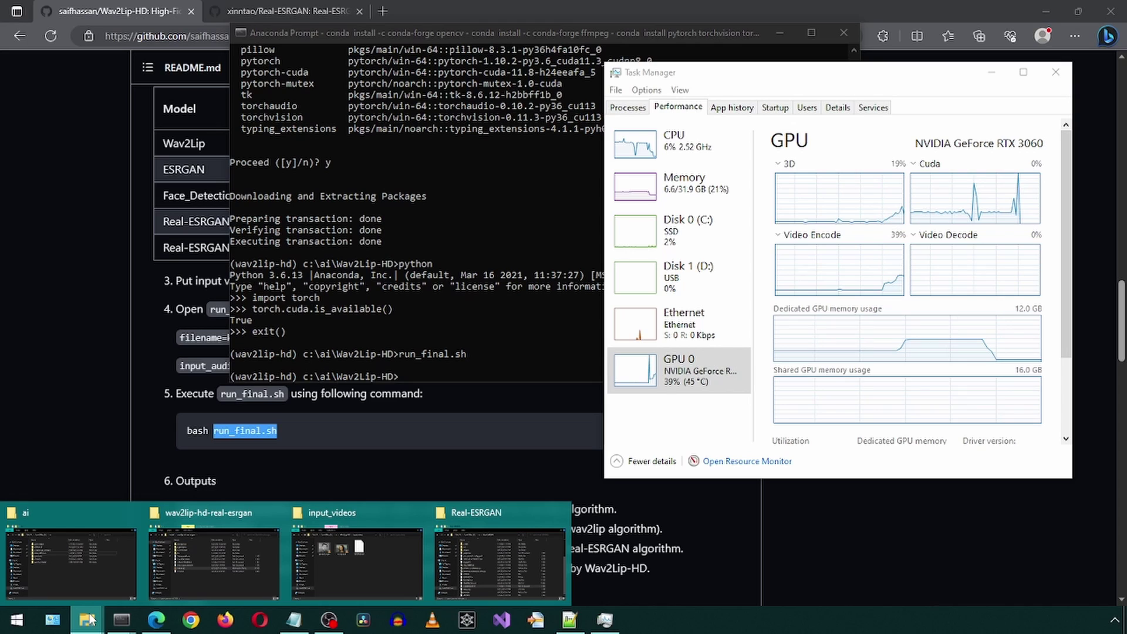
Play the lip-synced mona.mp4 from output_videos_wav2lip
left_click(380, 553)
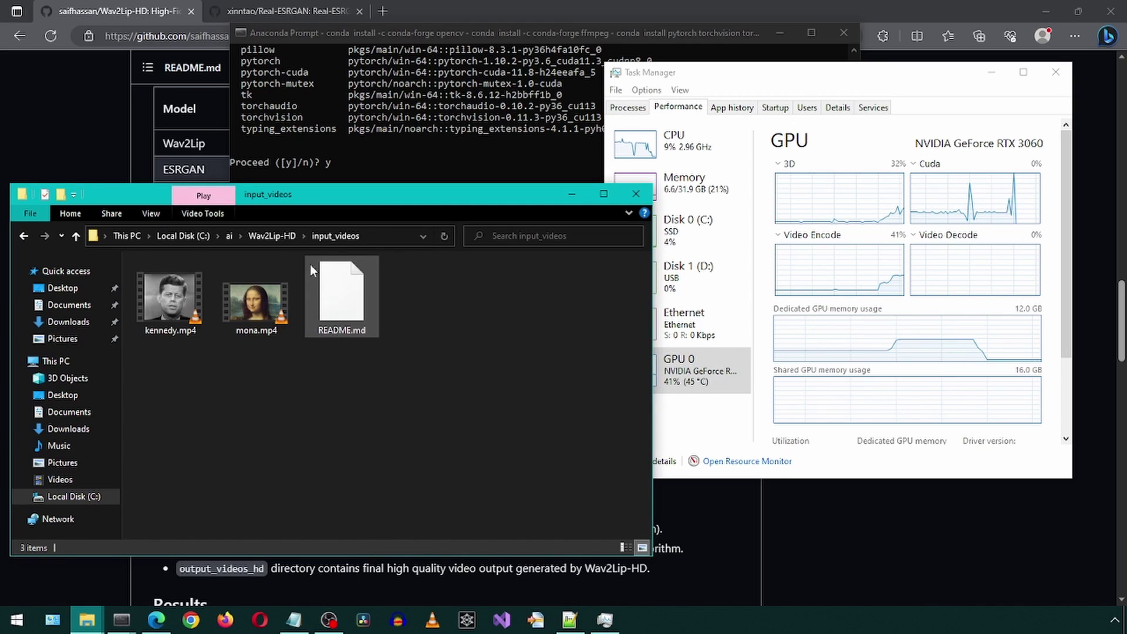
left_click(272, 236)
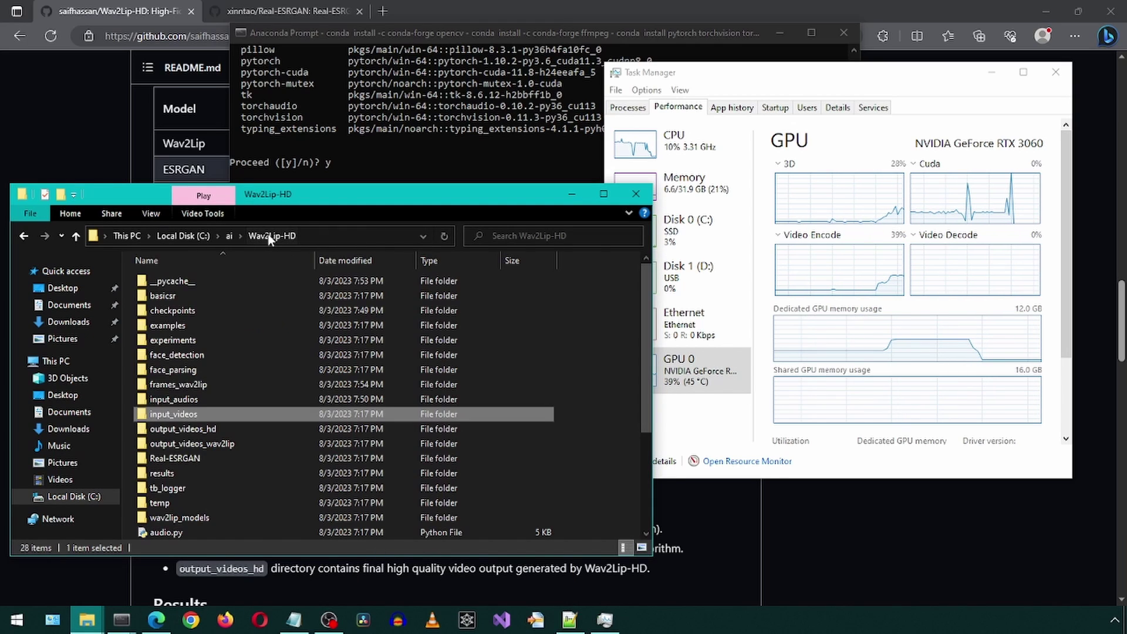
double_click(189, 445)
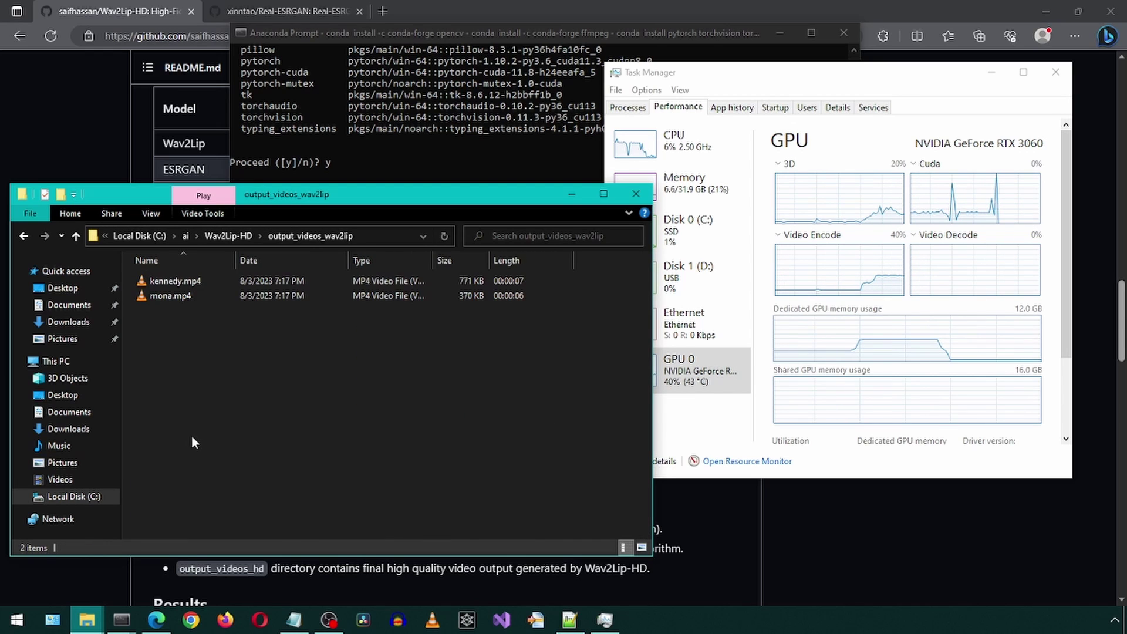
left_click(141, 299)
double_click(141, 297)
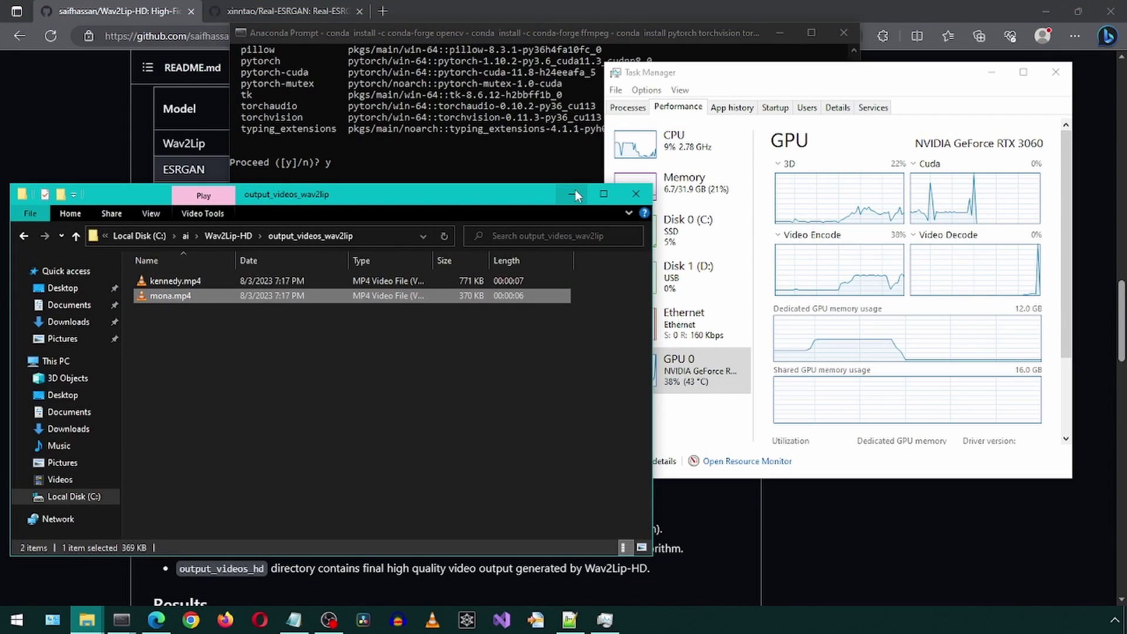
left_click(272, 235)
Select all 175 Mona Lisa frames in frames_wav2lip\mona
left_click(141, 385)
double_click(141, 384)
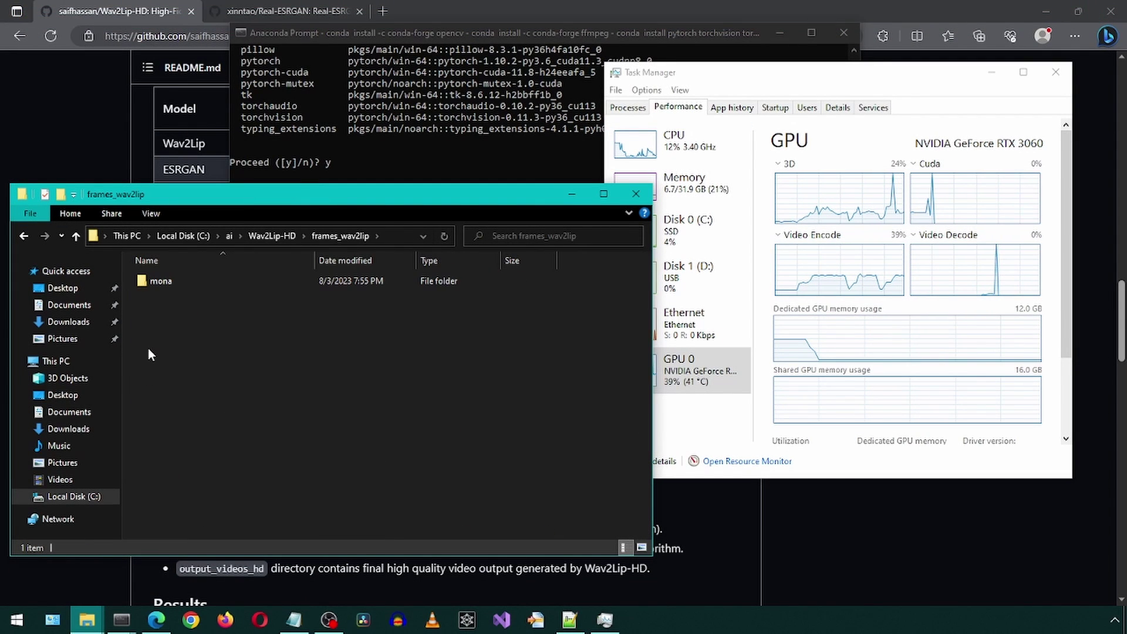
double_click(144, 279)
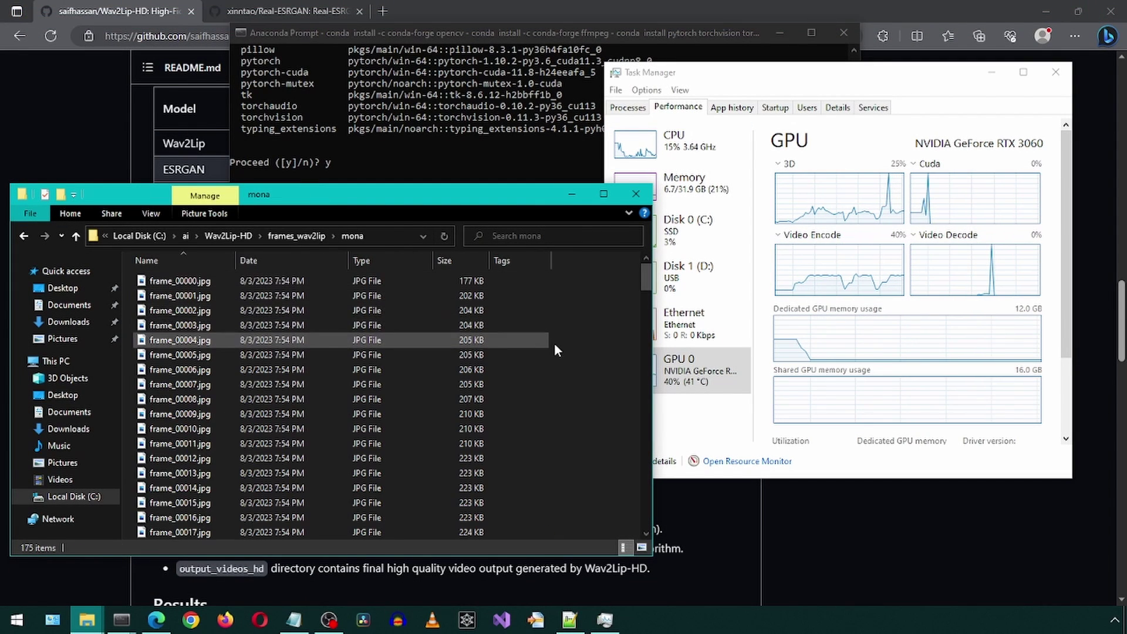
key("ctrl+a")
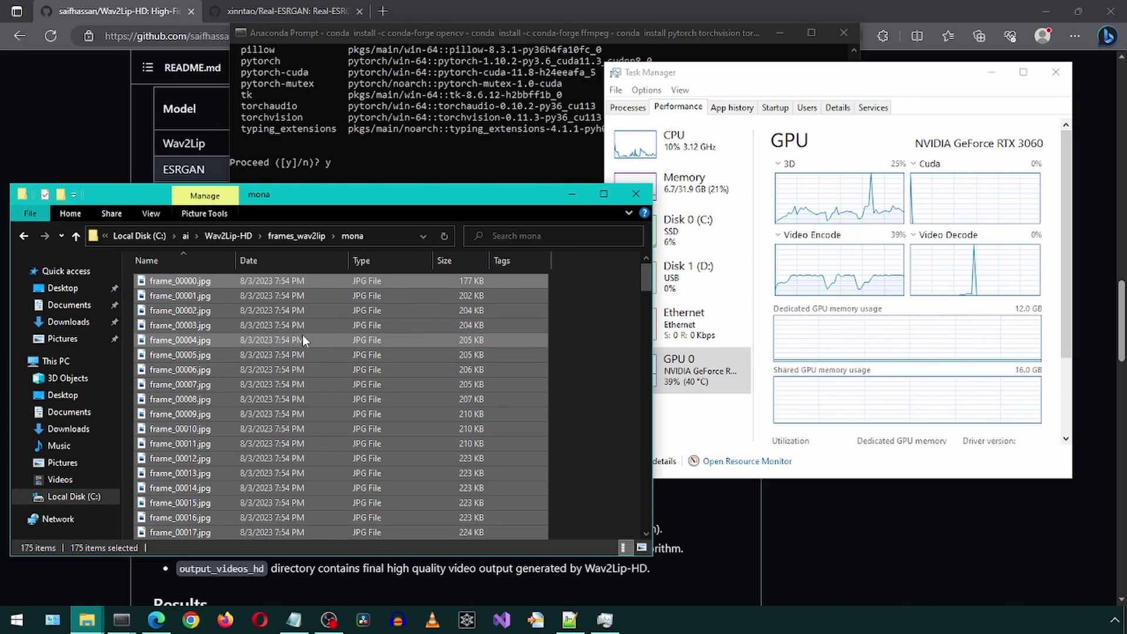
Delete the sample images in Real-ESRGAN\inputs and paste the Mona frames there
left_click(87, 622)
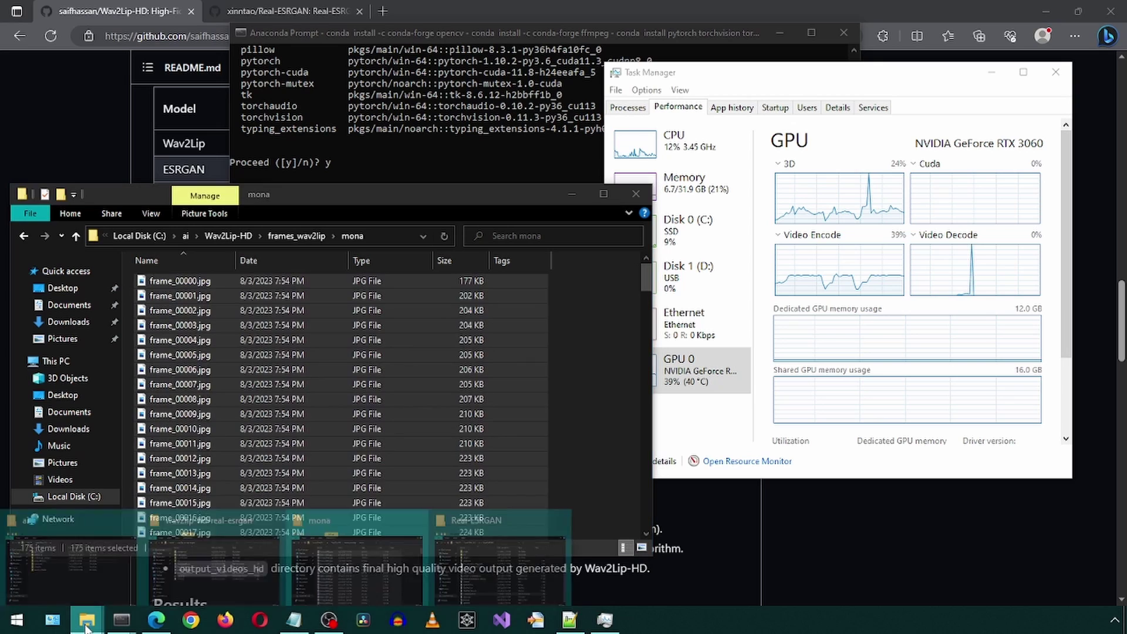
left_click(467, 549)
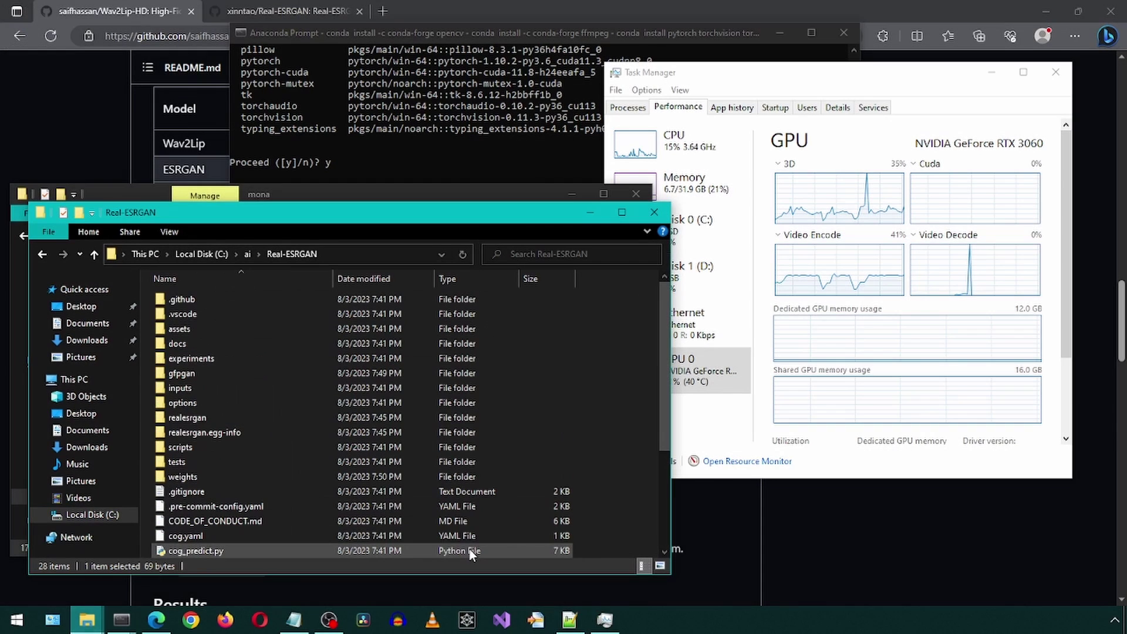
double_click(161, 386)
key("ctrl+a")
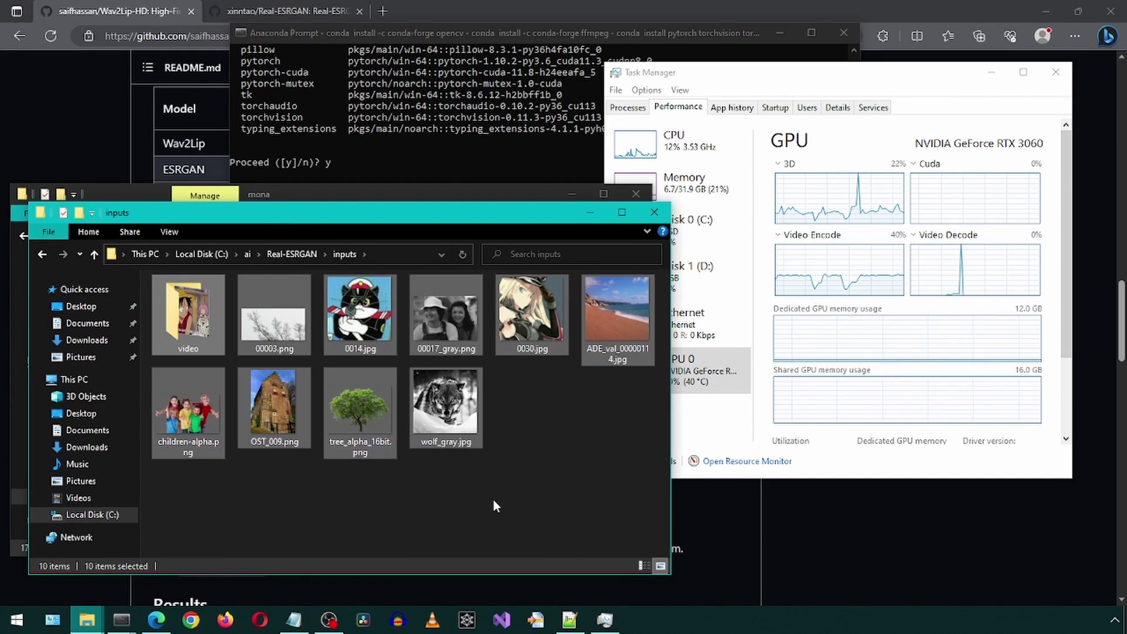
key("Delete")
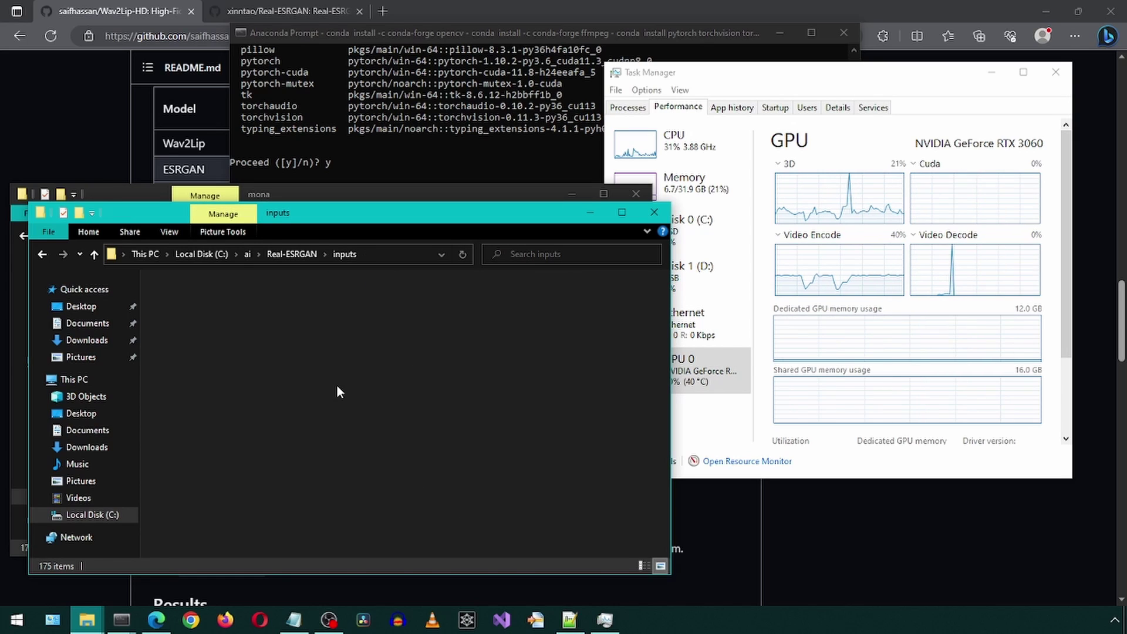
key("ctrl+v")
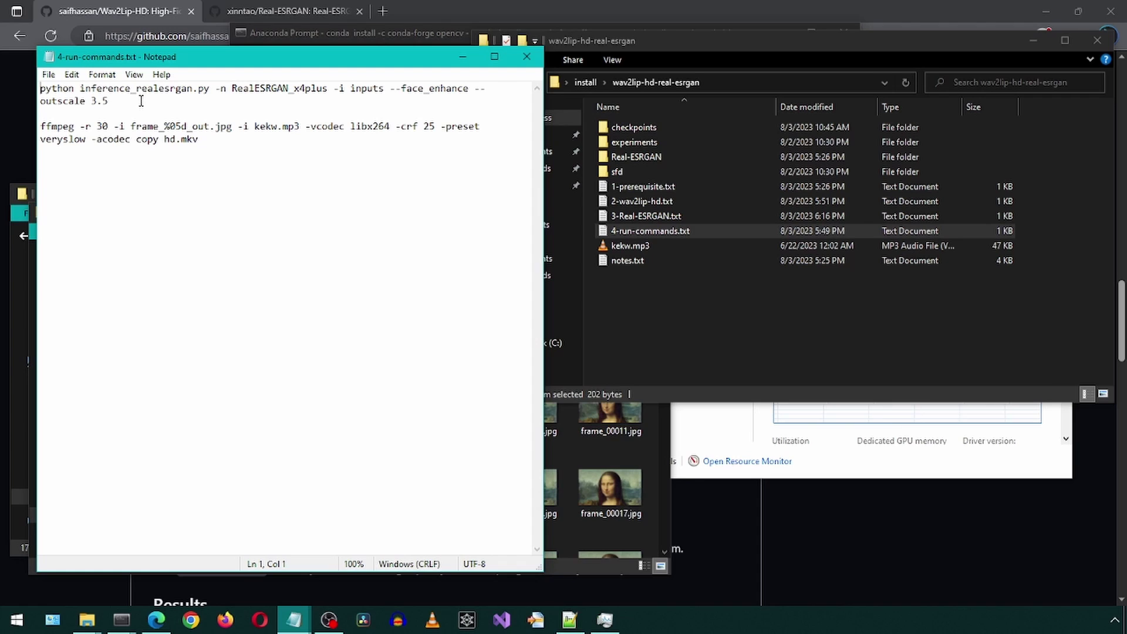
Run the copied inference_realesrgan.py command in the Real-ESRGAN prompt, watching GPU load
left_click_drag(140, 101, 21, 68)
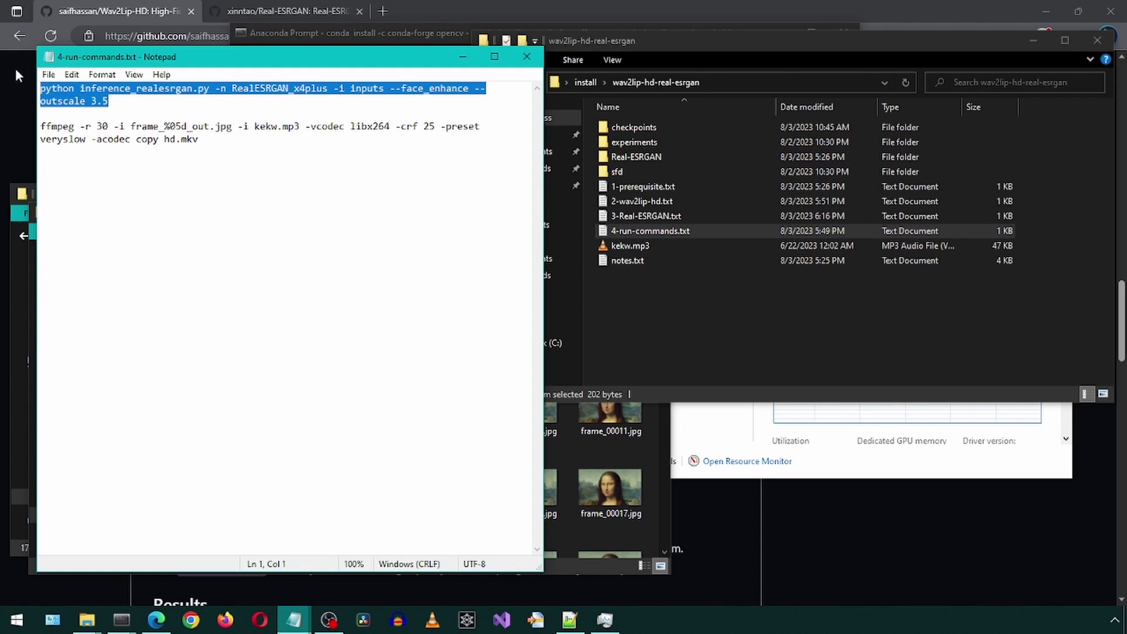
right_click(76, 88)
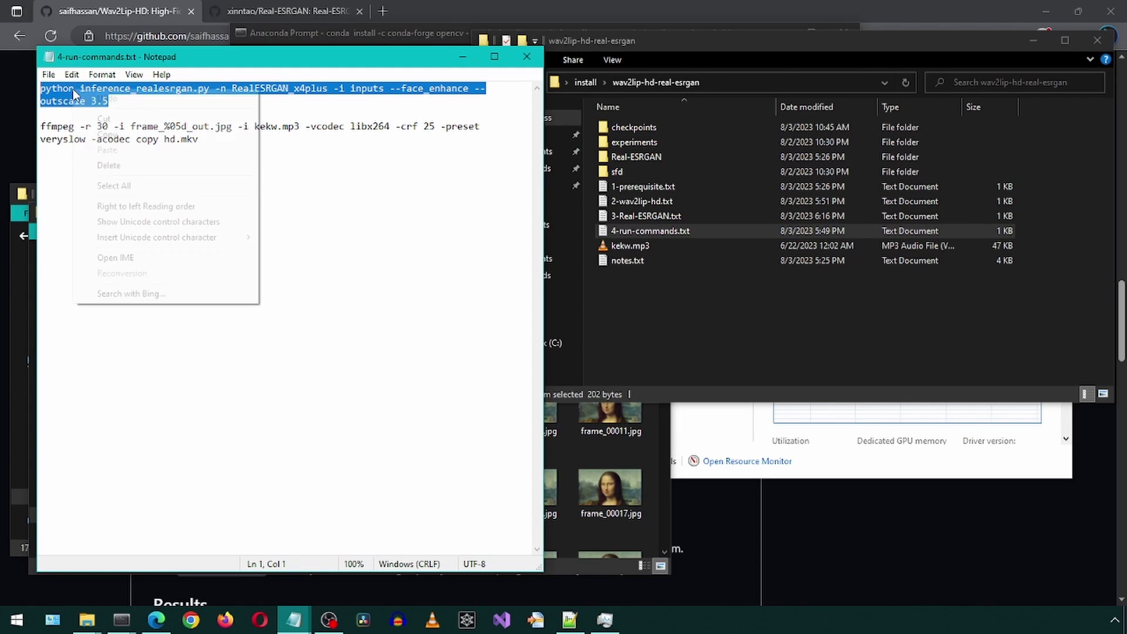
left_click(101, 135)
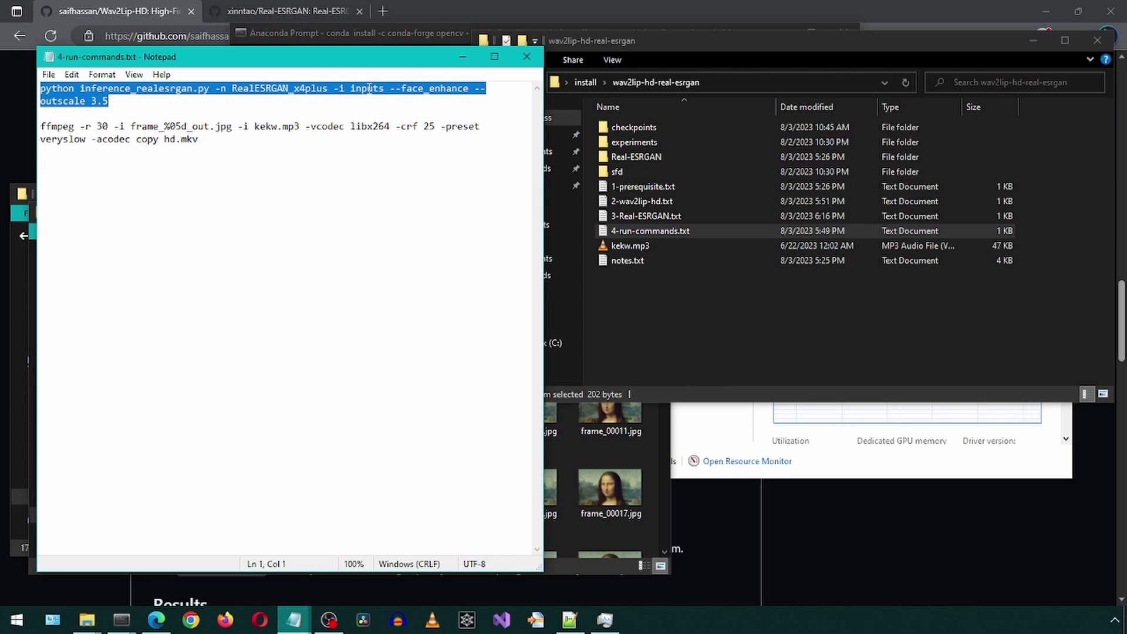
left_click(462, 56)
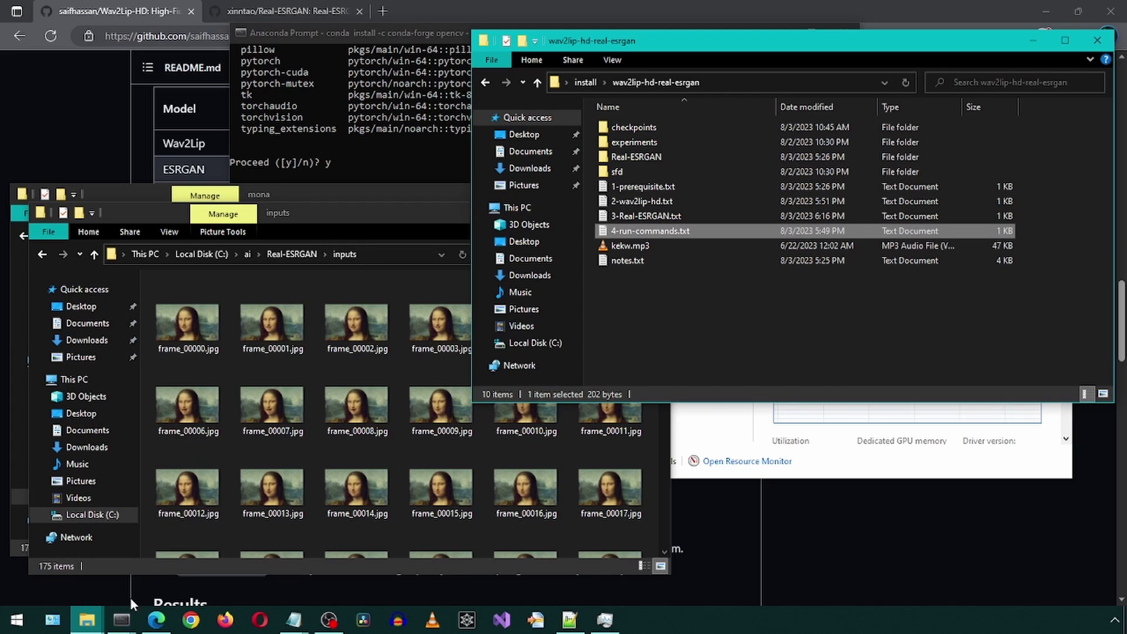
left_click(122, 621)
left_click(220, 547)
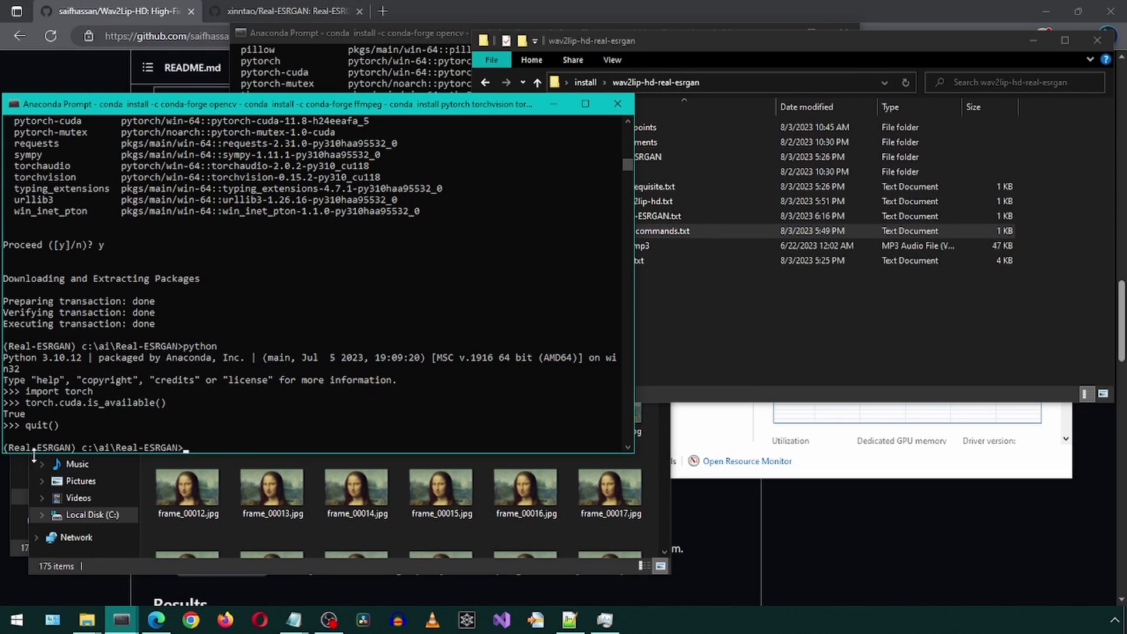
key("ctrl+v")
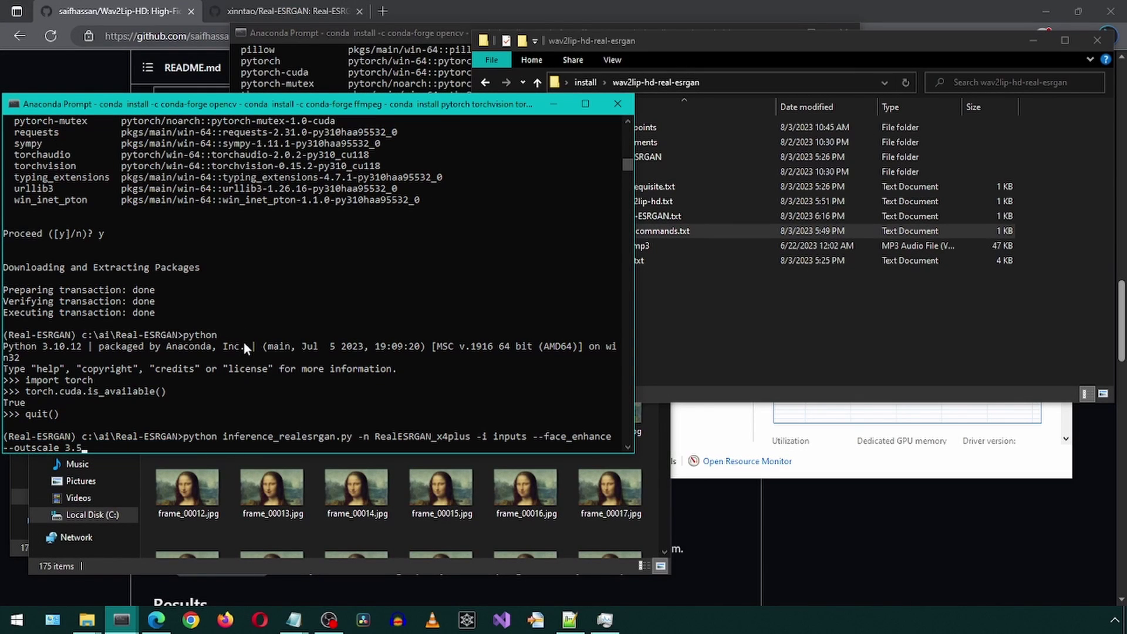
key("Return")
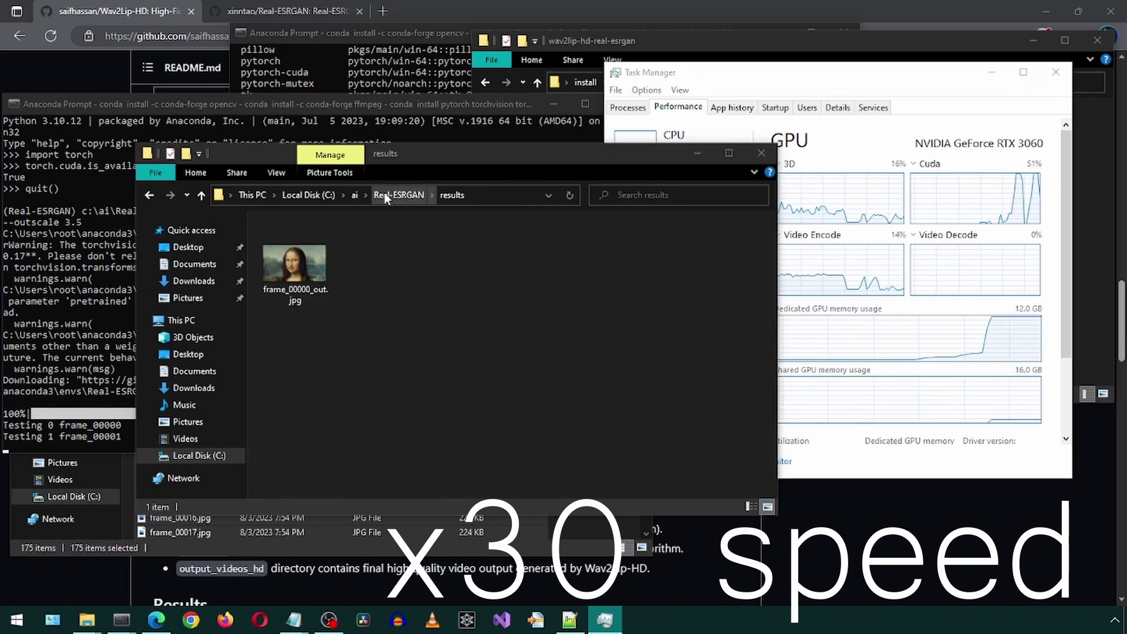
left_click(879, 86)
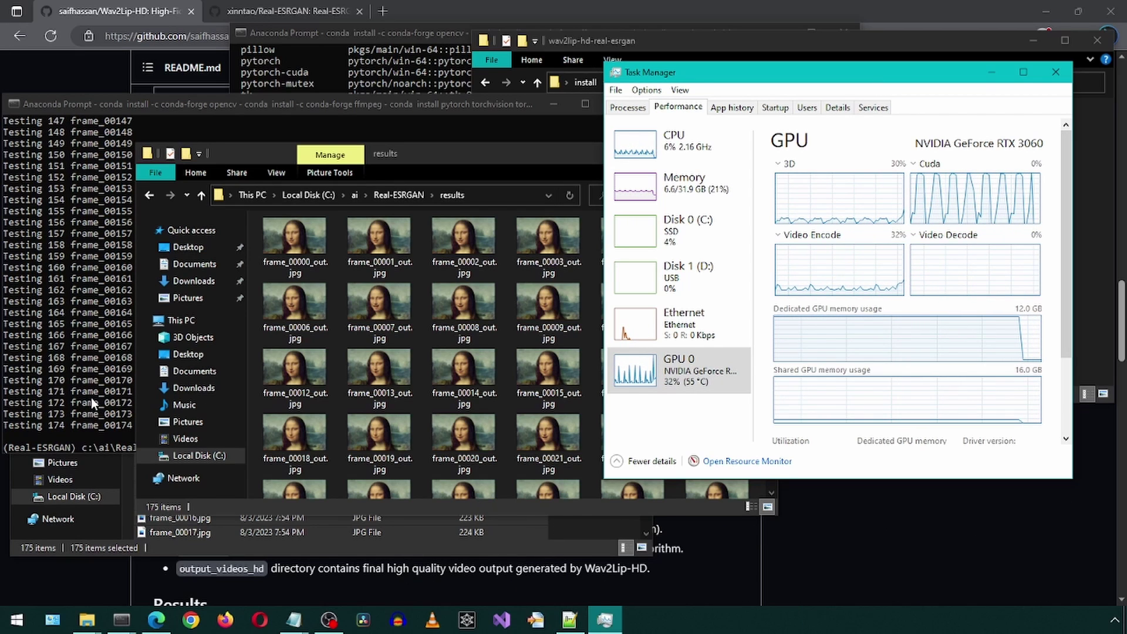
Copy kekw.mp3 into the Real-ESRGAN results folder, then select the ffmpeg merge command in the notes
left_click(87, 620)
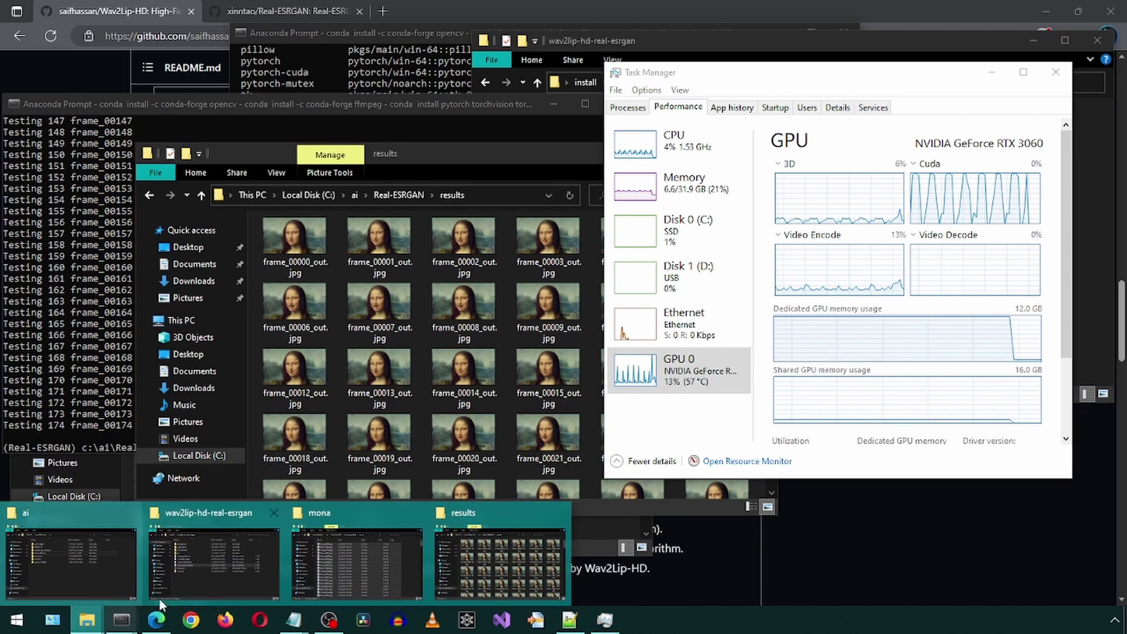
left_click(205, 568)
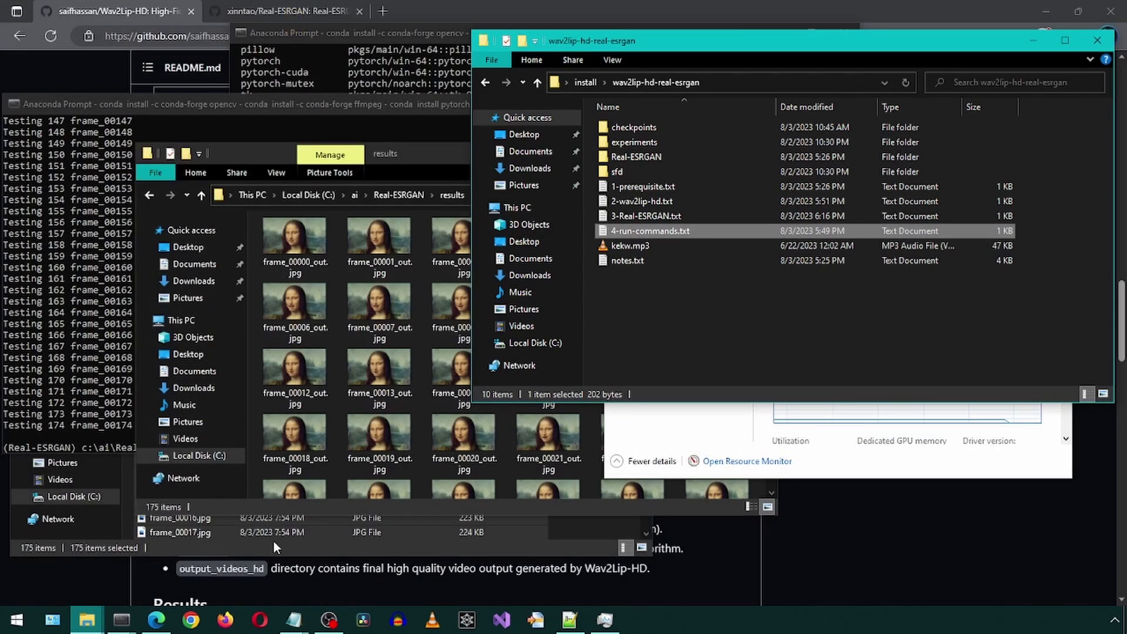
left_click(605, 246)
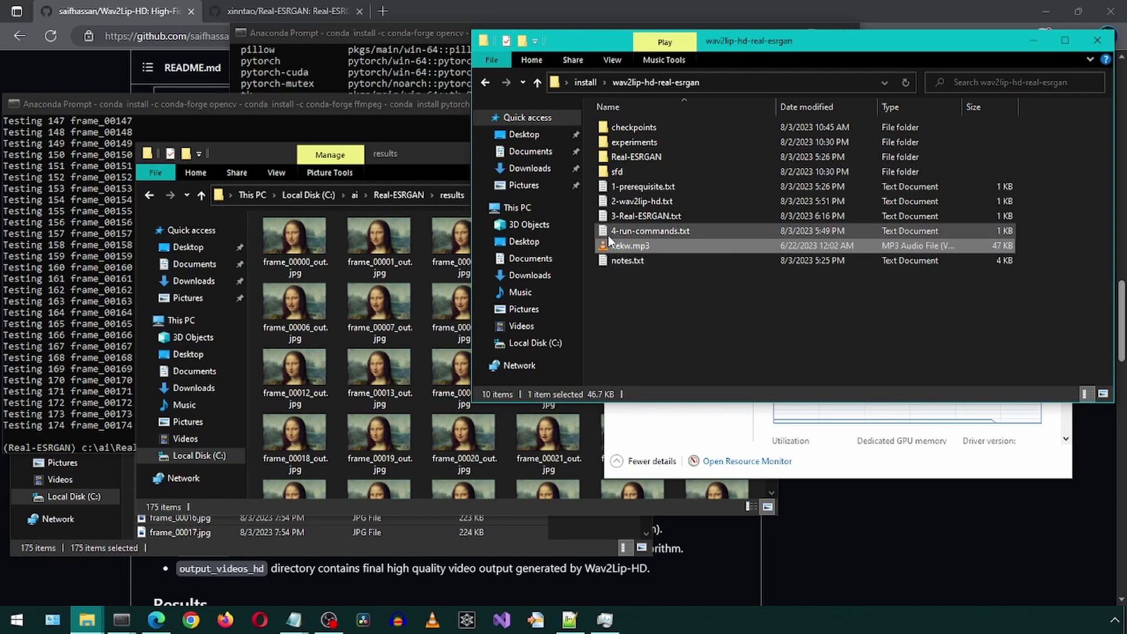
left_click(303, 130)
left_click(456, 508)
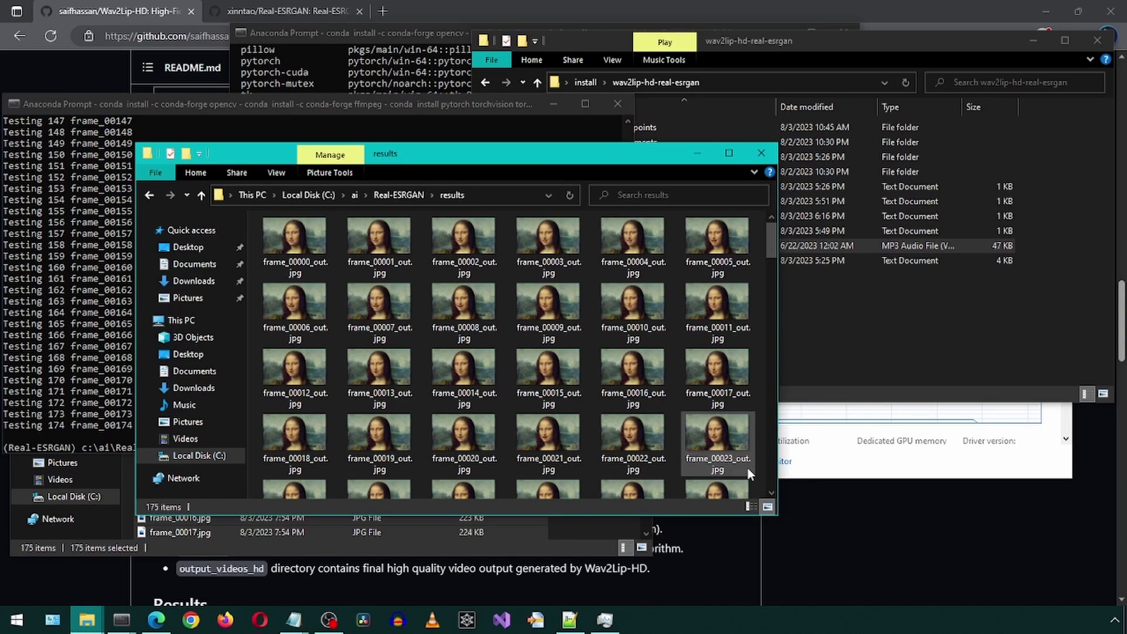
key("ctrl+v")
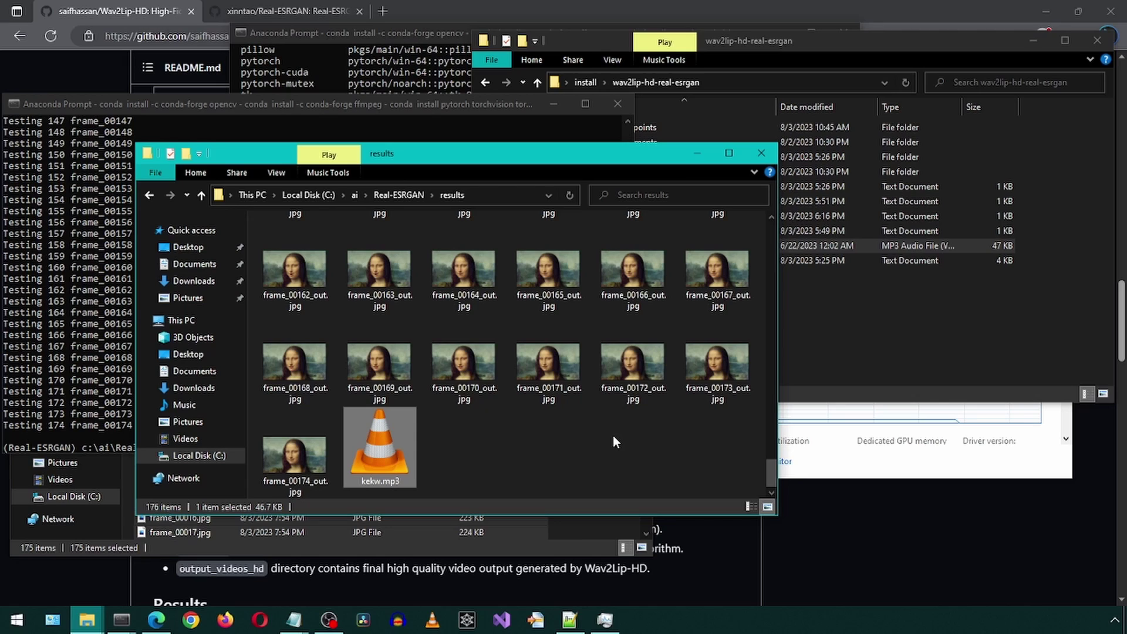
key("alt+Tab")
left_click_drag(741, 186, 505, 151)
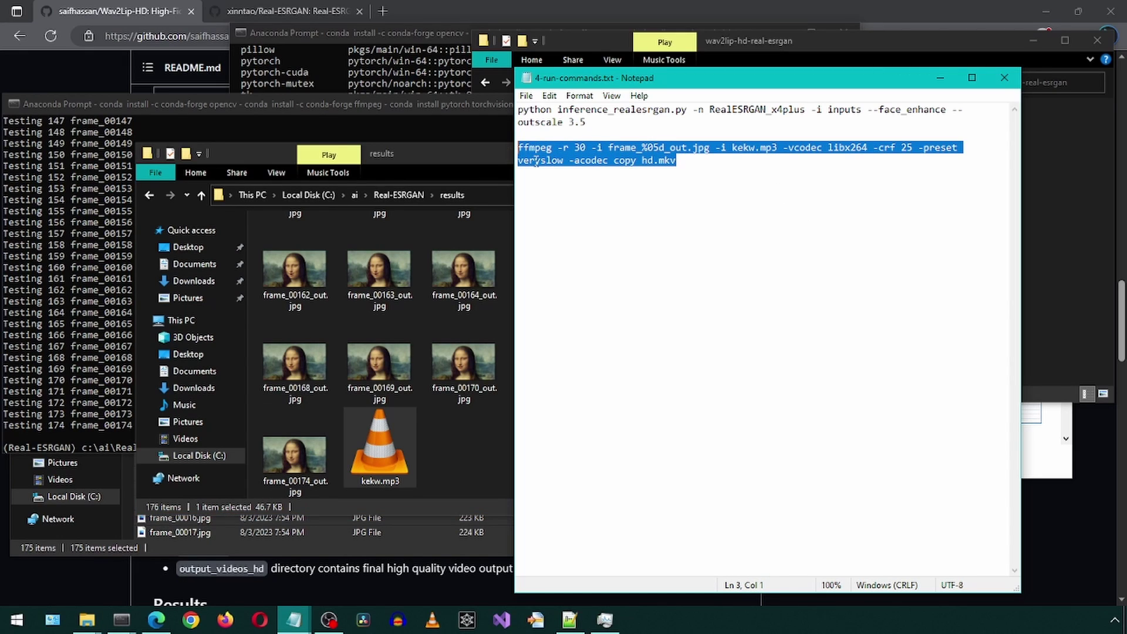
From the results folder, run the ffmpeg -r 30 command to build hd.mkv, monitoring encoding in Task Manager
left_click(90, 109)
type("cd re")
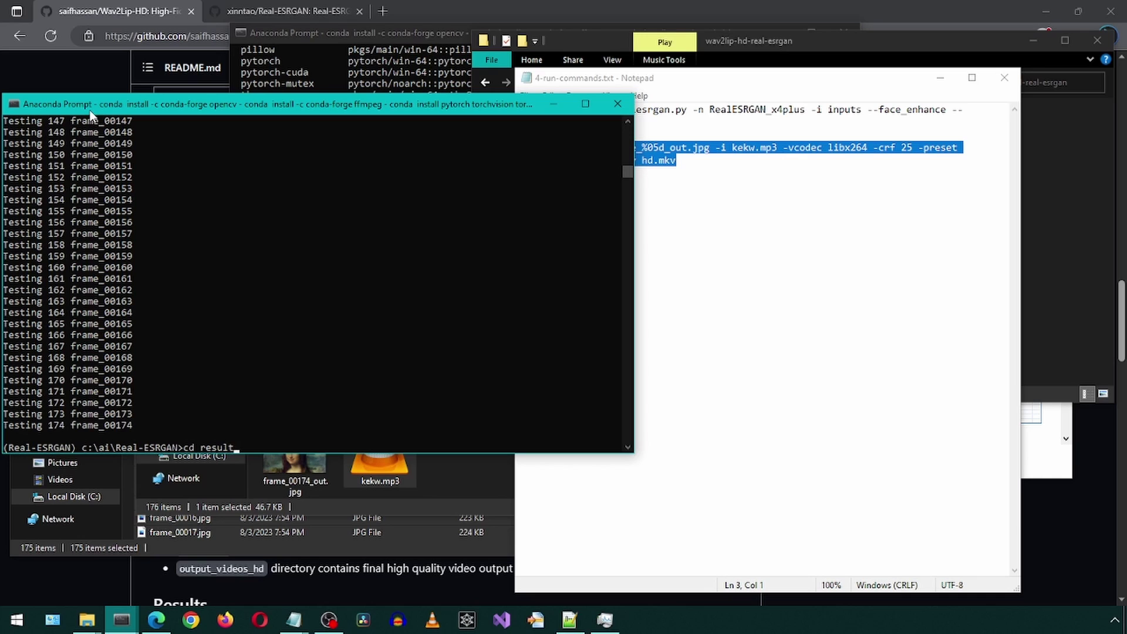
type("sult")
key("Return")
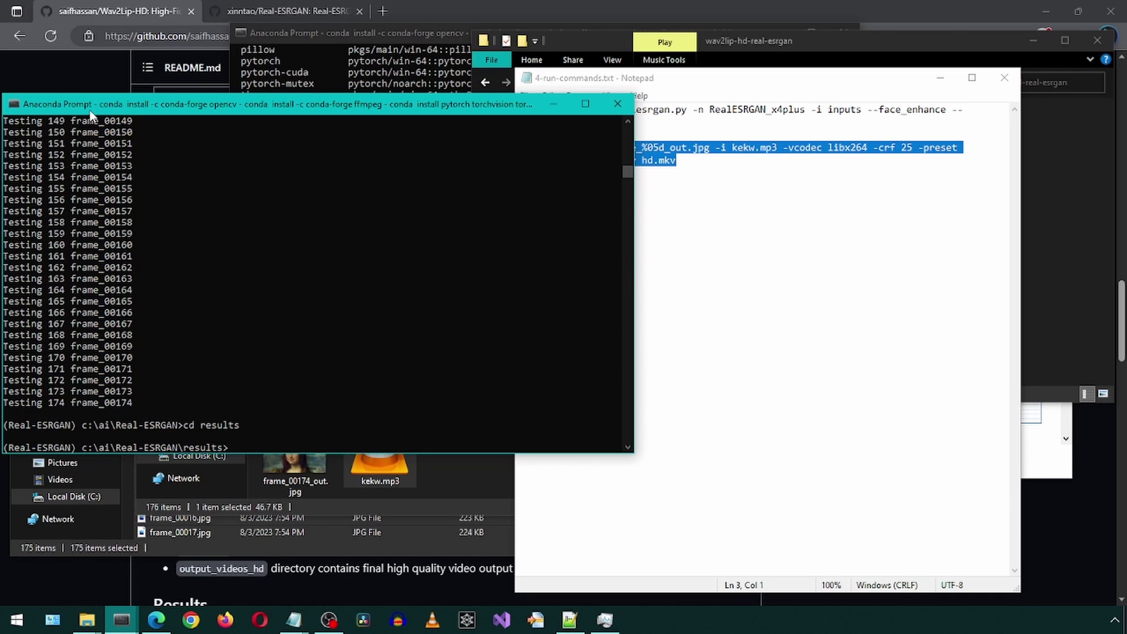
key("ctrl+v")
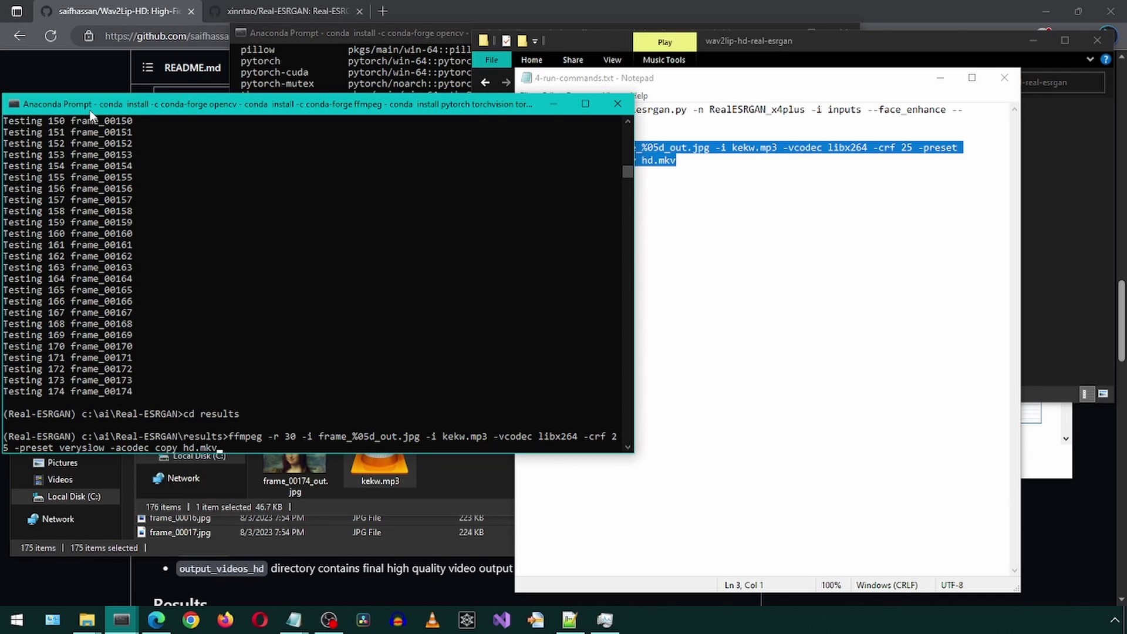
key("Return")
left_click(604, 619)
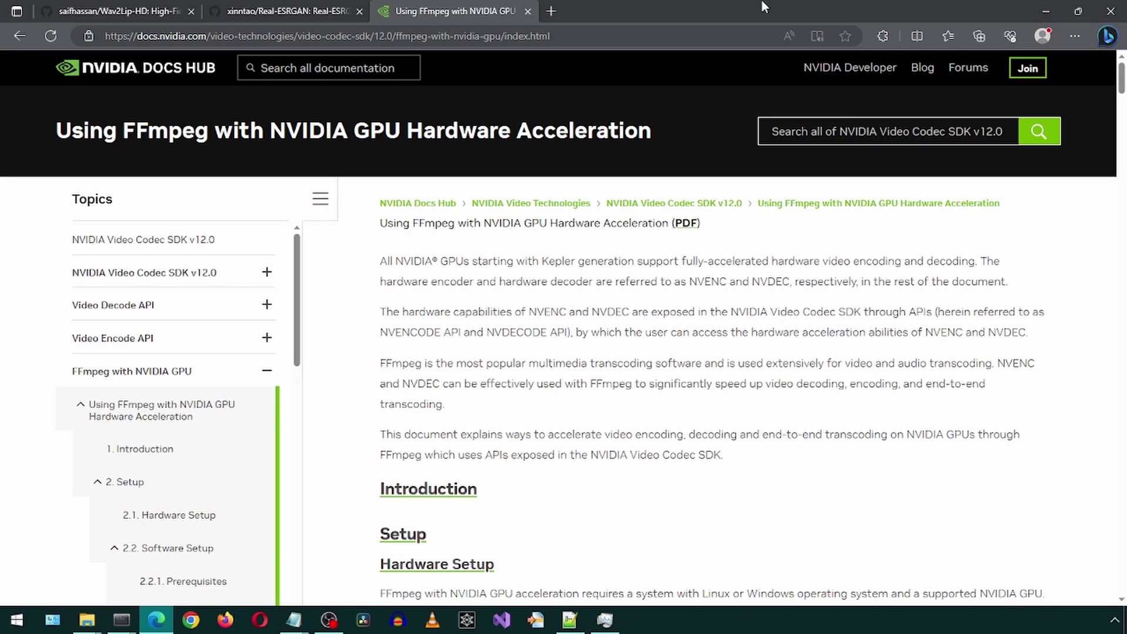
left_click(662, 35)
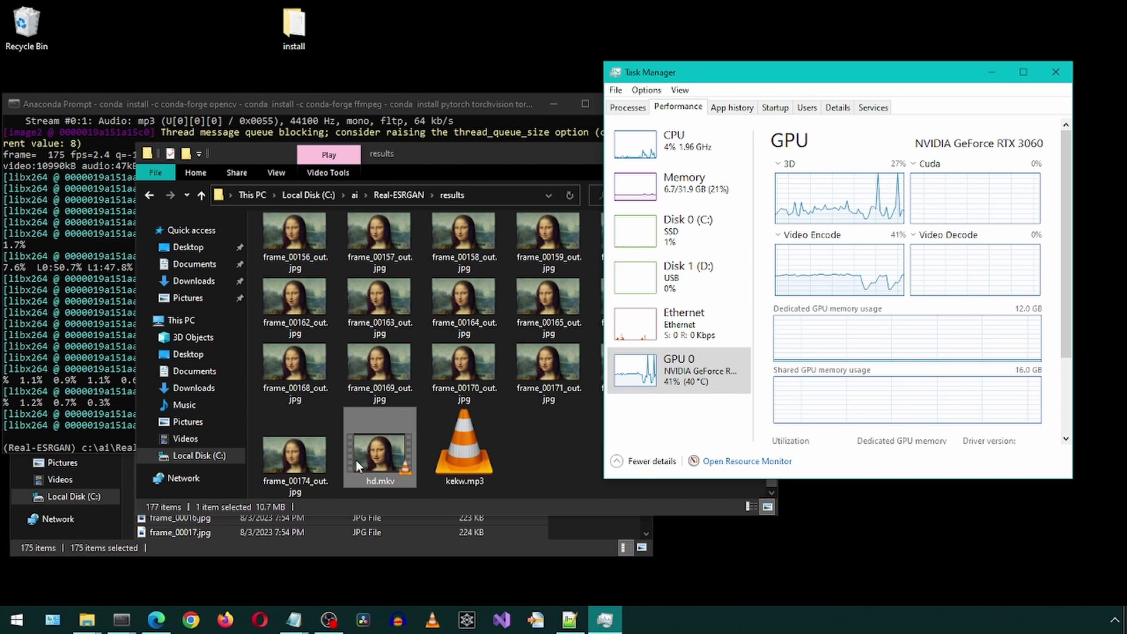
Open hd.mkv from the results folder in VLC and play the lip-synced upscaled video
double_click(375, 453)
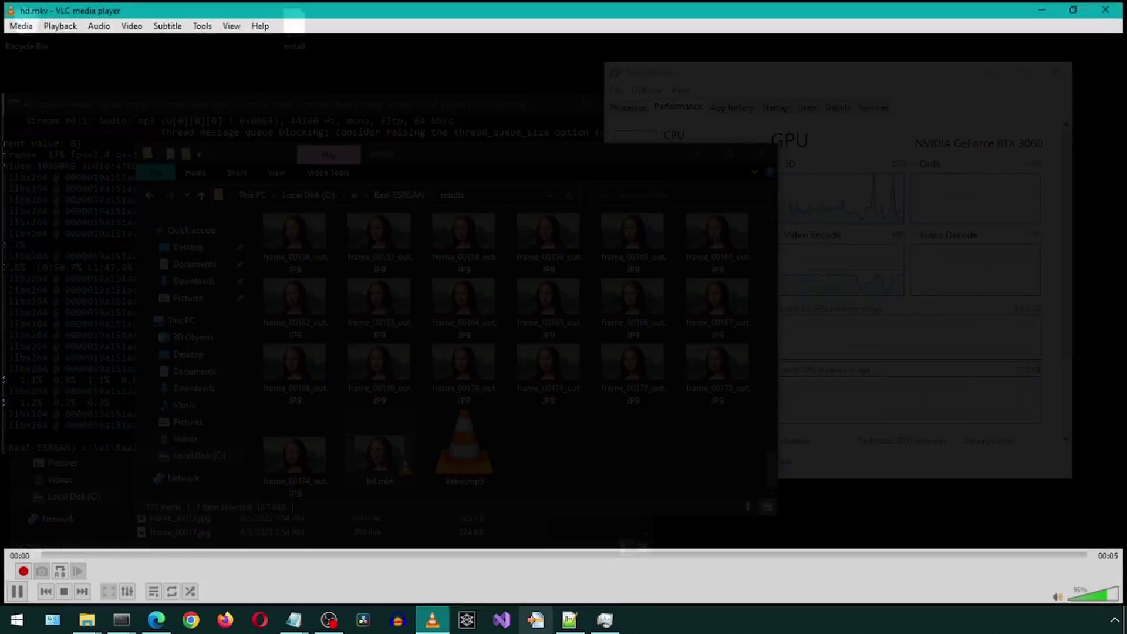